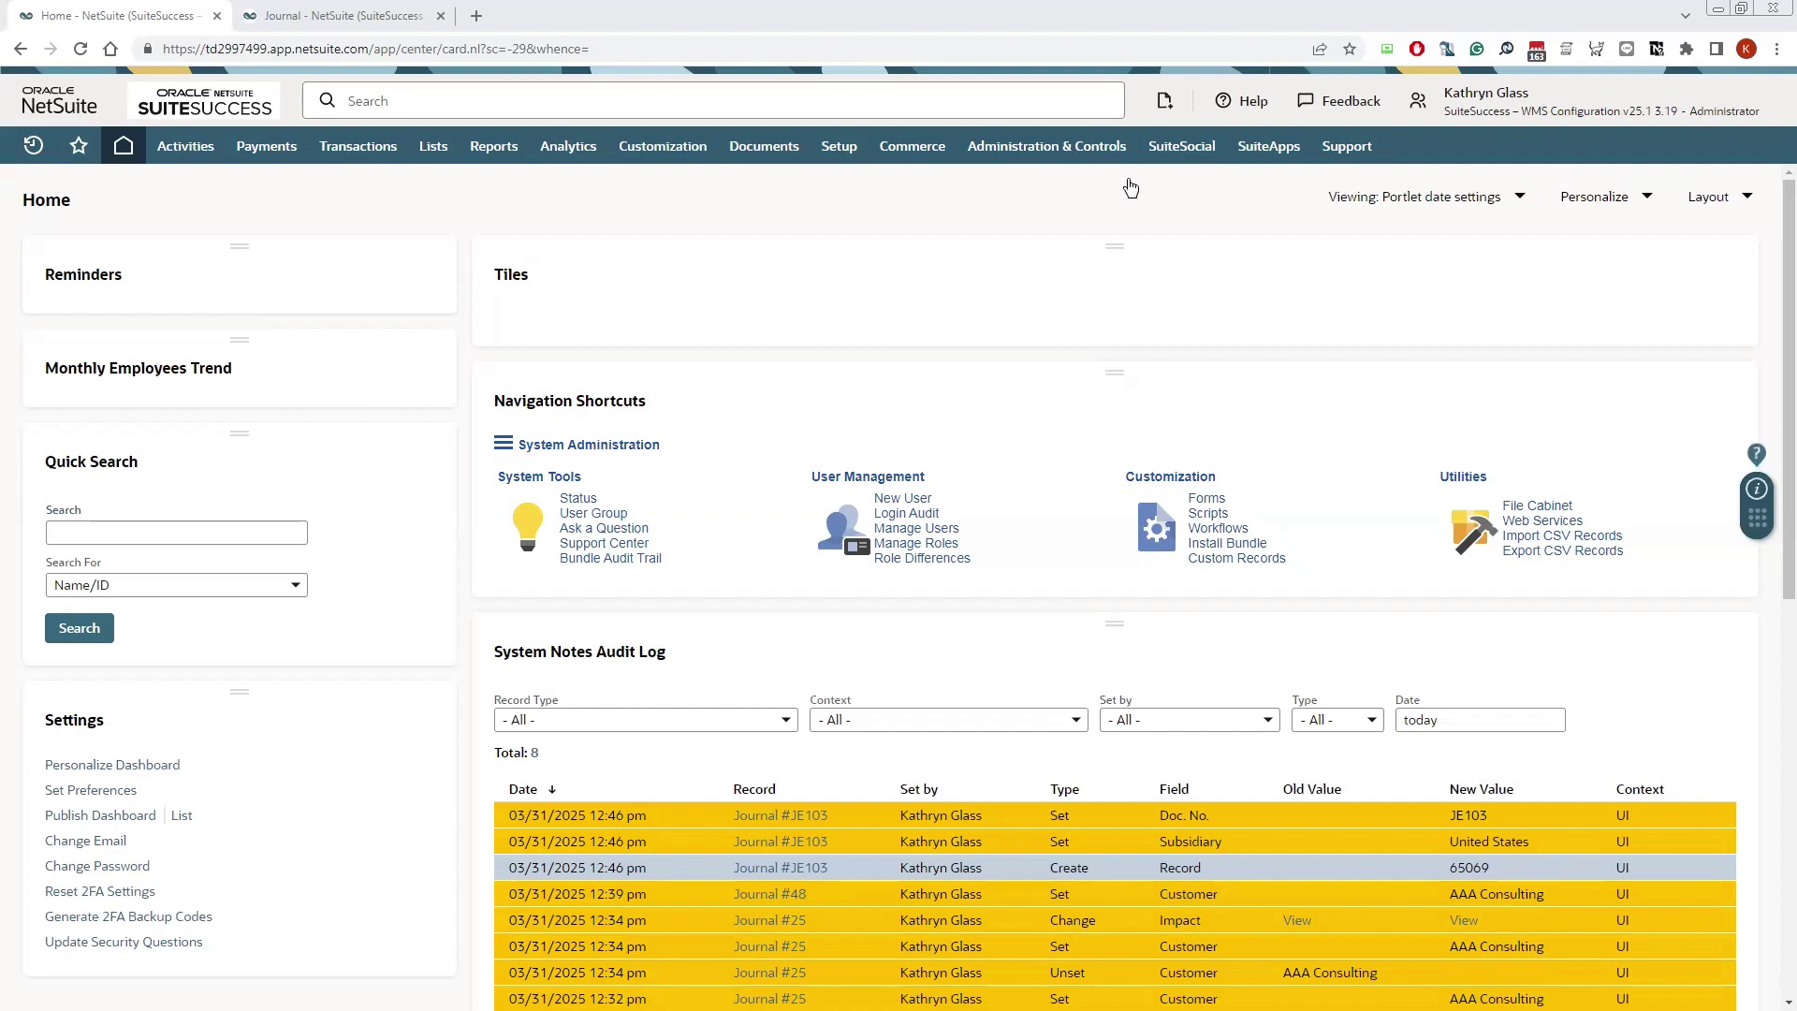
Step: Check the journal JE103 record, return to the home page, and open the customization of the Income Statement Detail report
key("ctrl+Tab")
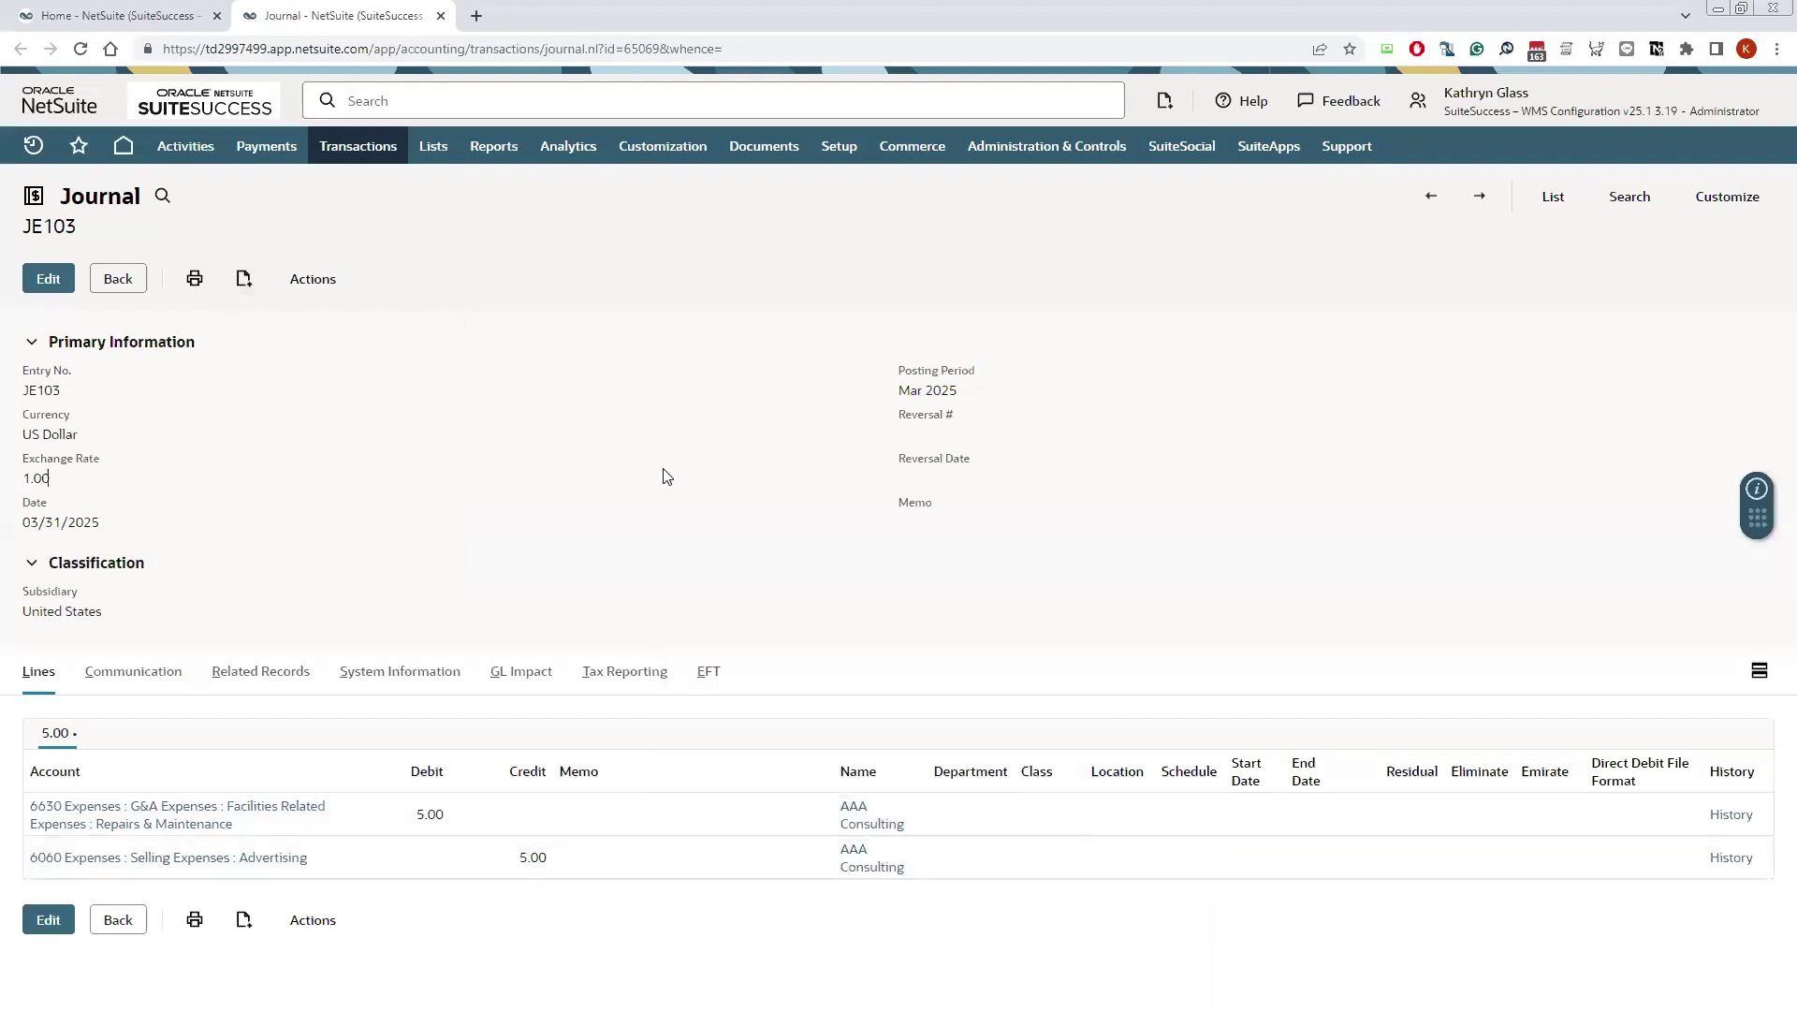
left_click(131, 15)
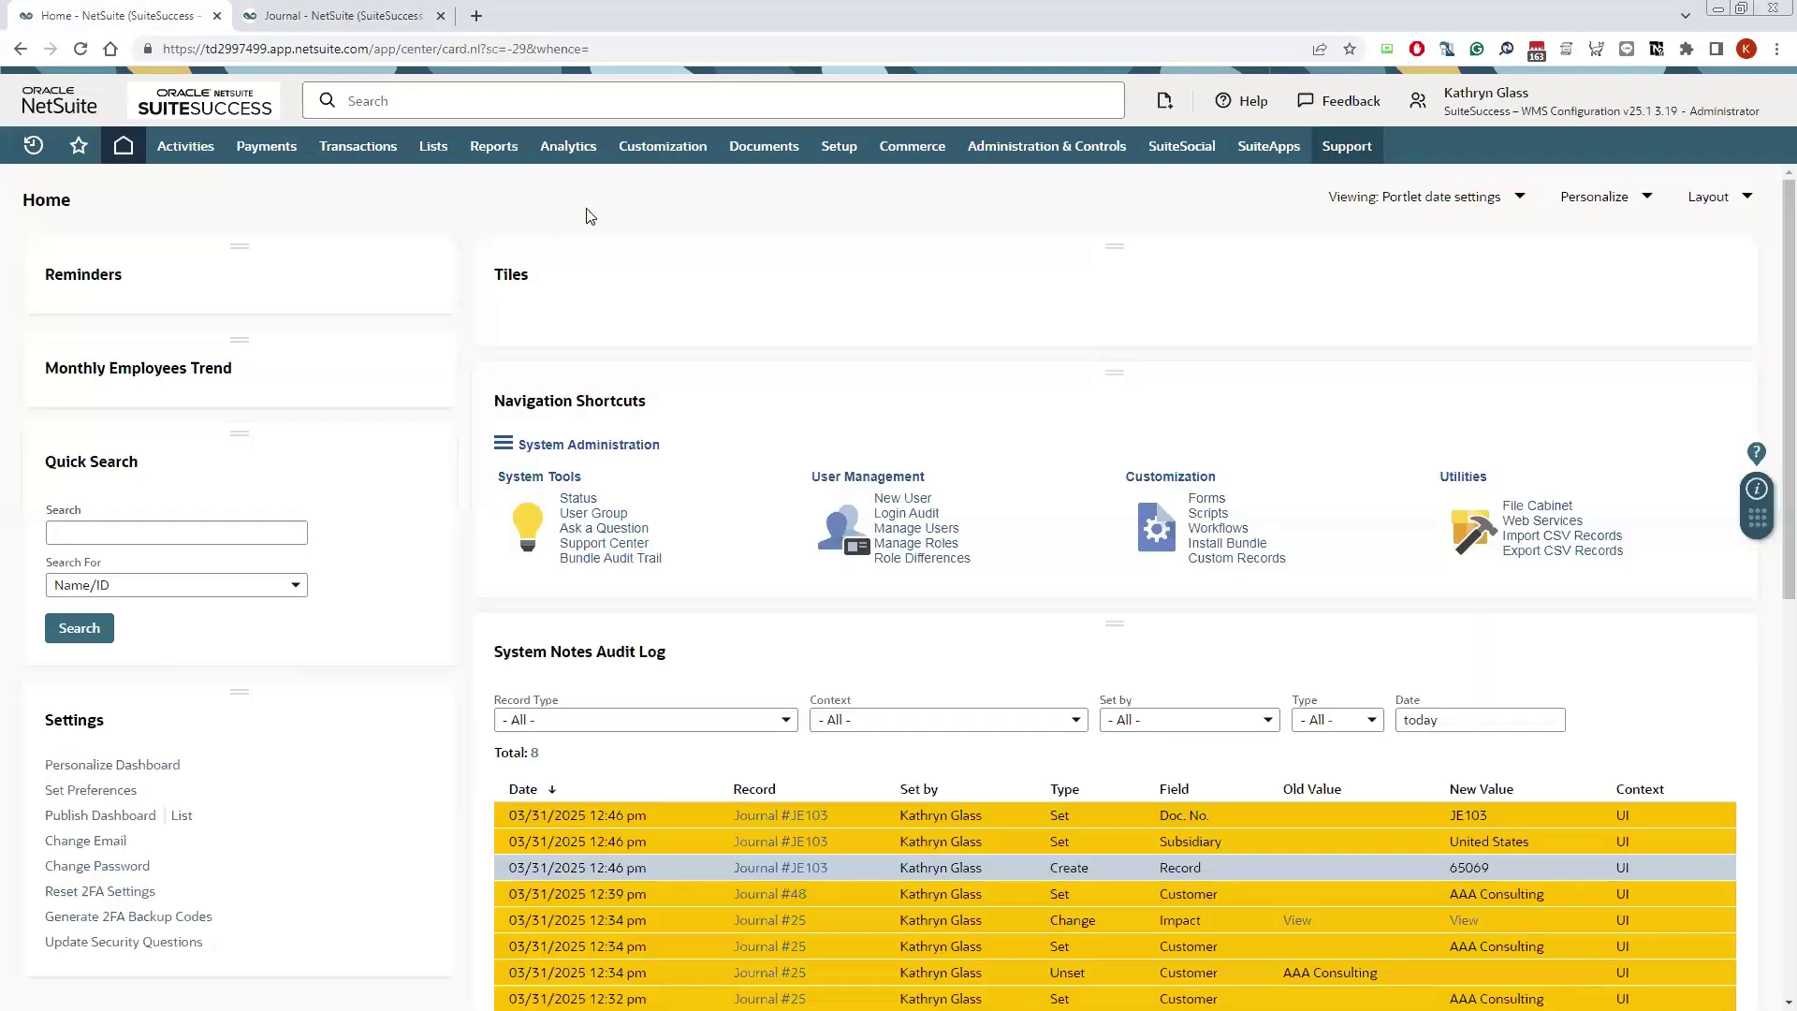
mouse_move(494, 149)
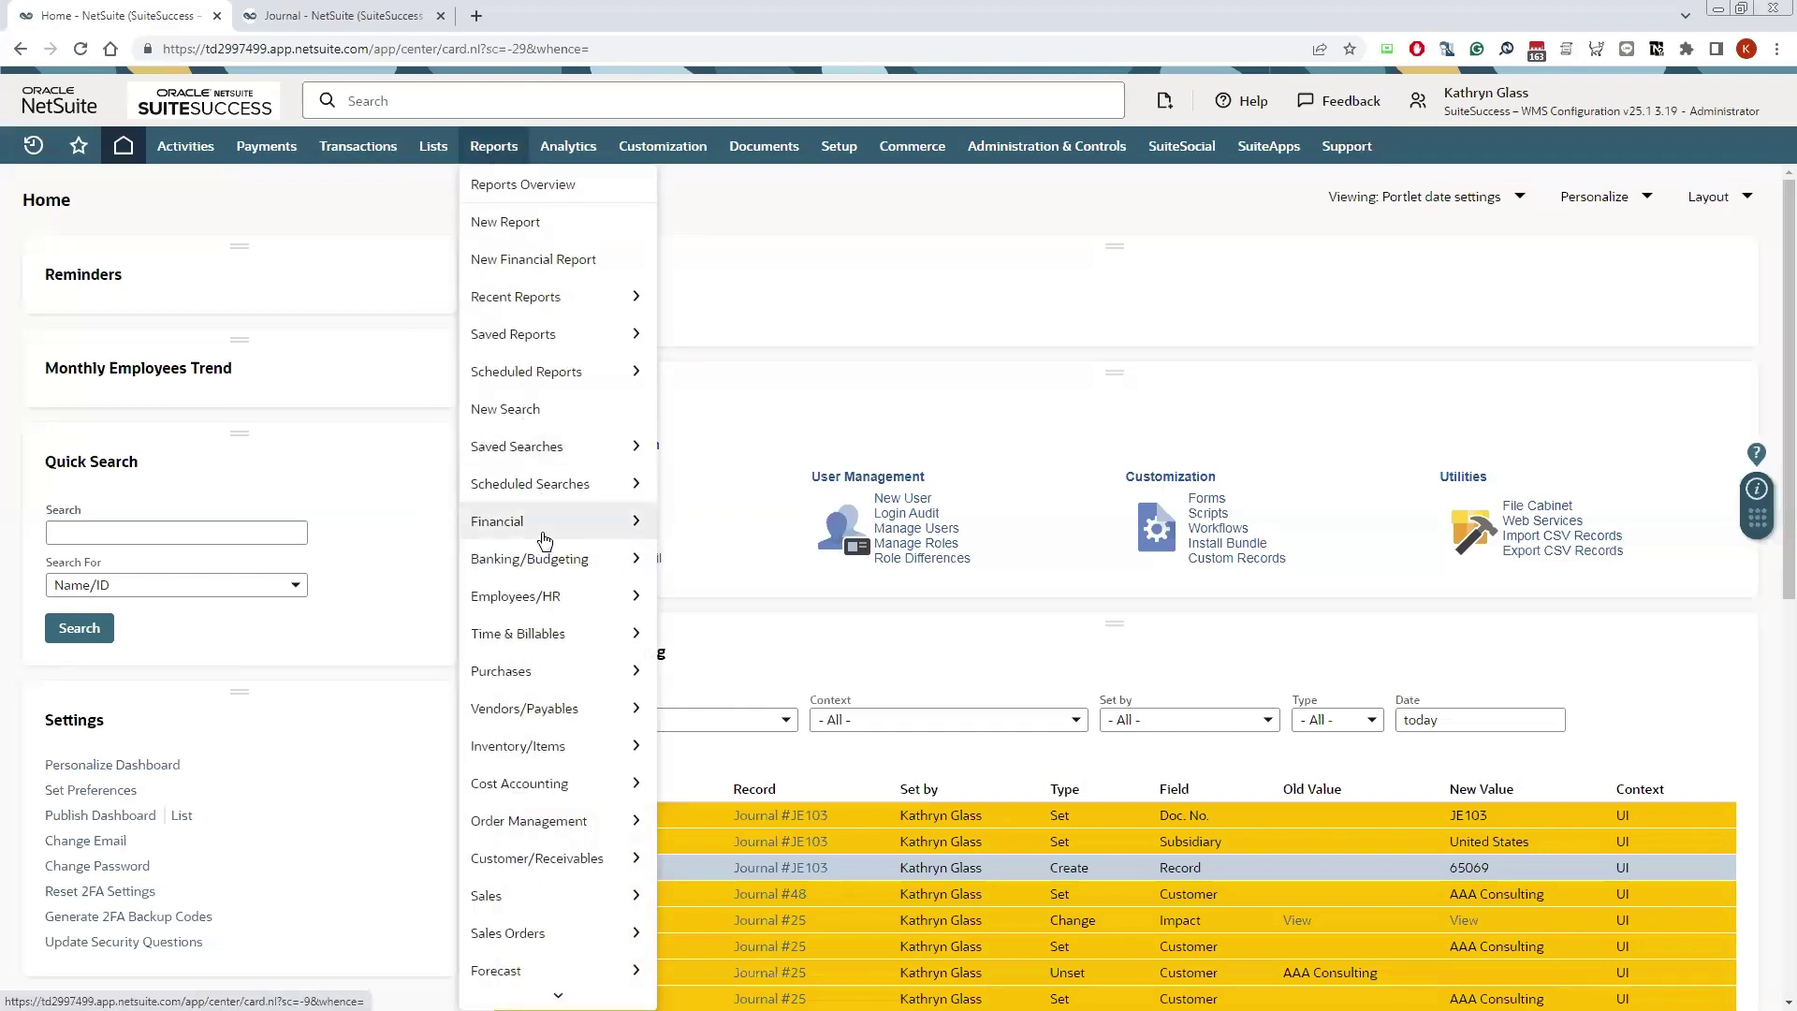
mouse_move(546, 531)
mouse_move(735, 166)
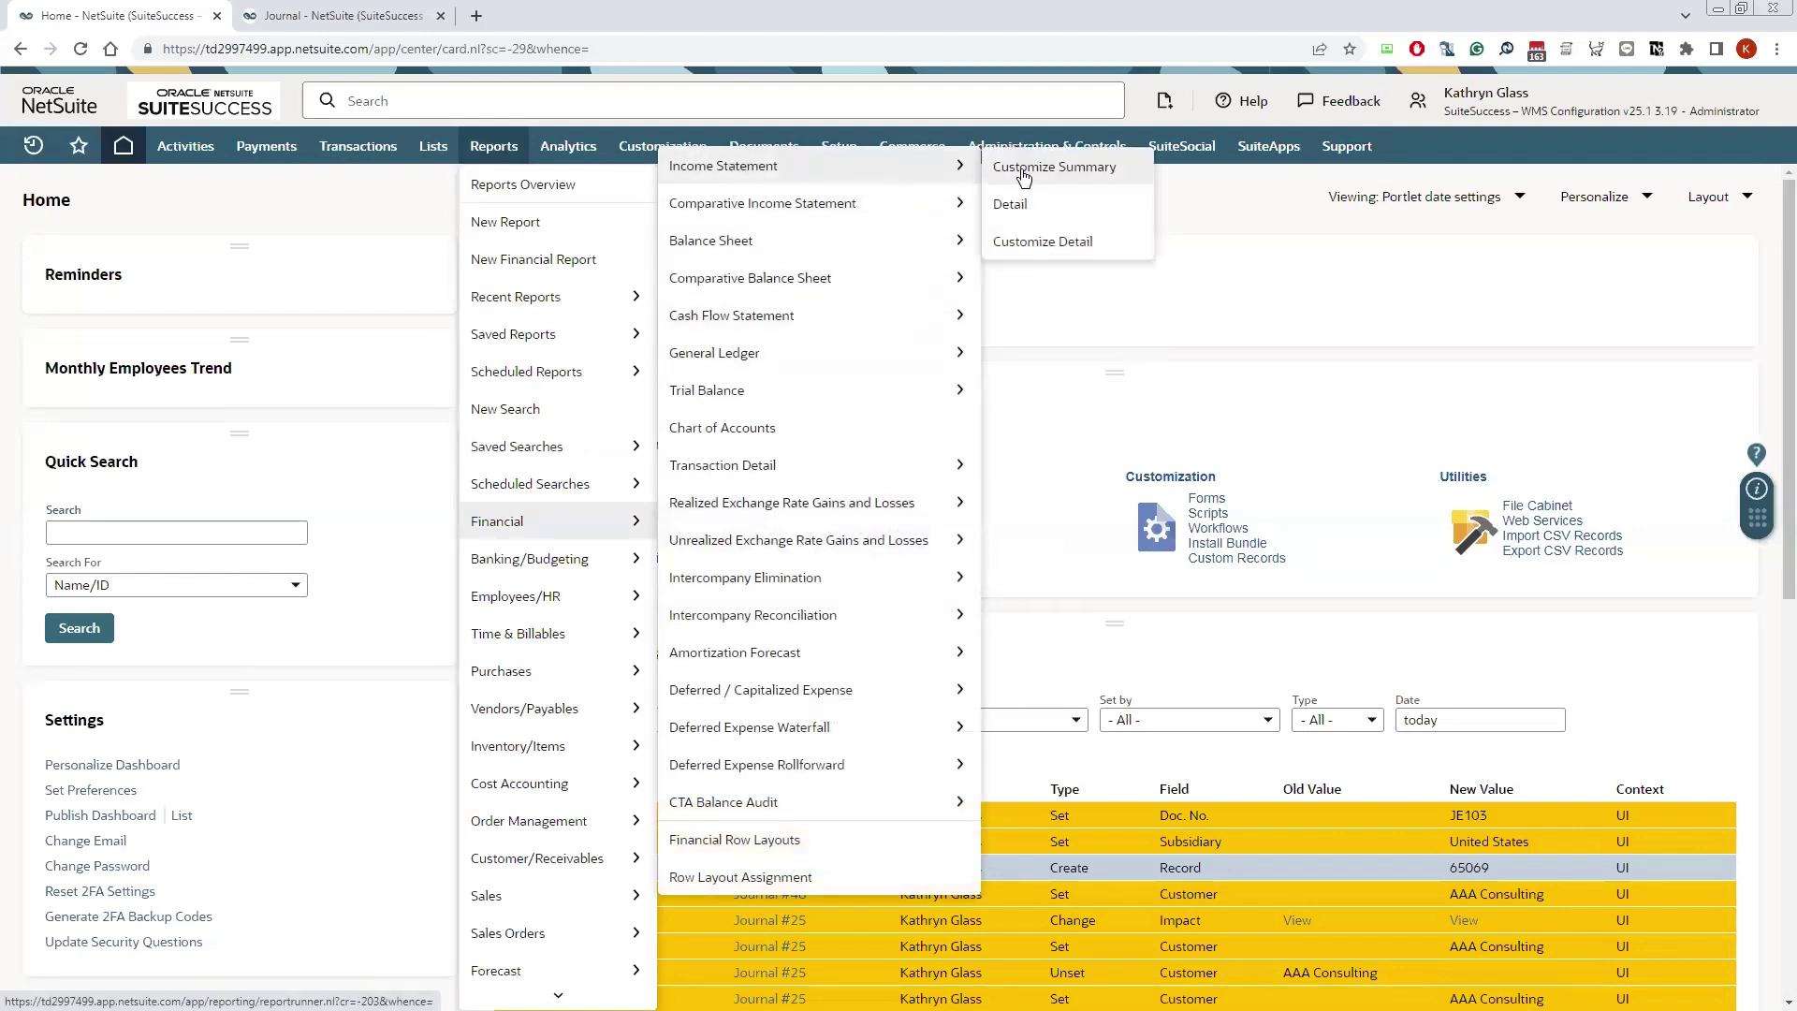
left_click(1043, 243)
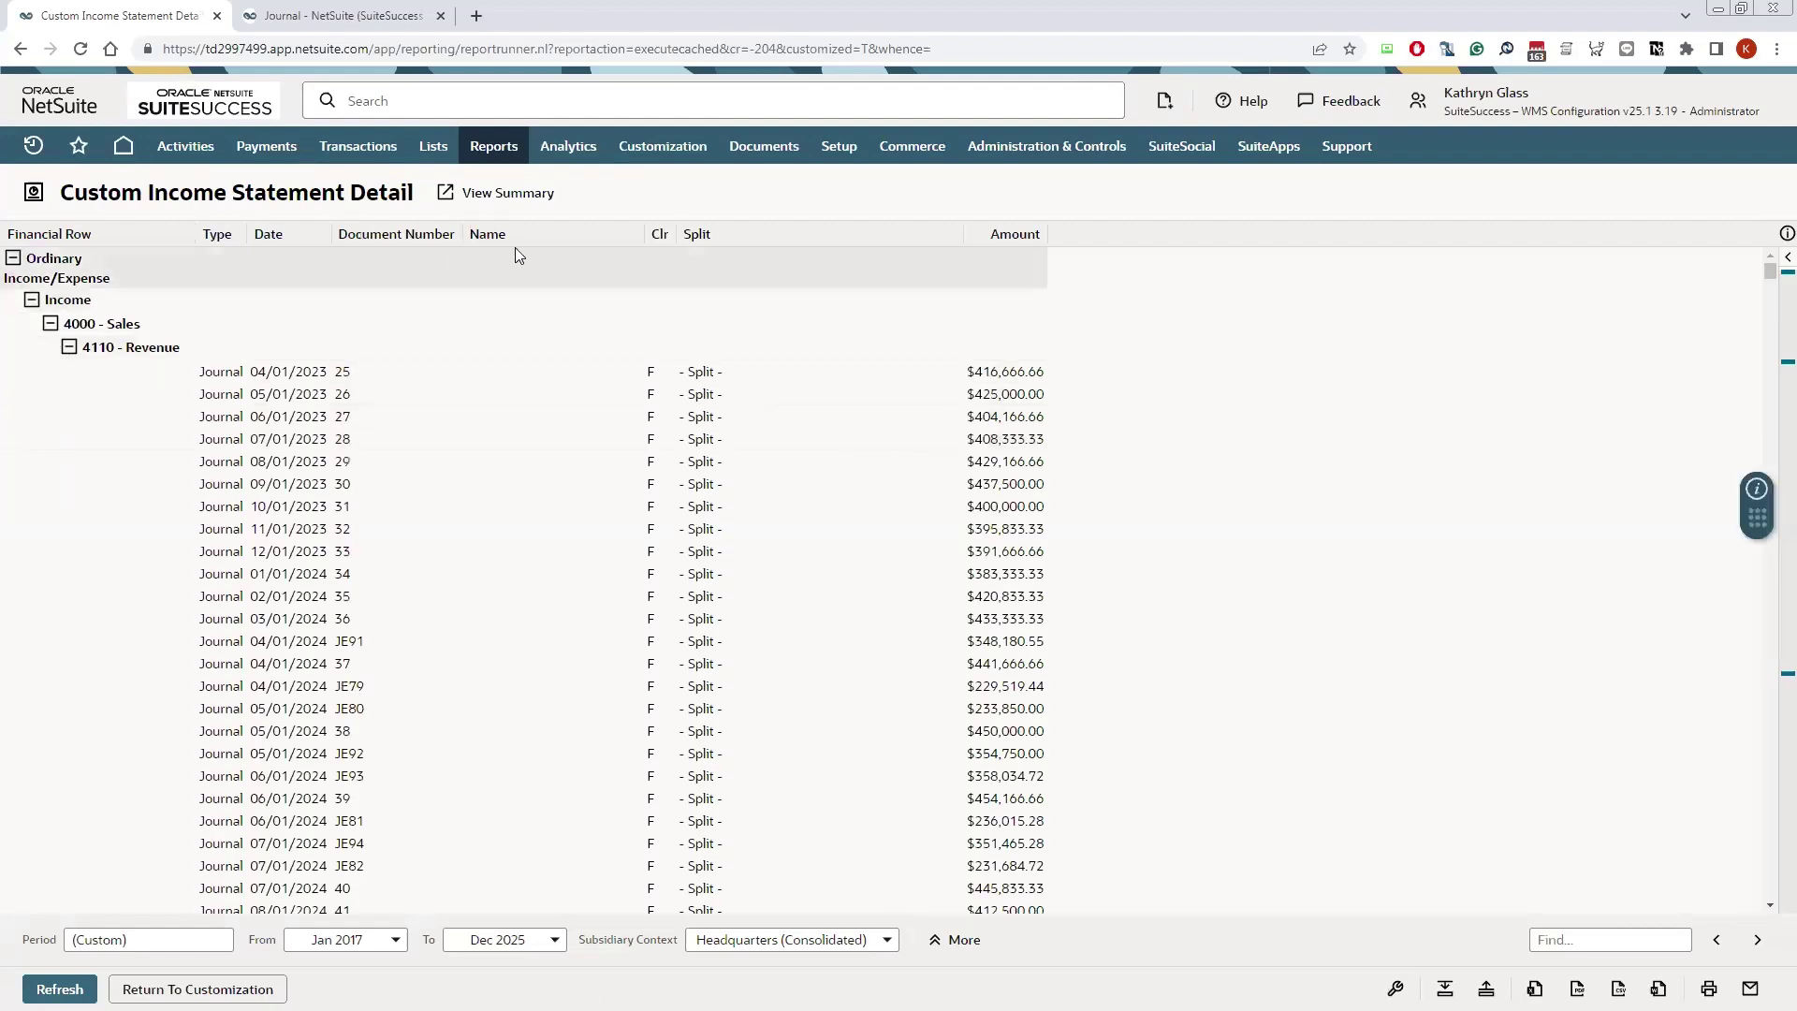
Step: Look through the names on the custom income statement detail's transactions, and return to the report's customization
scroll(543, 659, "down", 6)
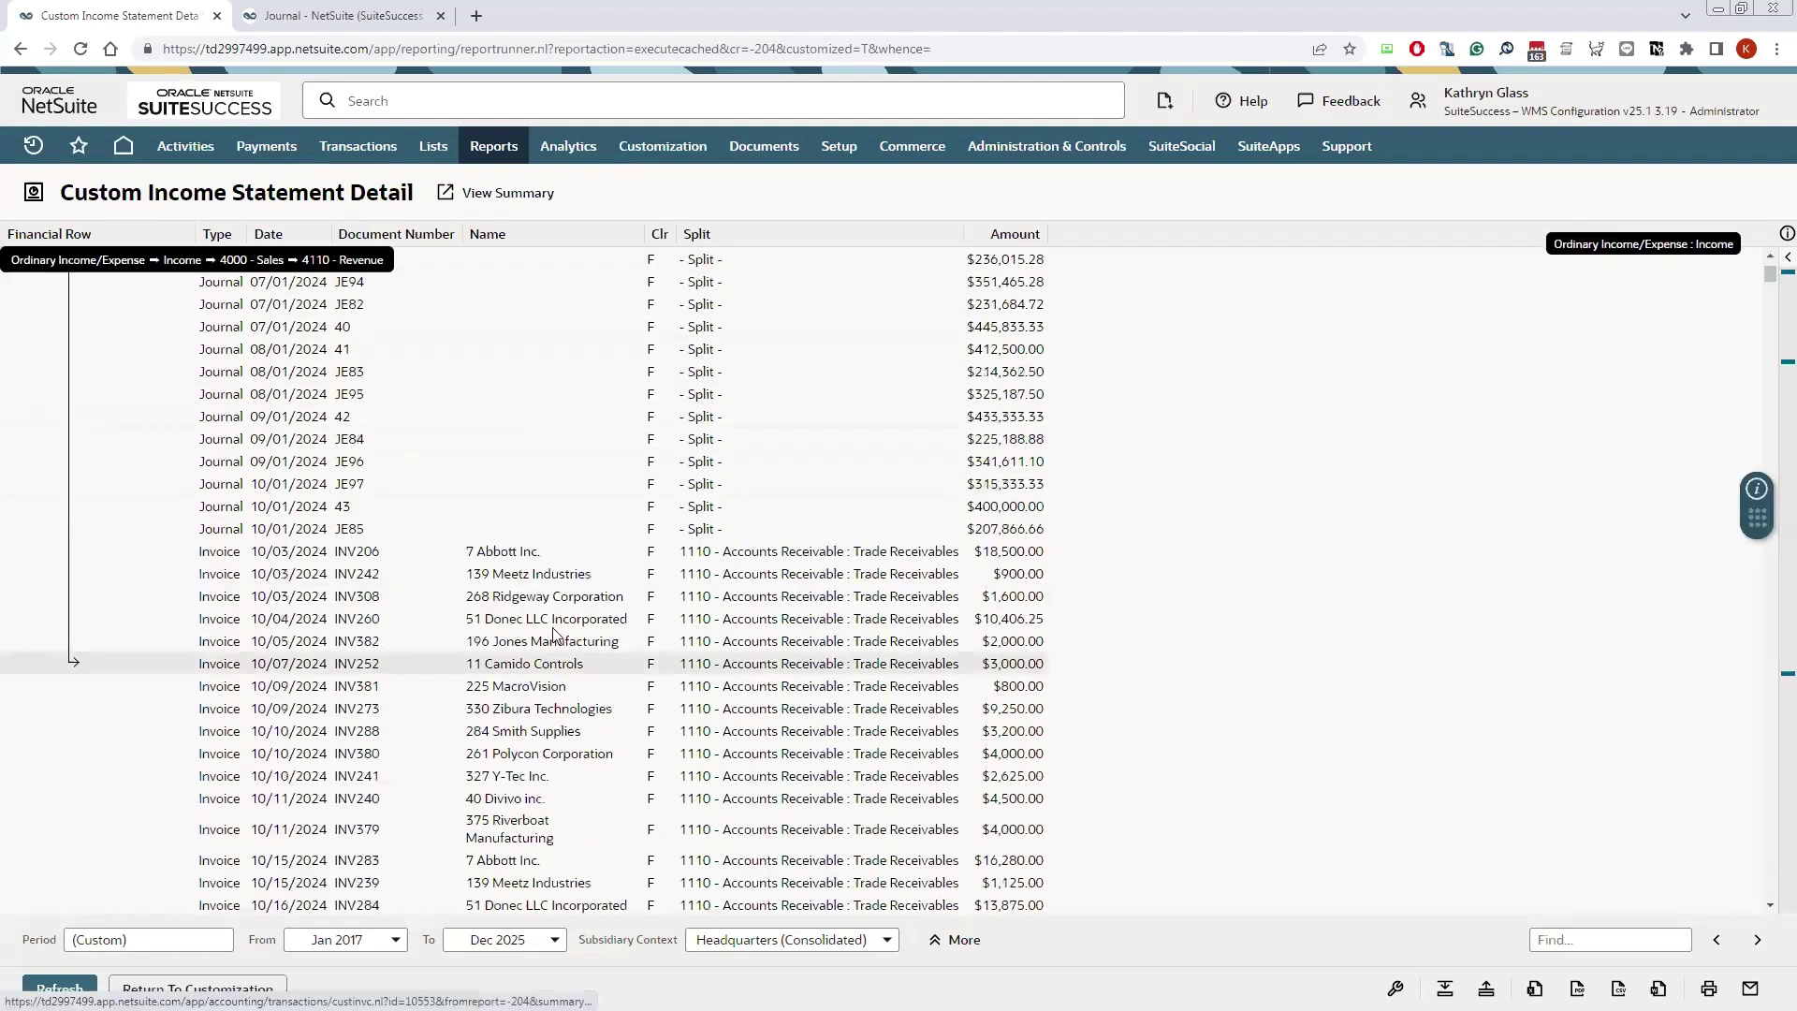
scroll(553, 634, "up", 2)
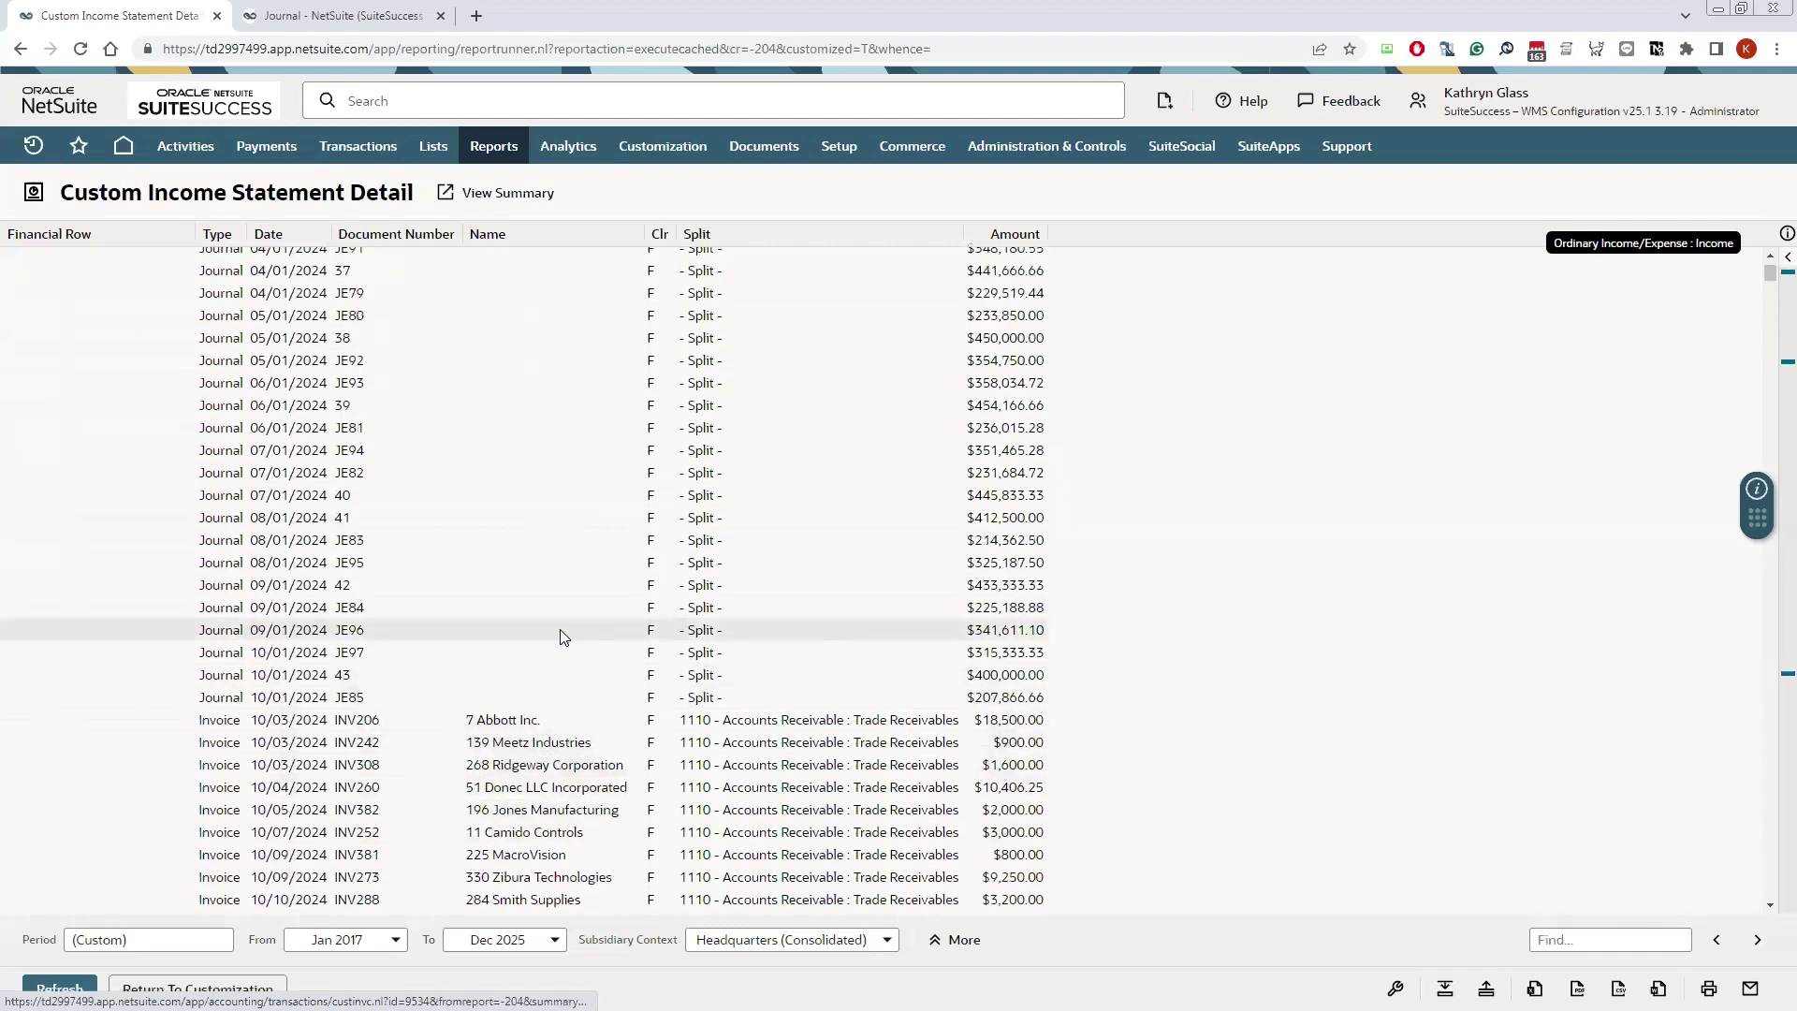
scroll(560, 629, "up", 5)
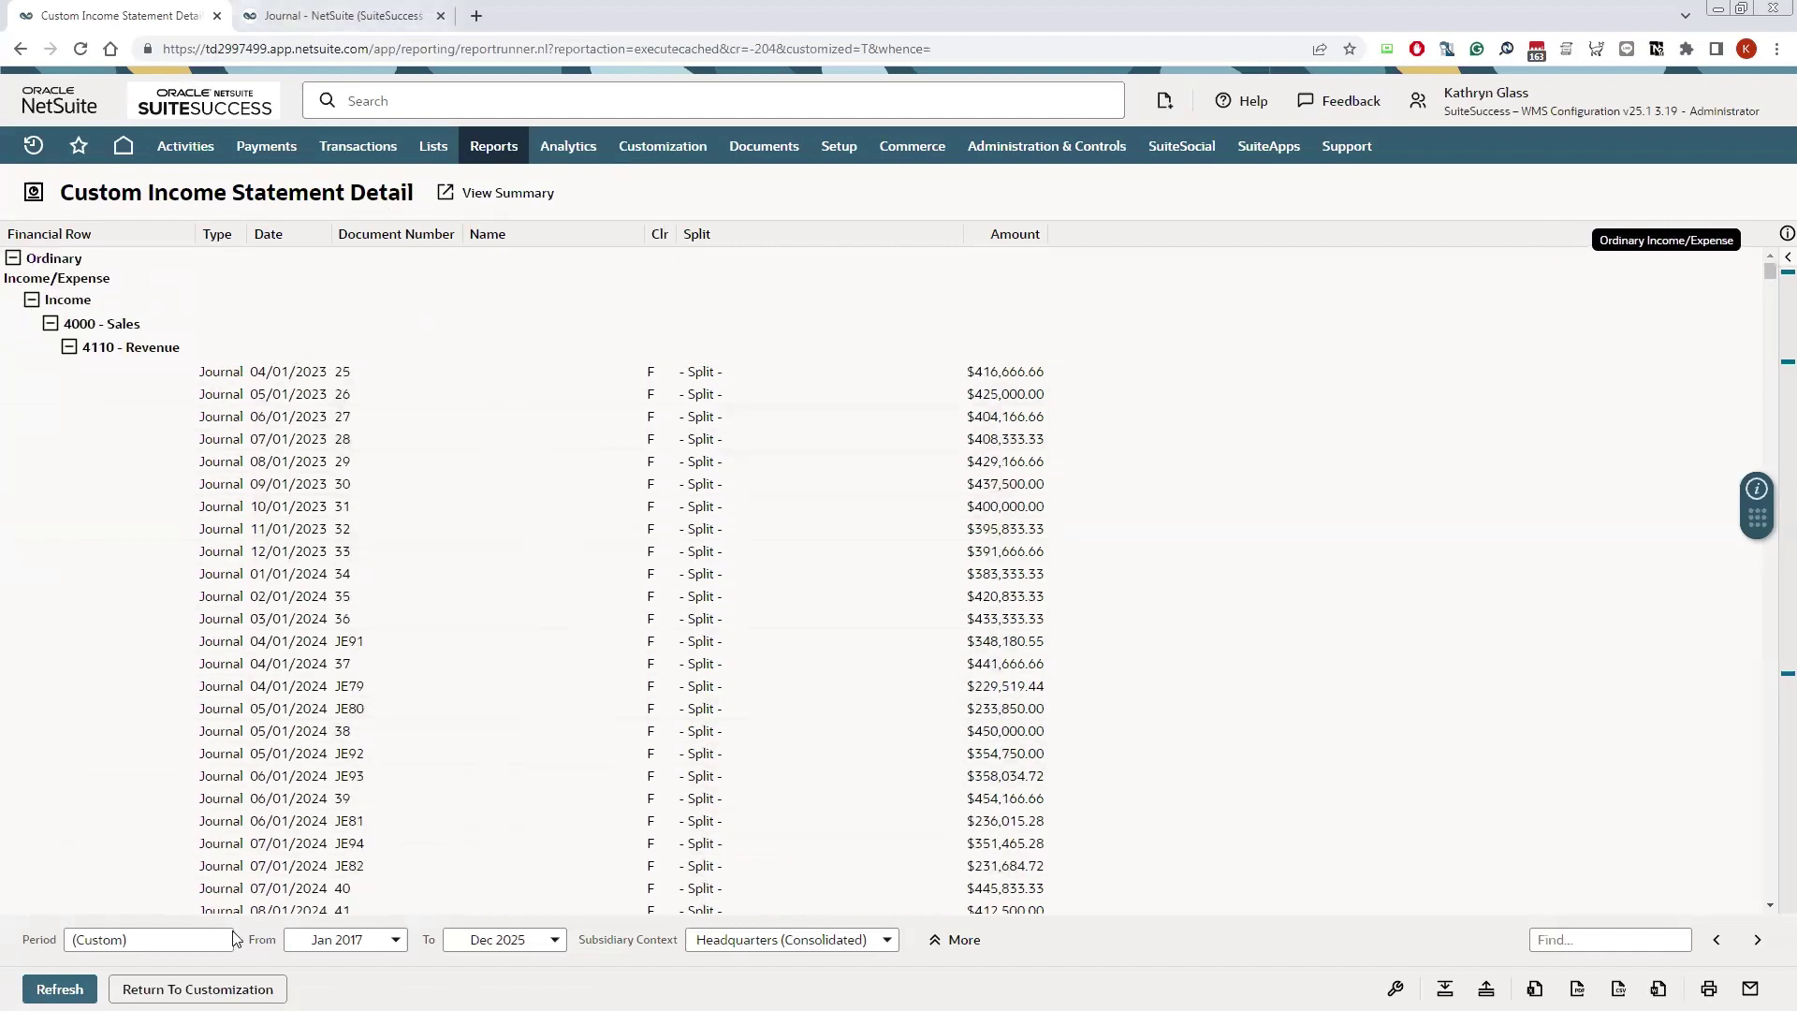
left_click(247, 978)
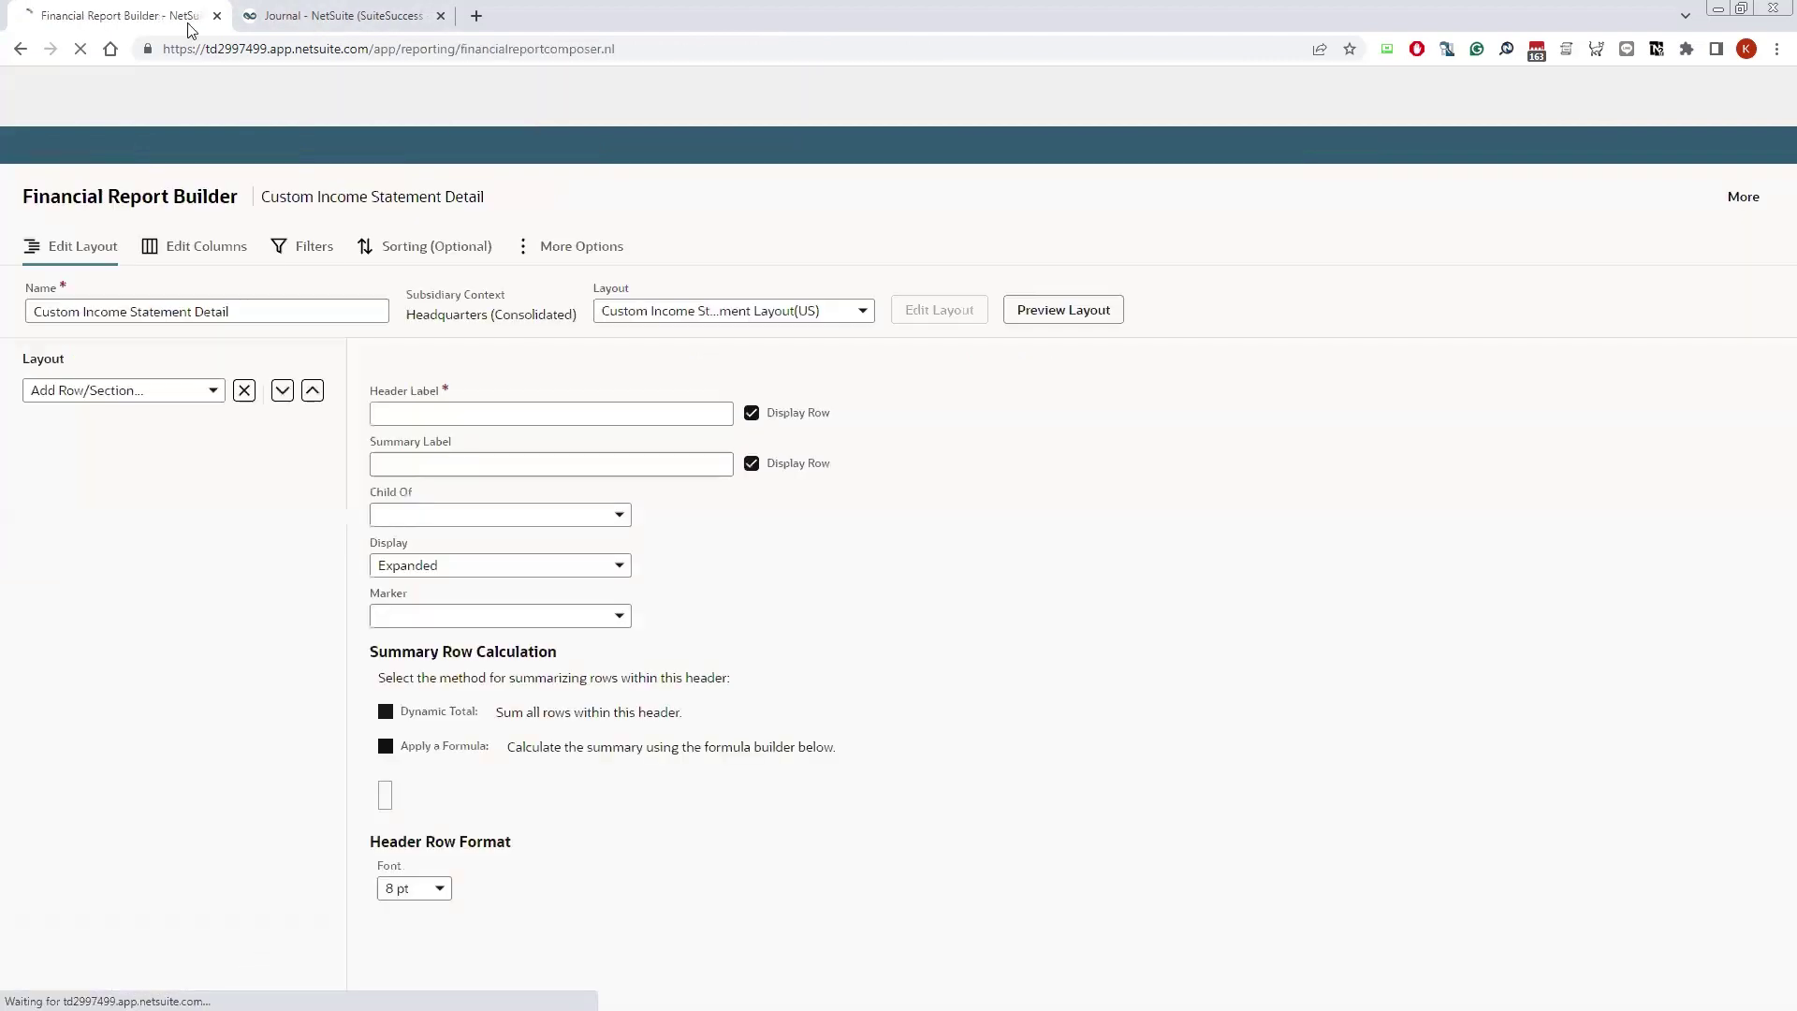
left_click(281, 13)
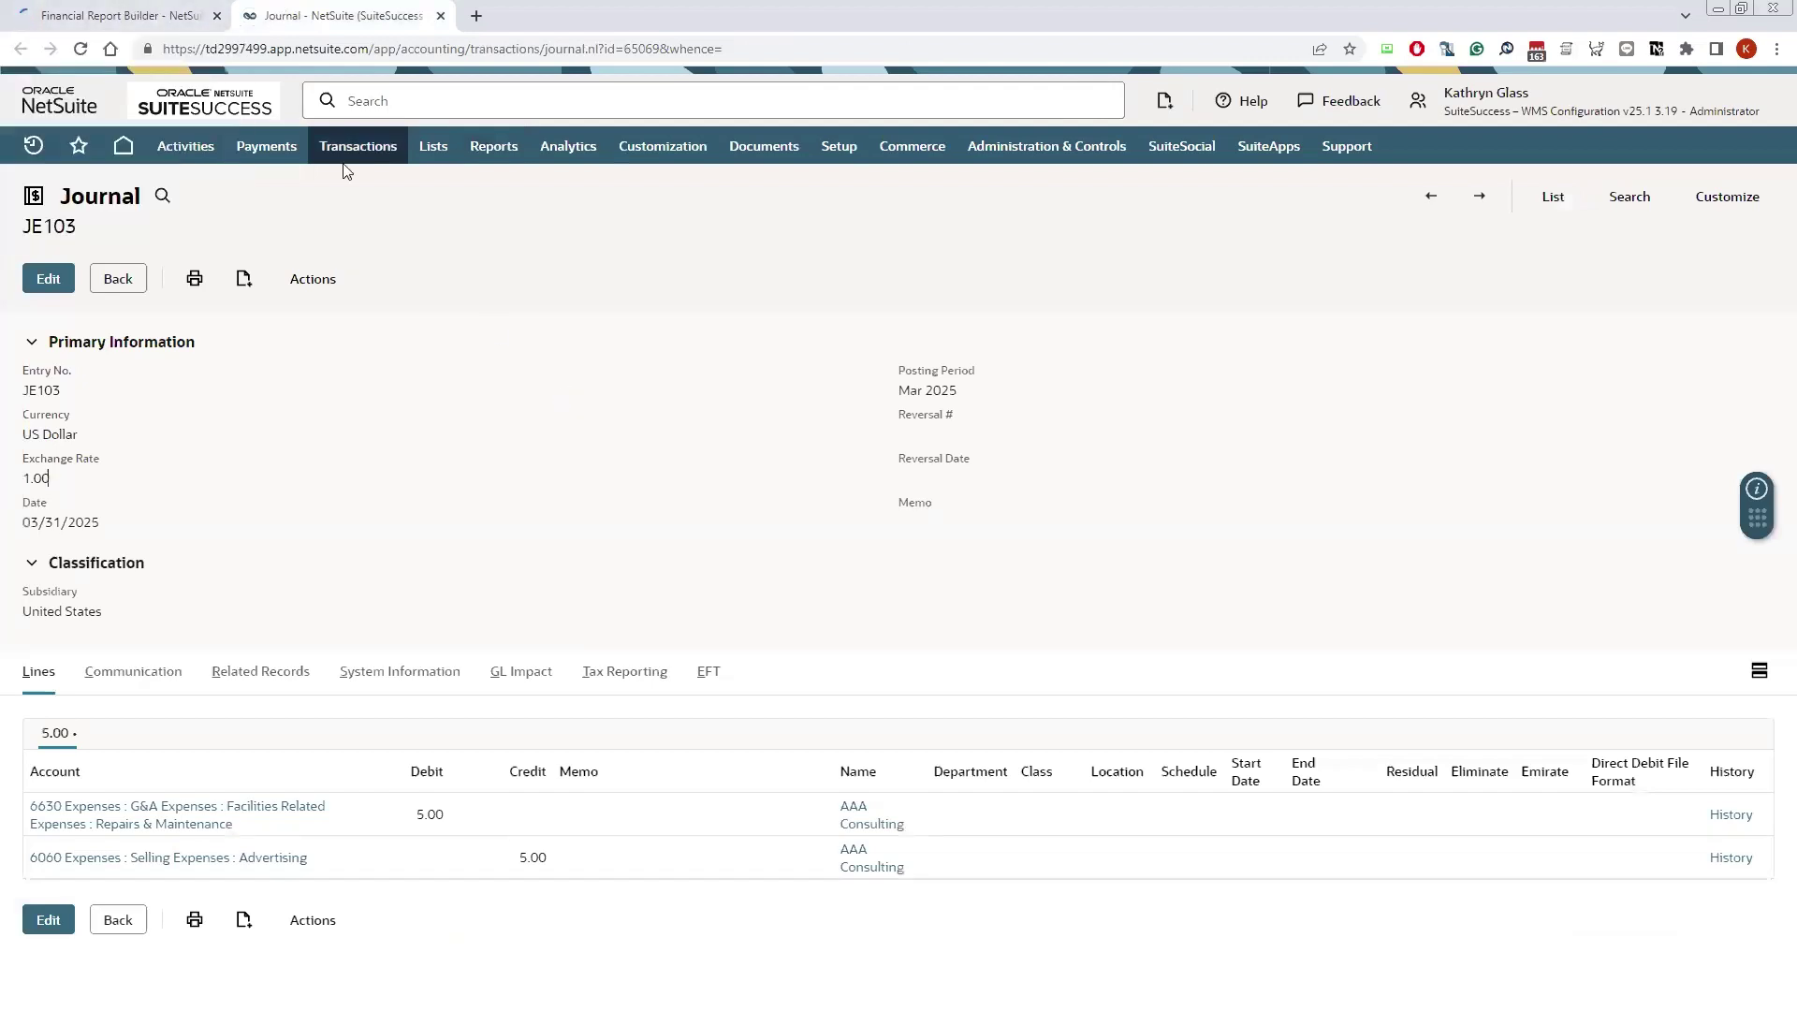
left_click(72, 8)
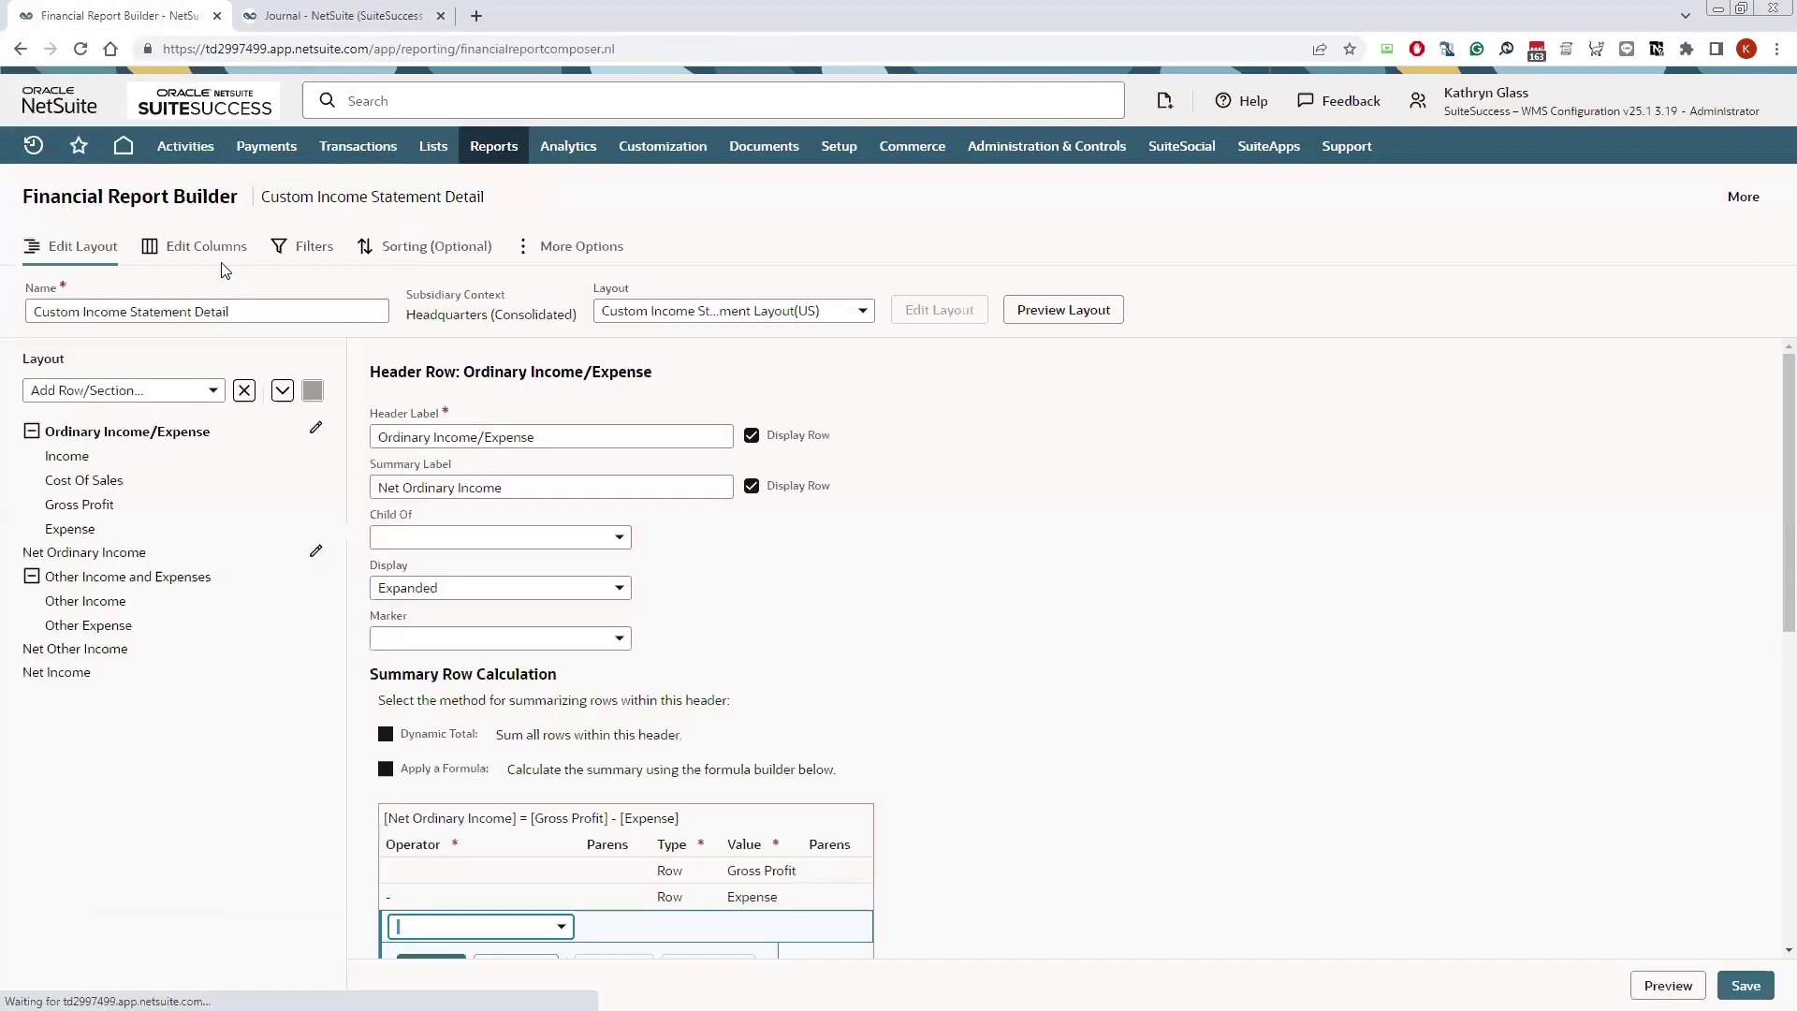
Step: Set the period range of the report's Period filter to This Period
left_click(312, 249)
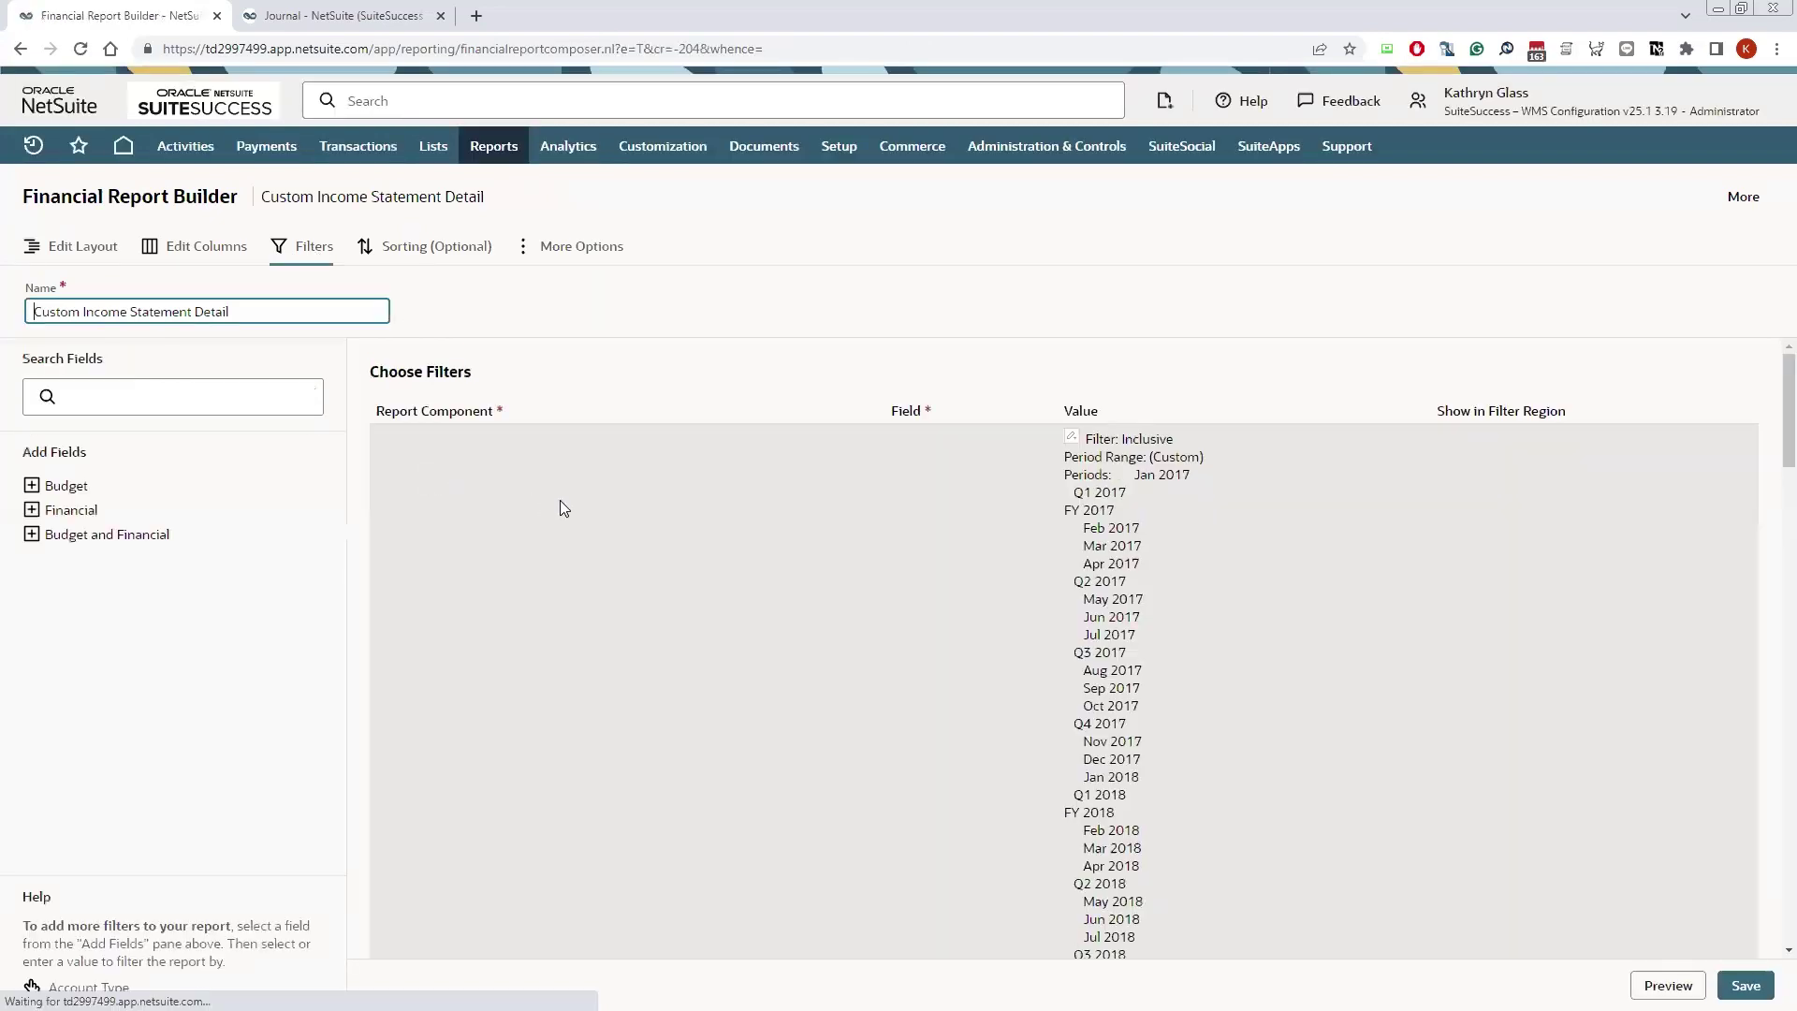
scroll(1052, 582, "down", 15)
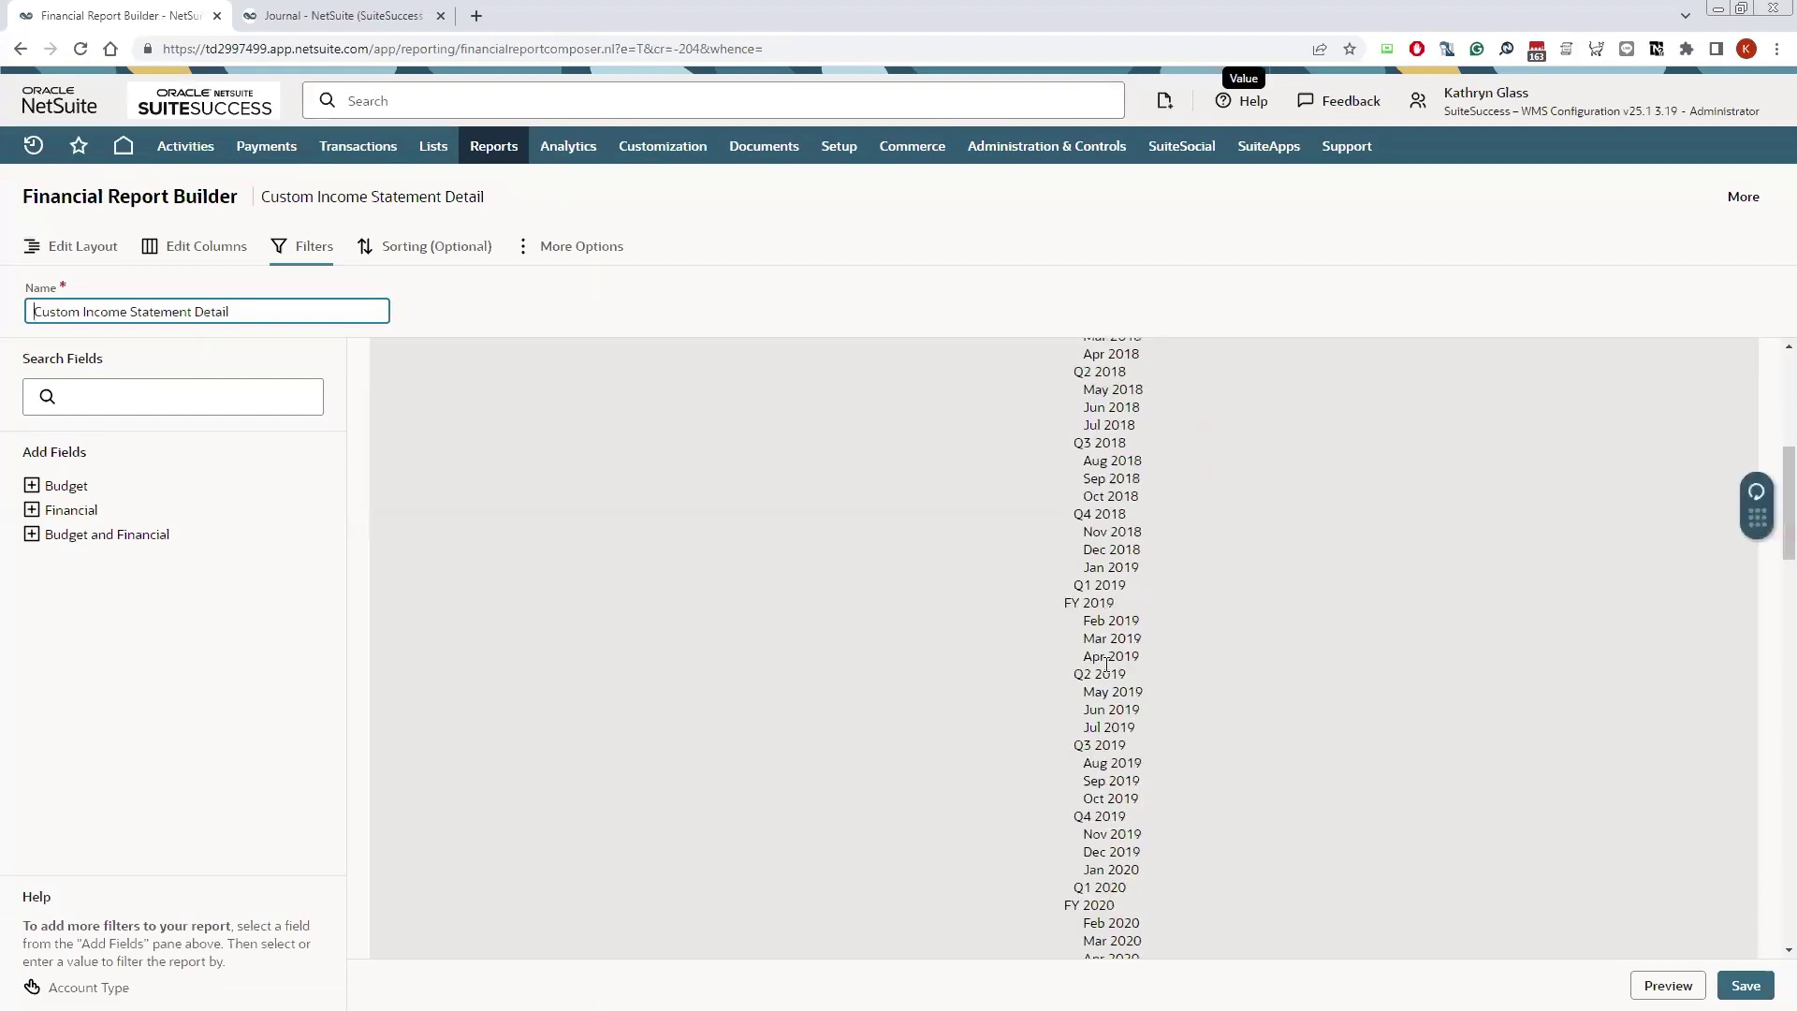
scroll(1144, 762, "up", 15)
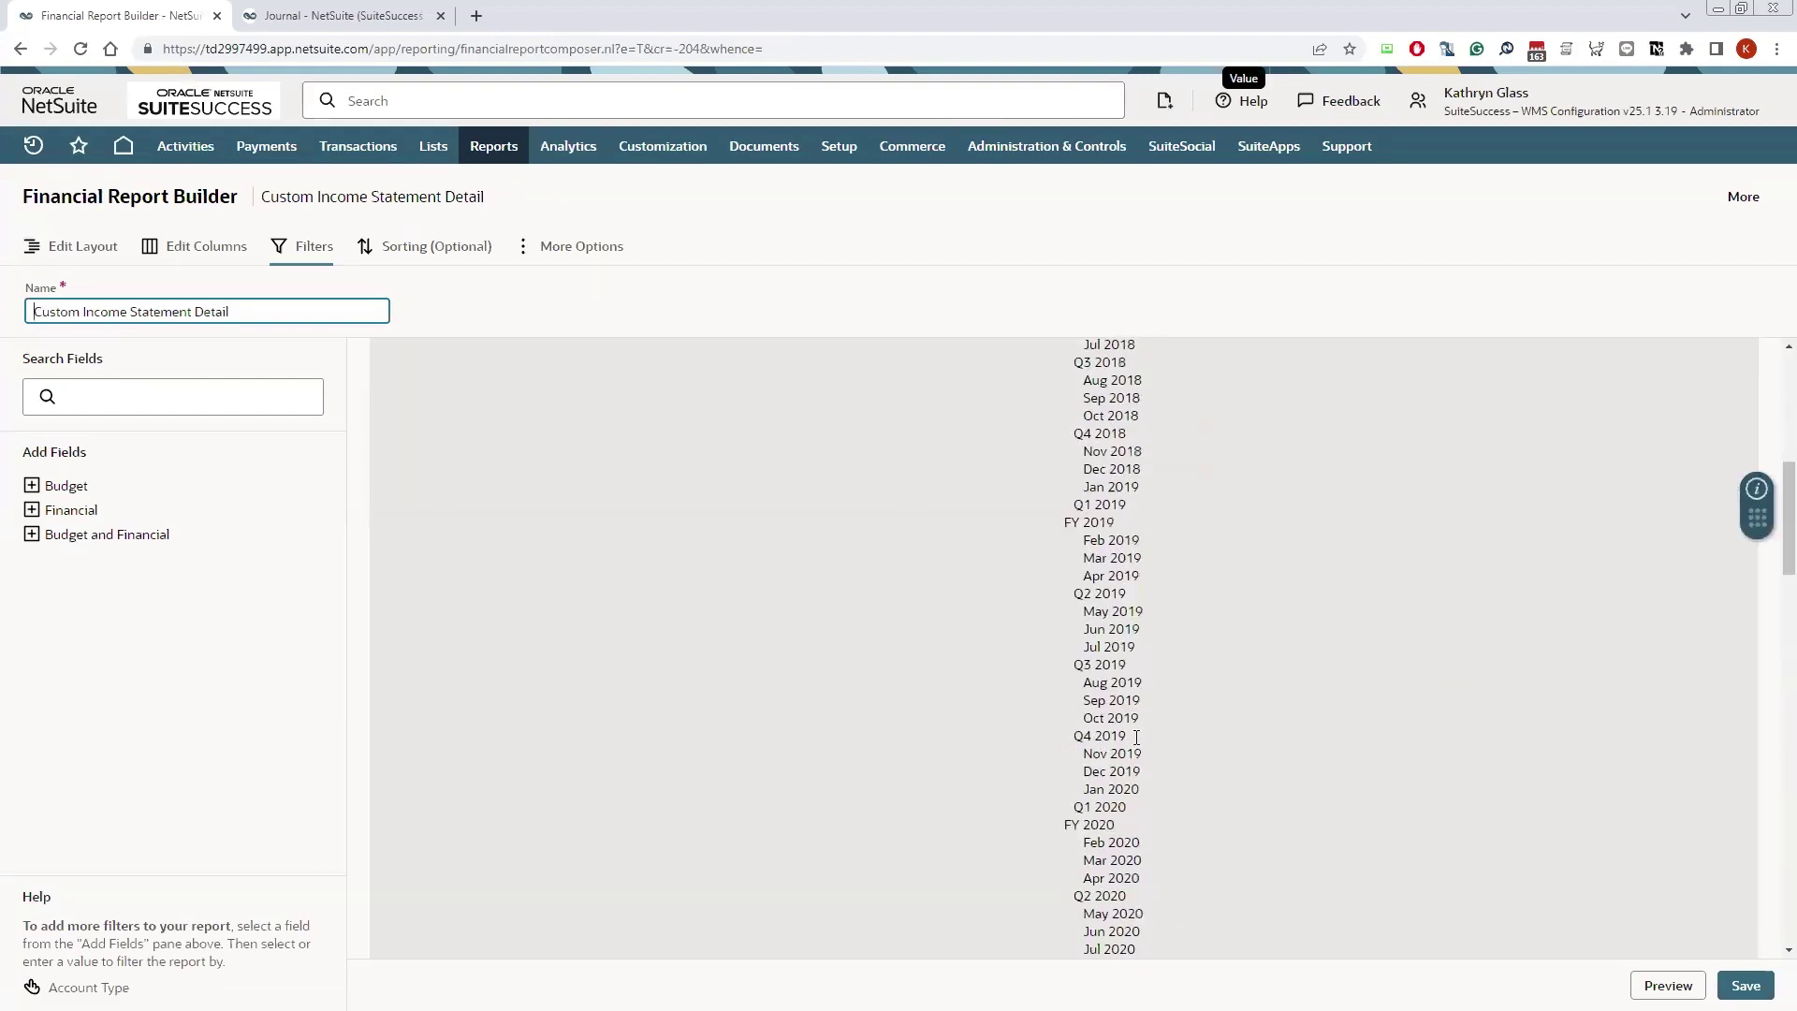
left_click(1153, 465)
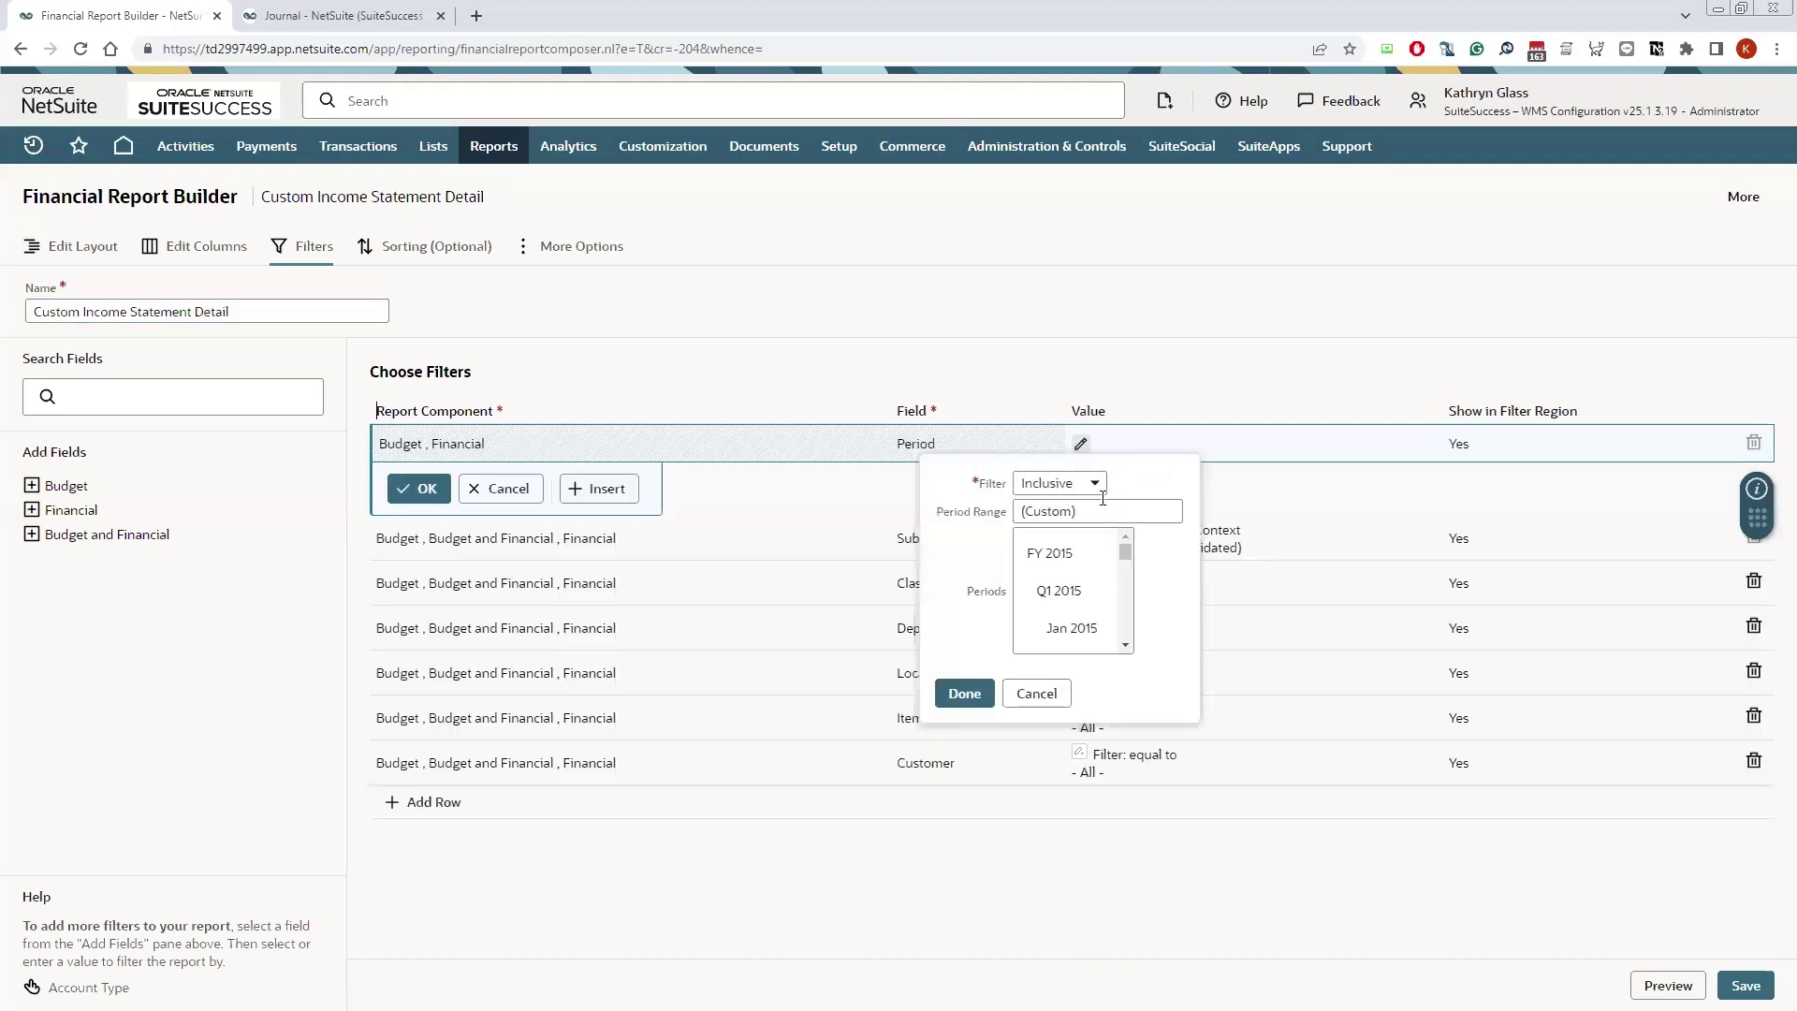
left_click(1095, 509)
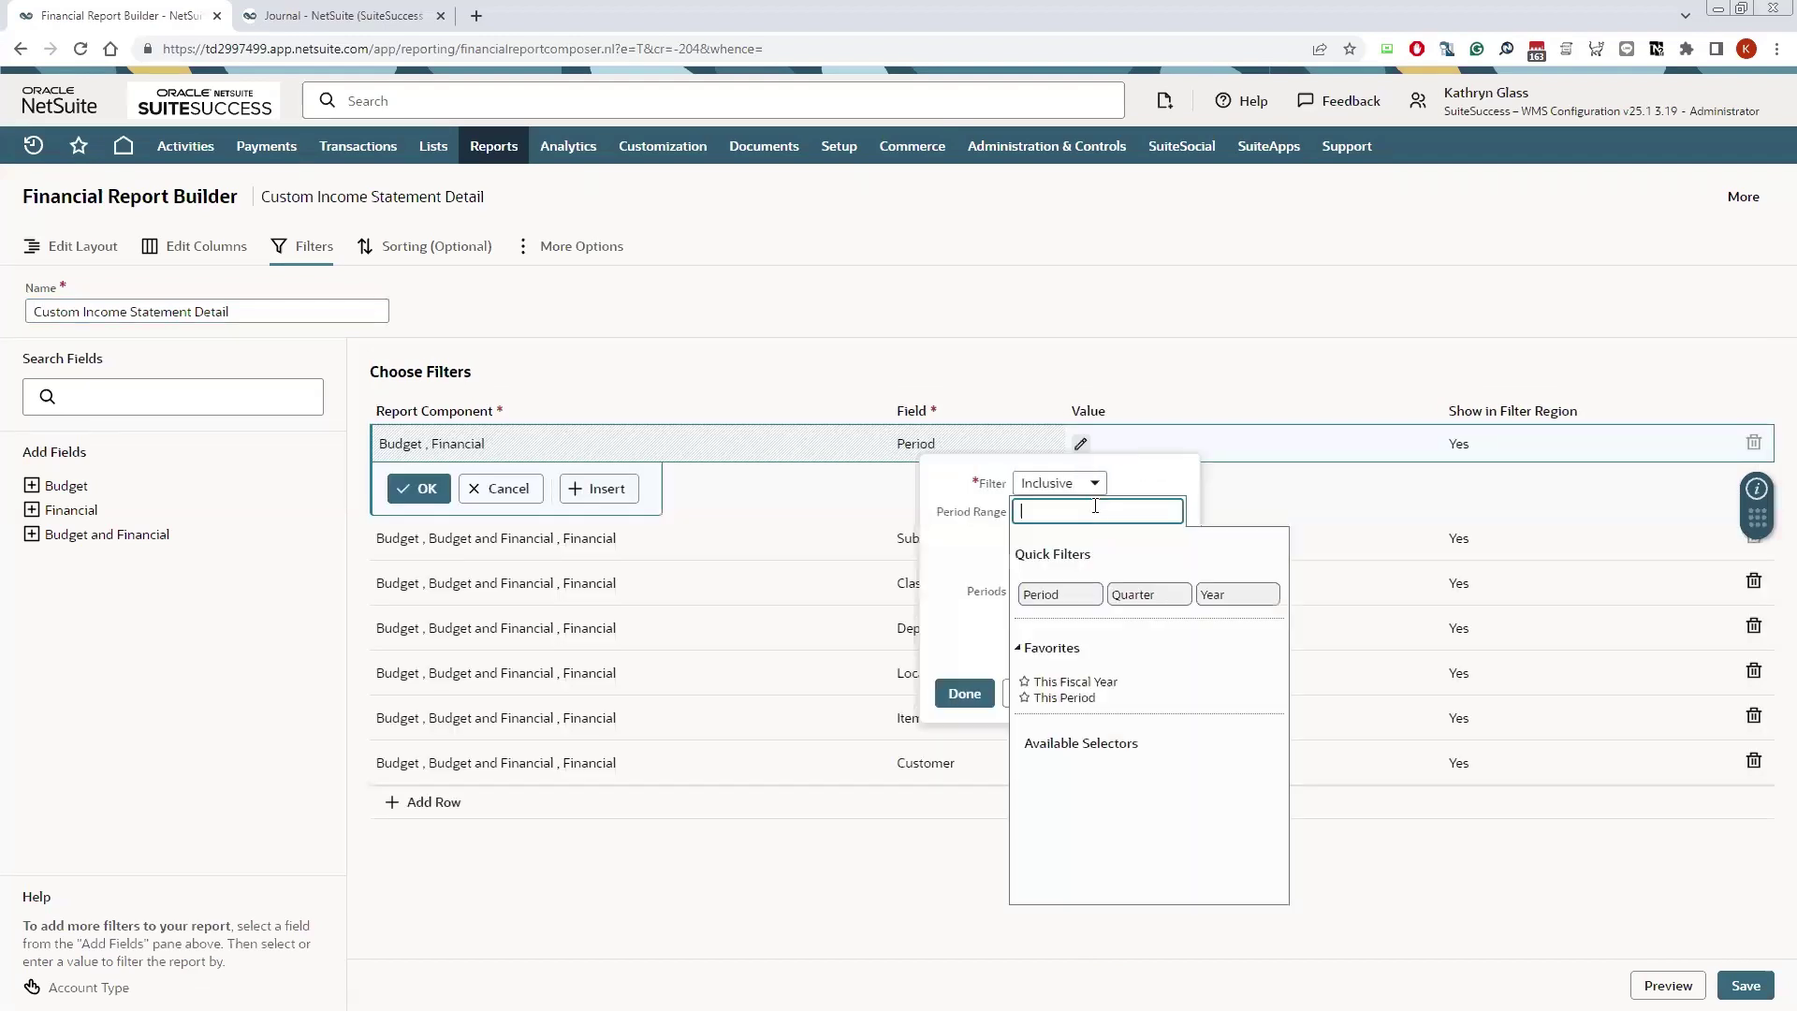
left_click(1073, 697)
left_click(965, 694)
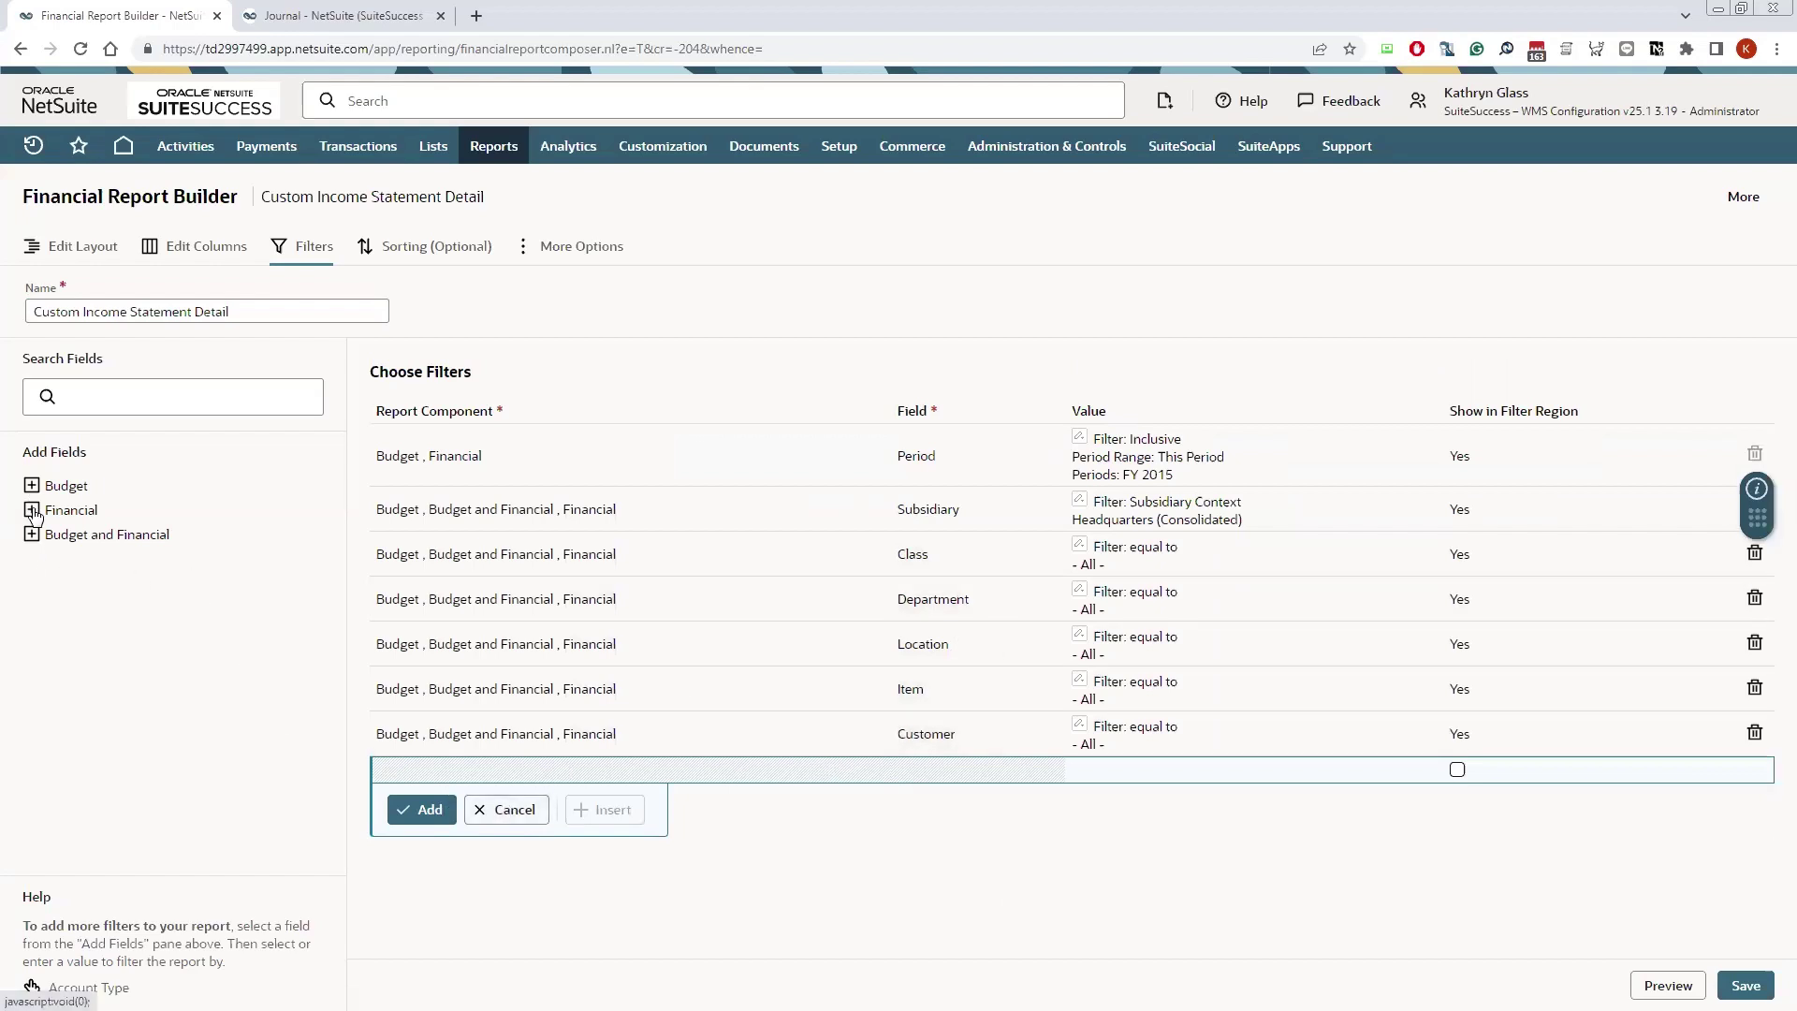
scroll(169, 580, "down", 15)
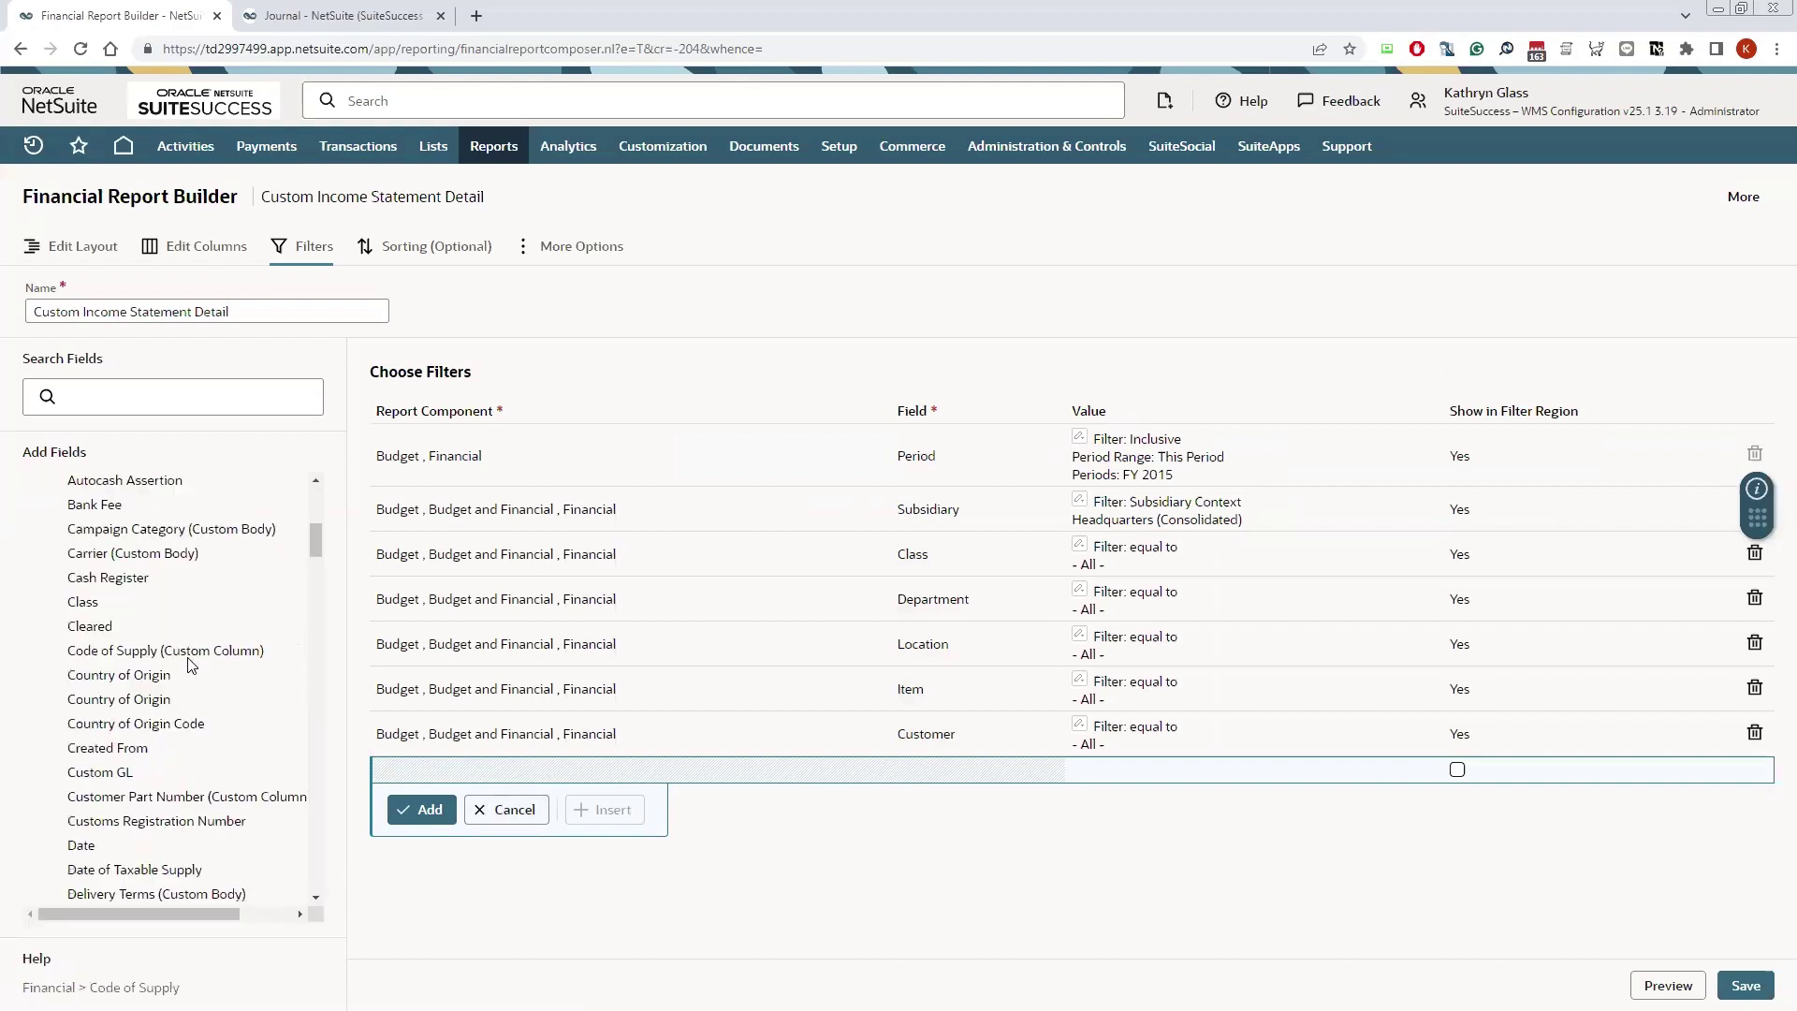
left_click_drag(172, 501, 947, 777)
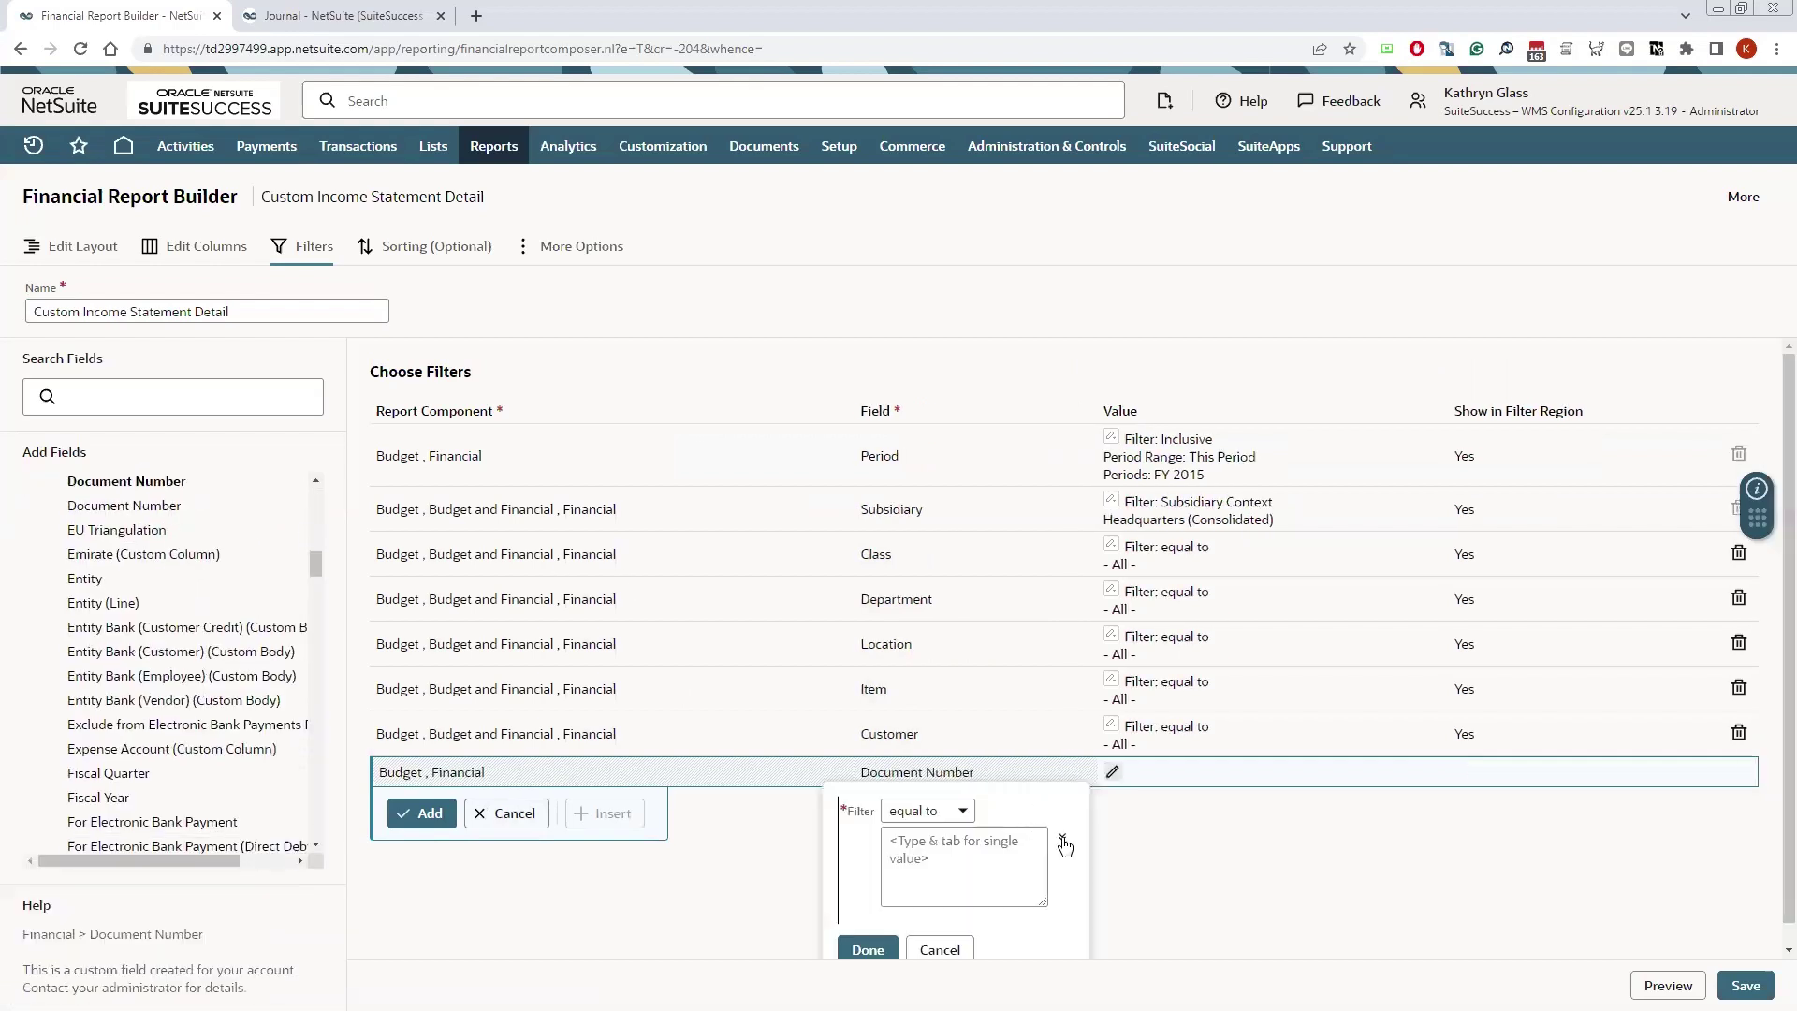
left_click(1063, 841)
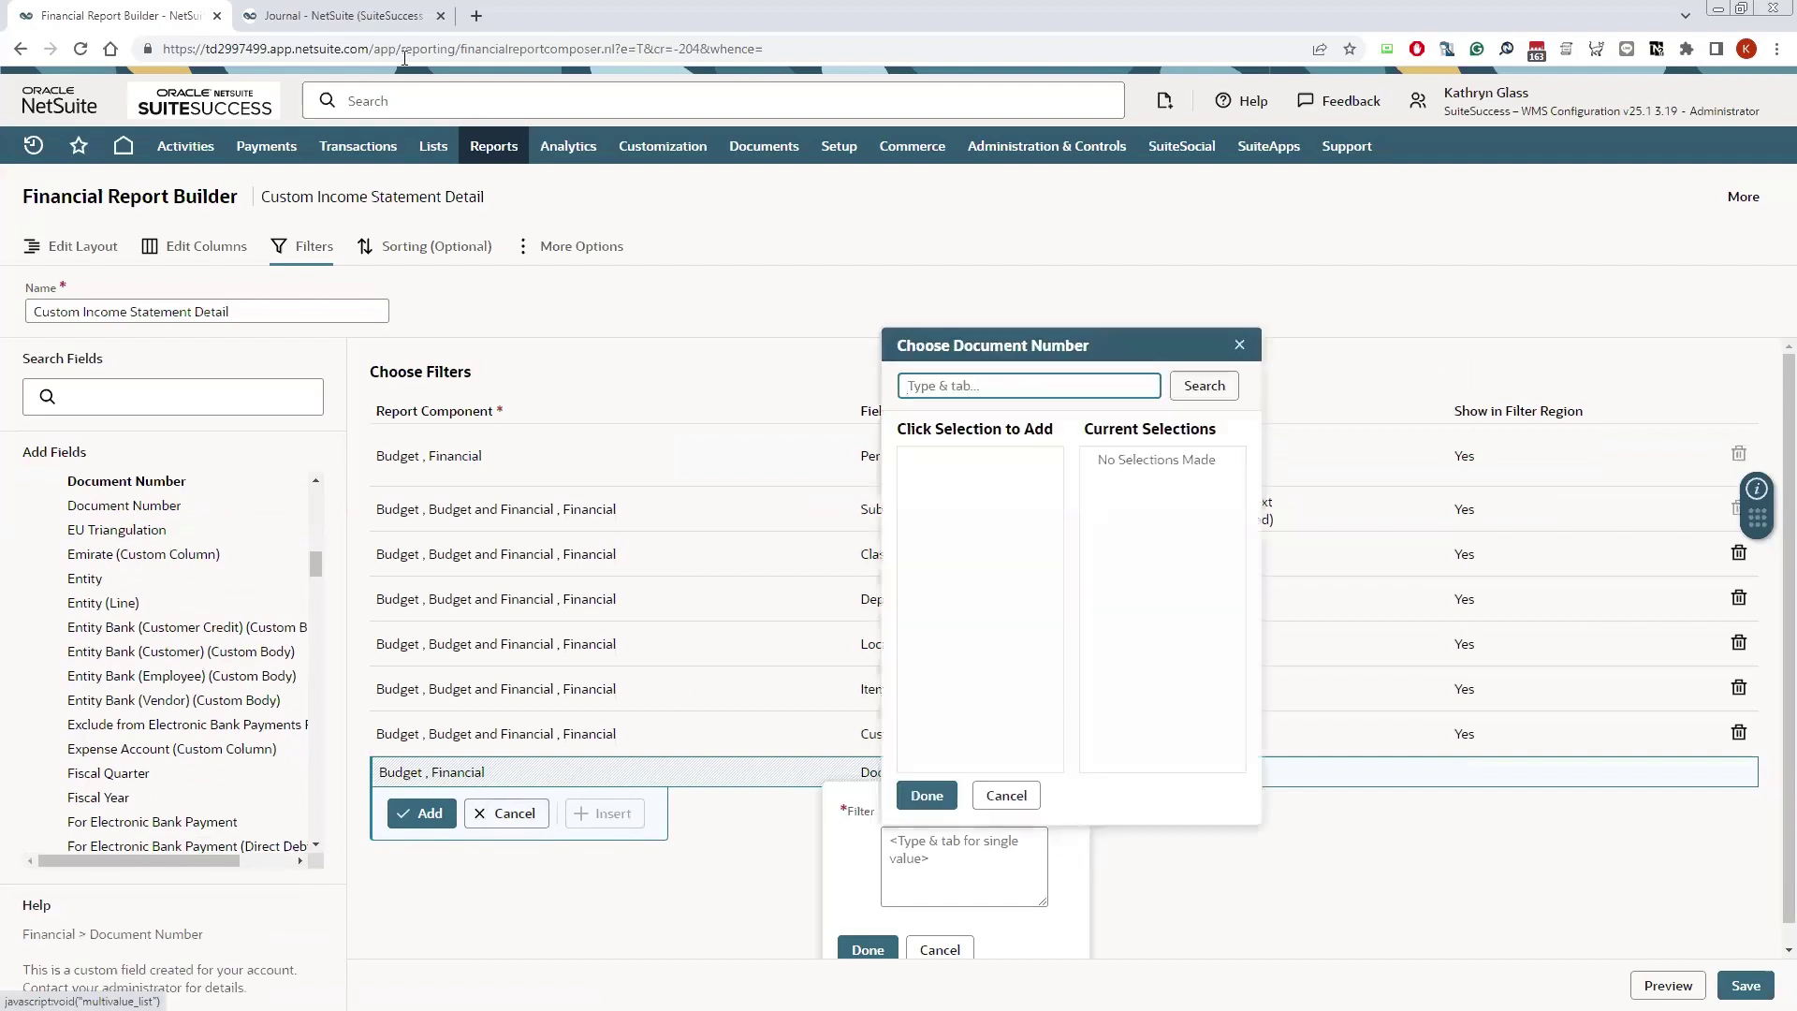
left_click(337, 16)
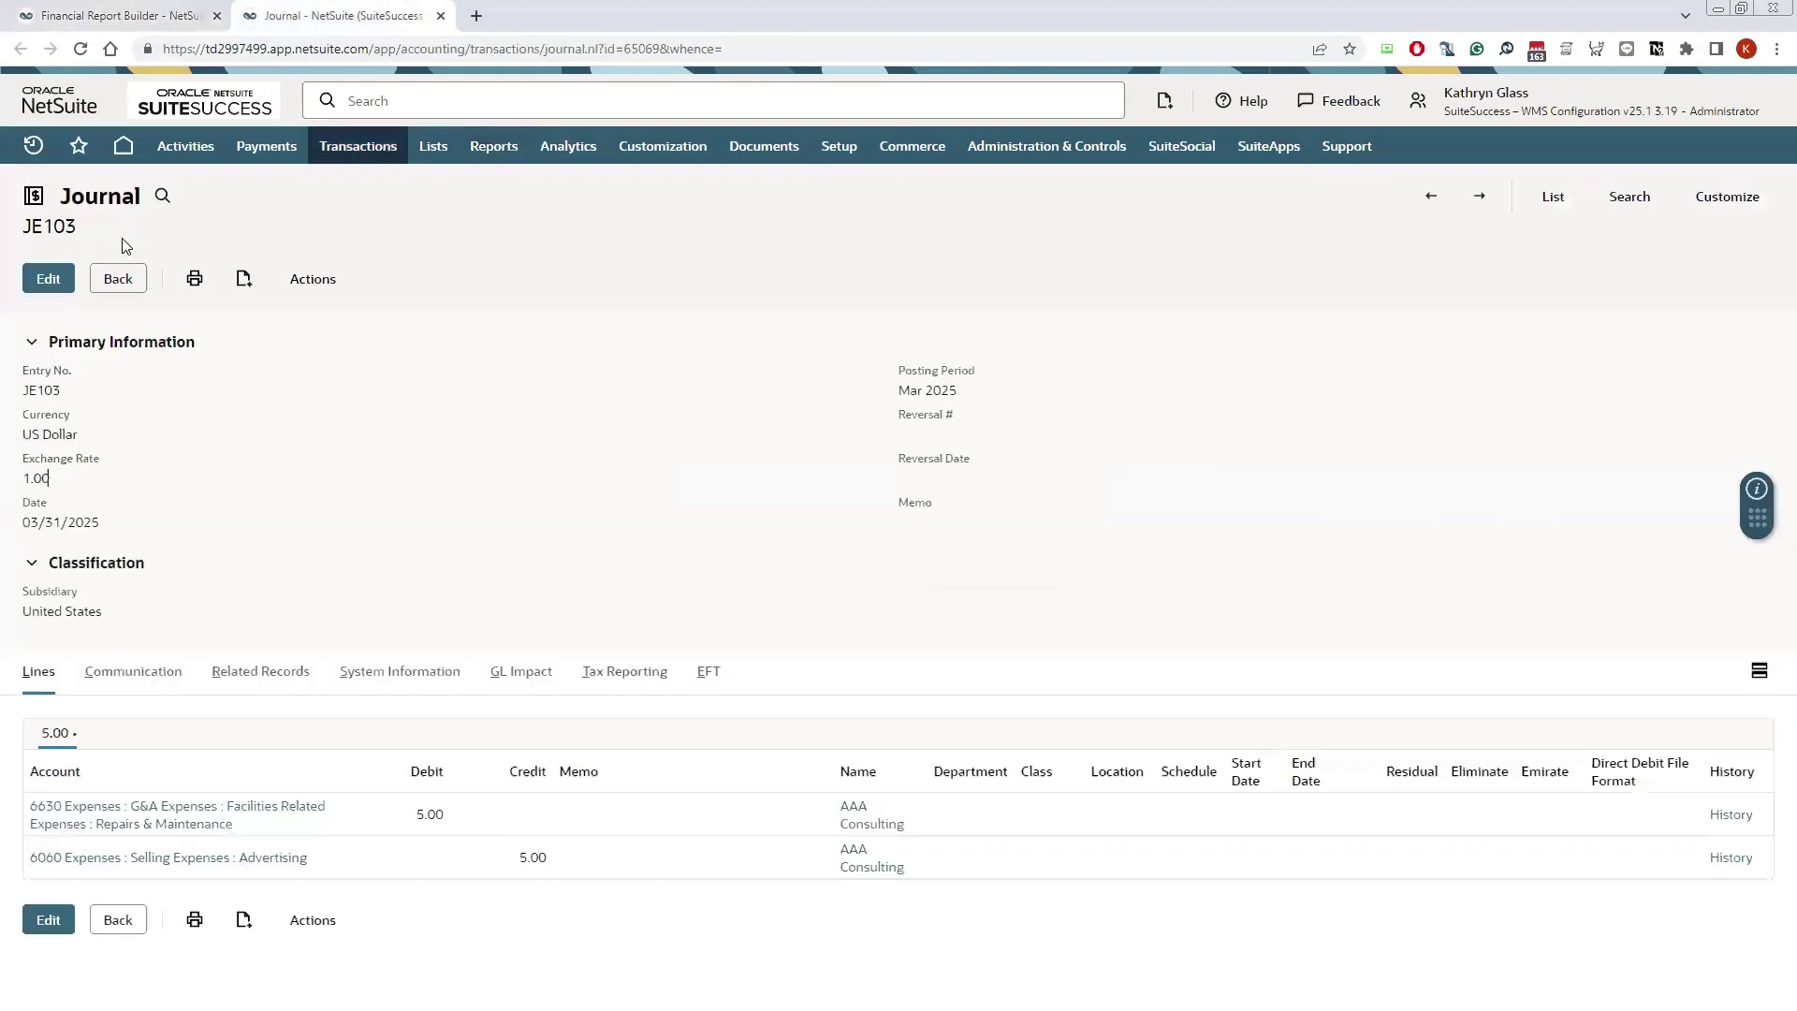
double_click(49, 225)
key("ctrl+c")
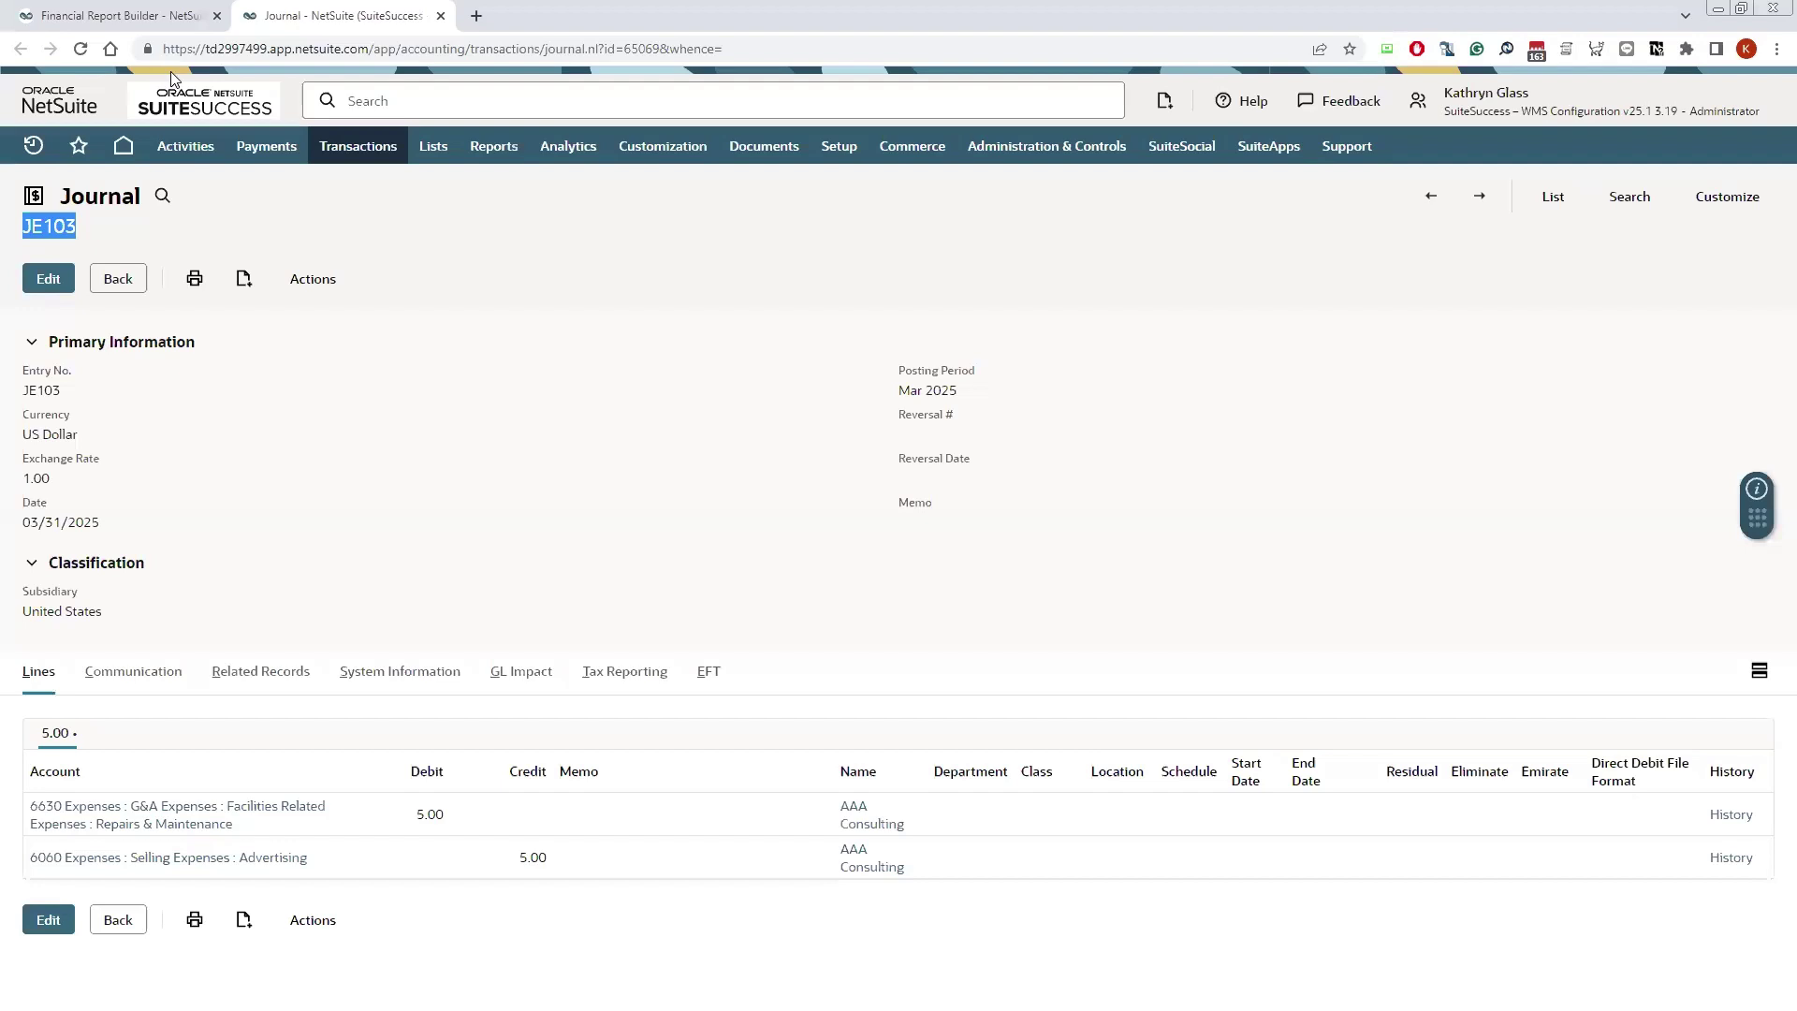
left_click(117, 13)
key("ctrl+v")
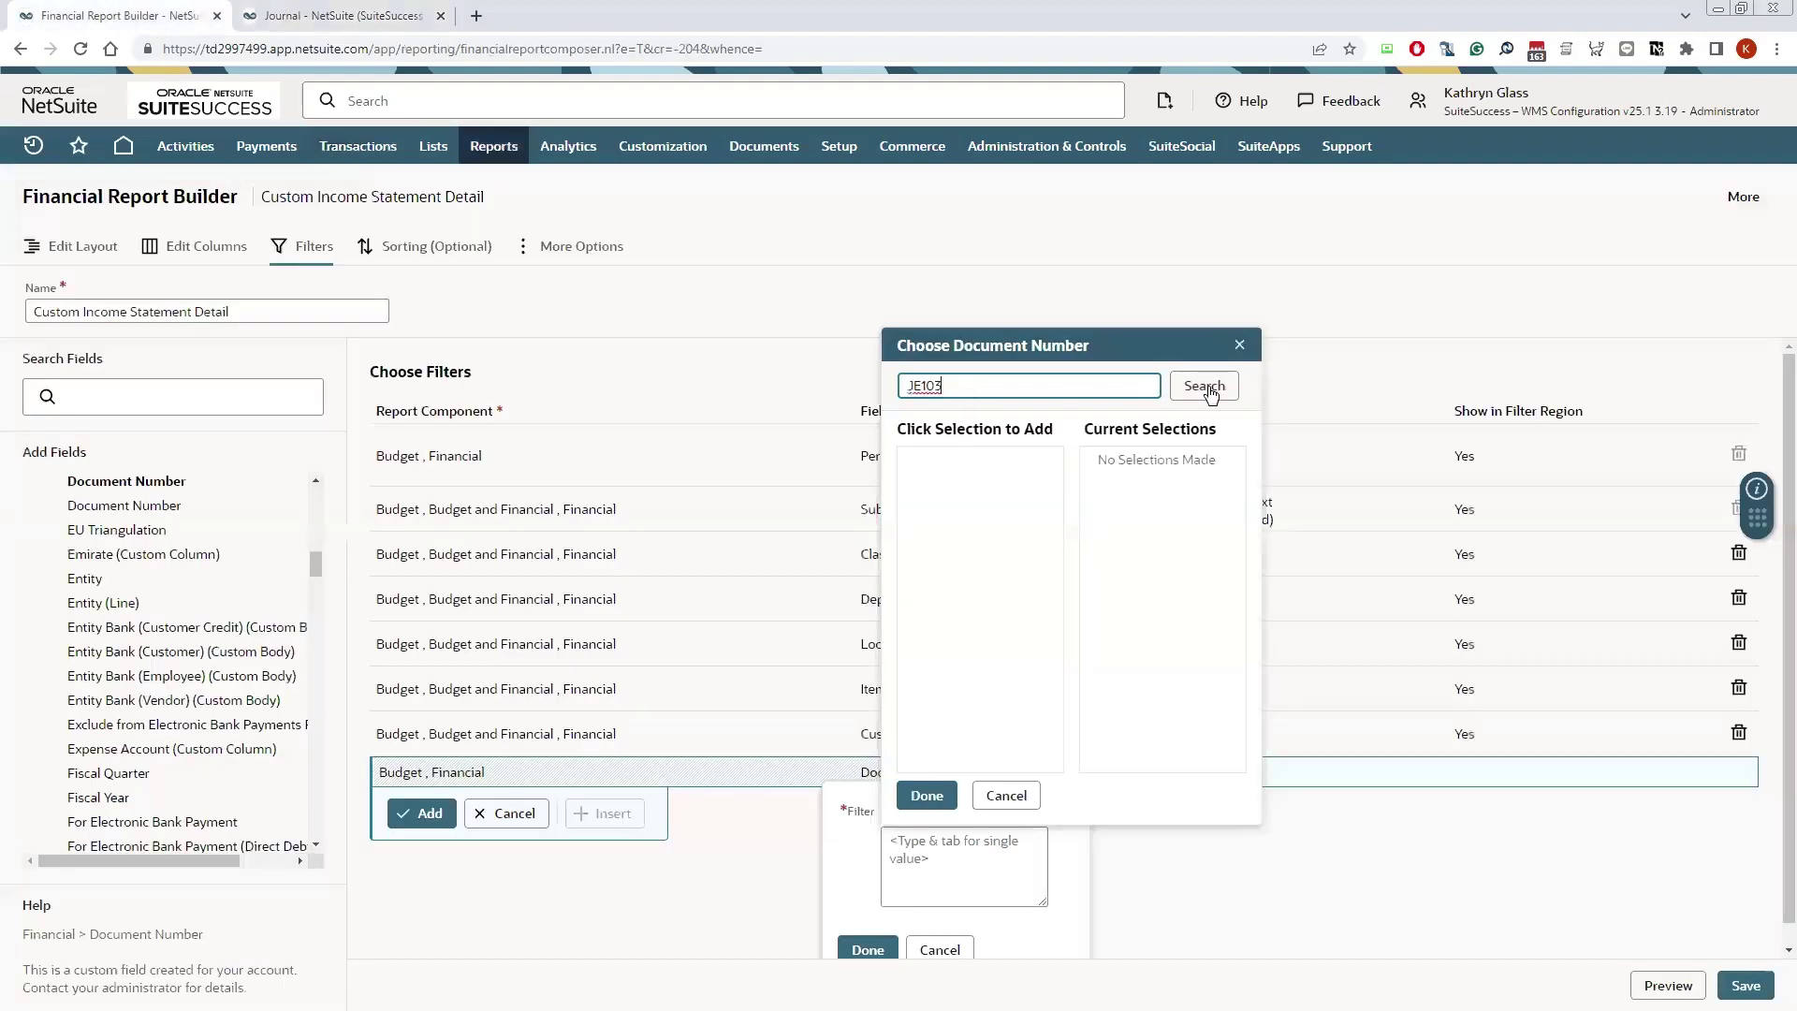
left_click(1205, 385)
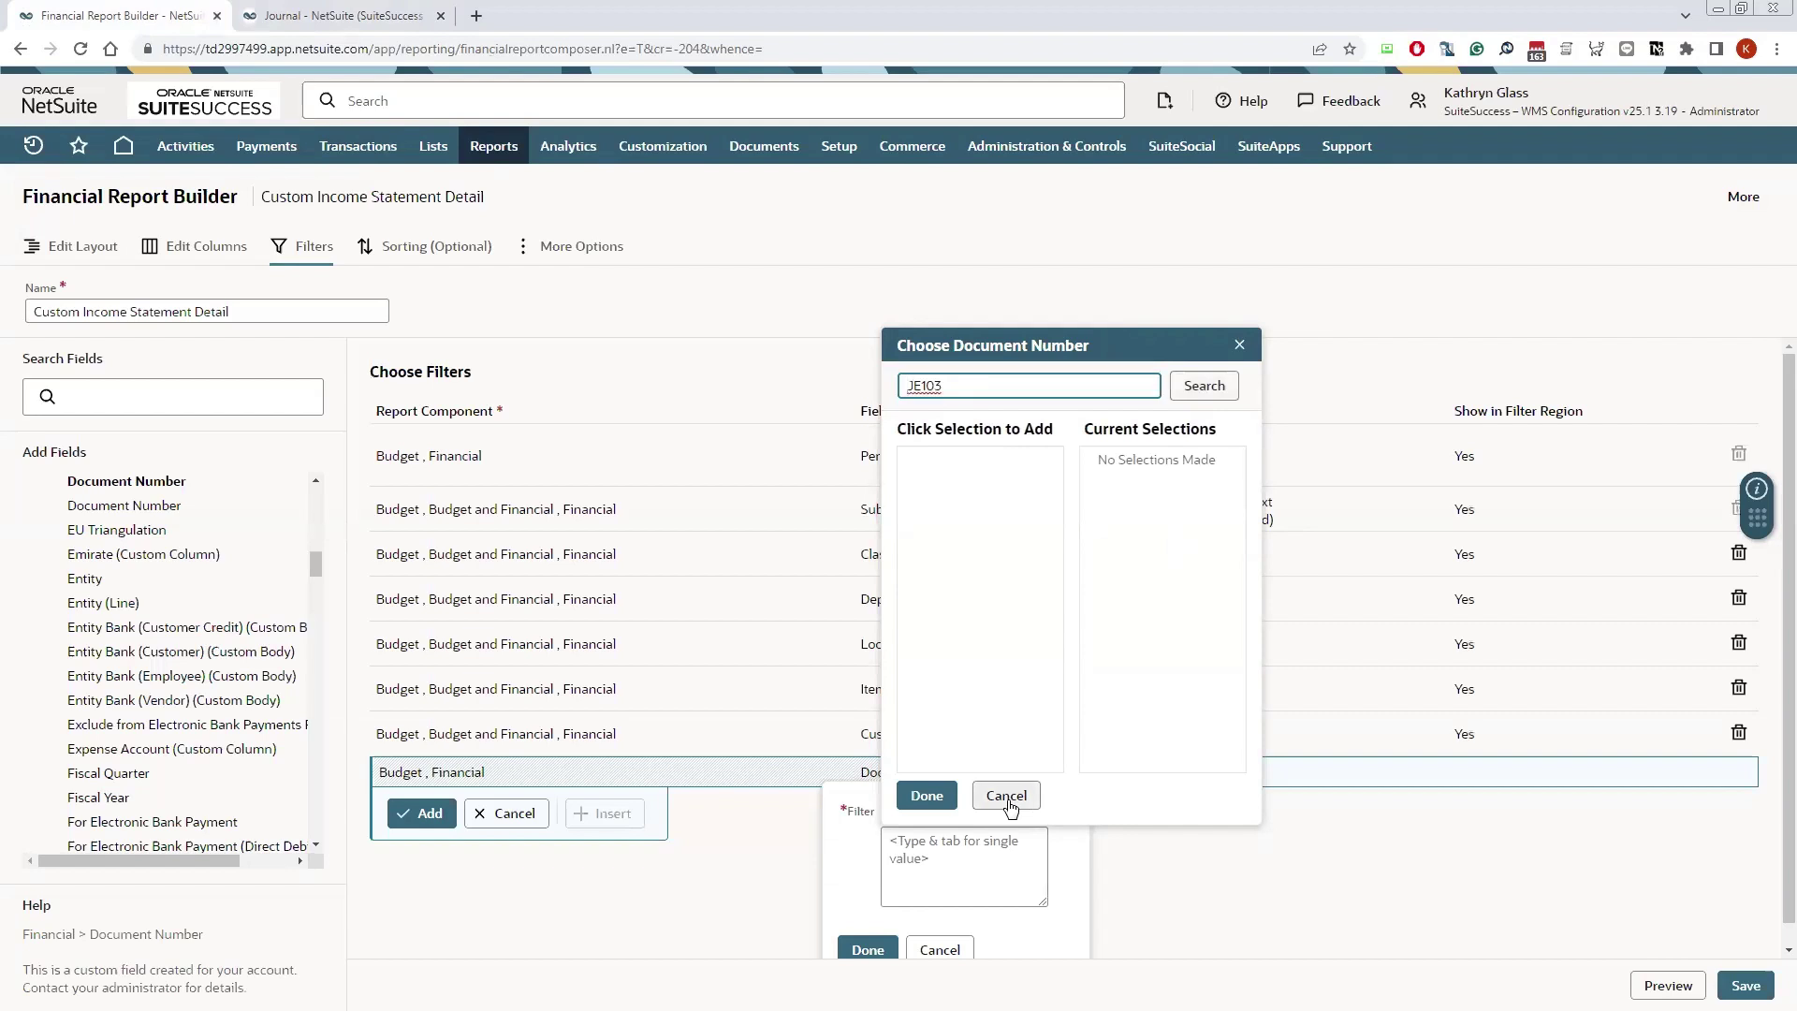
left_click(1006, 797)
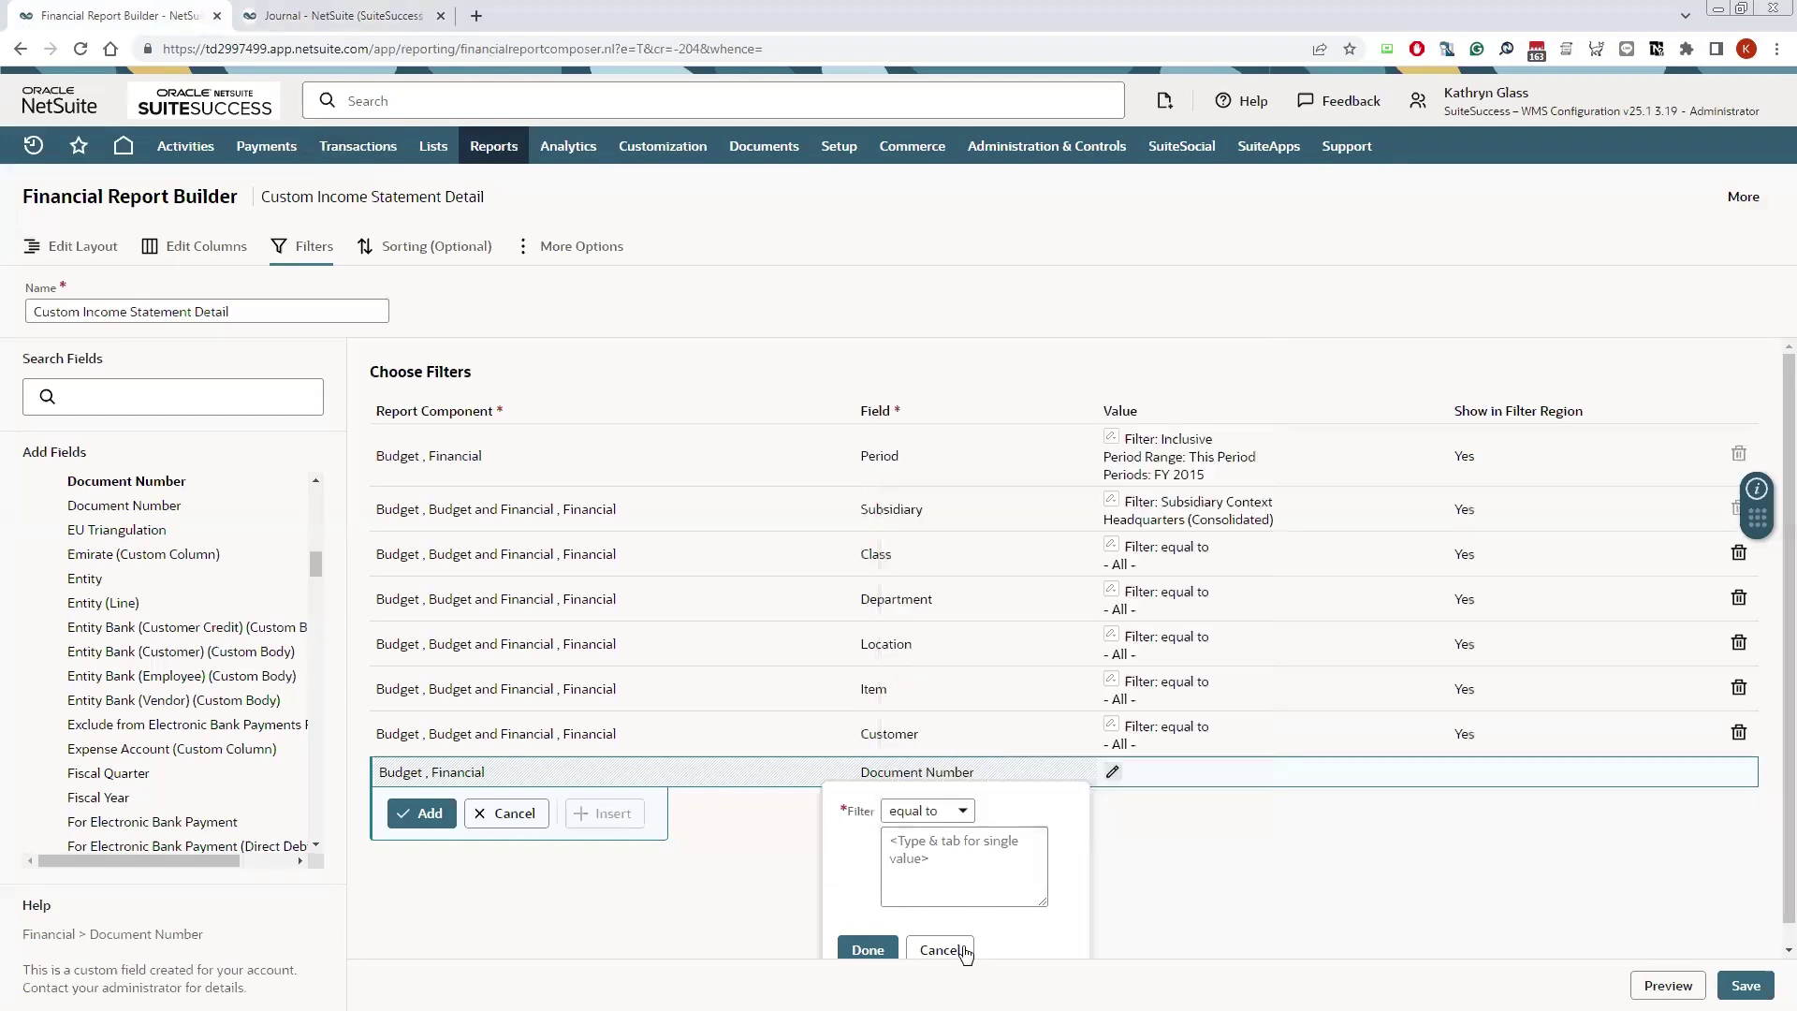
left_click(964, 951)
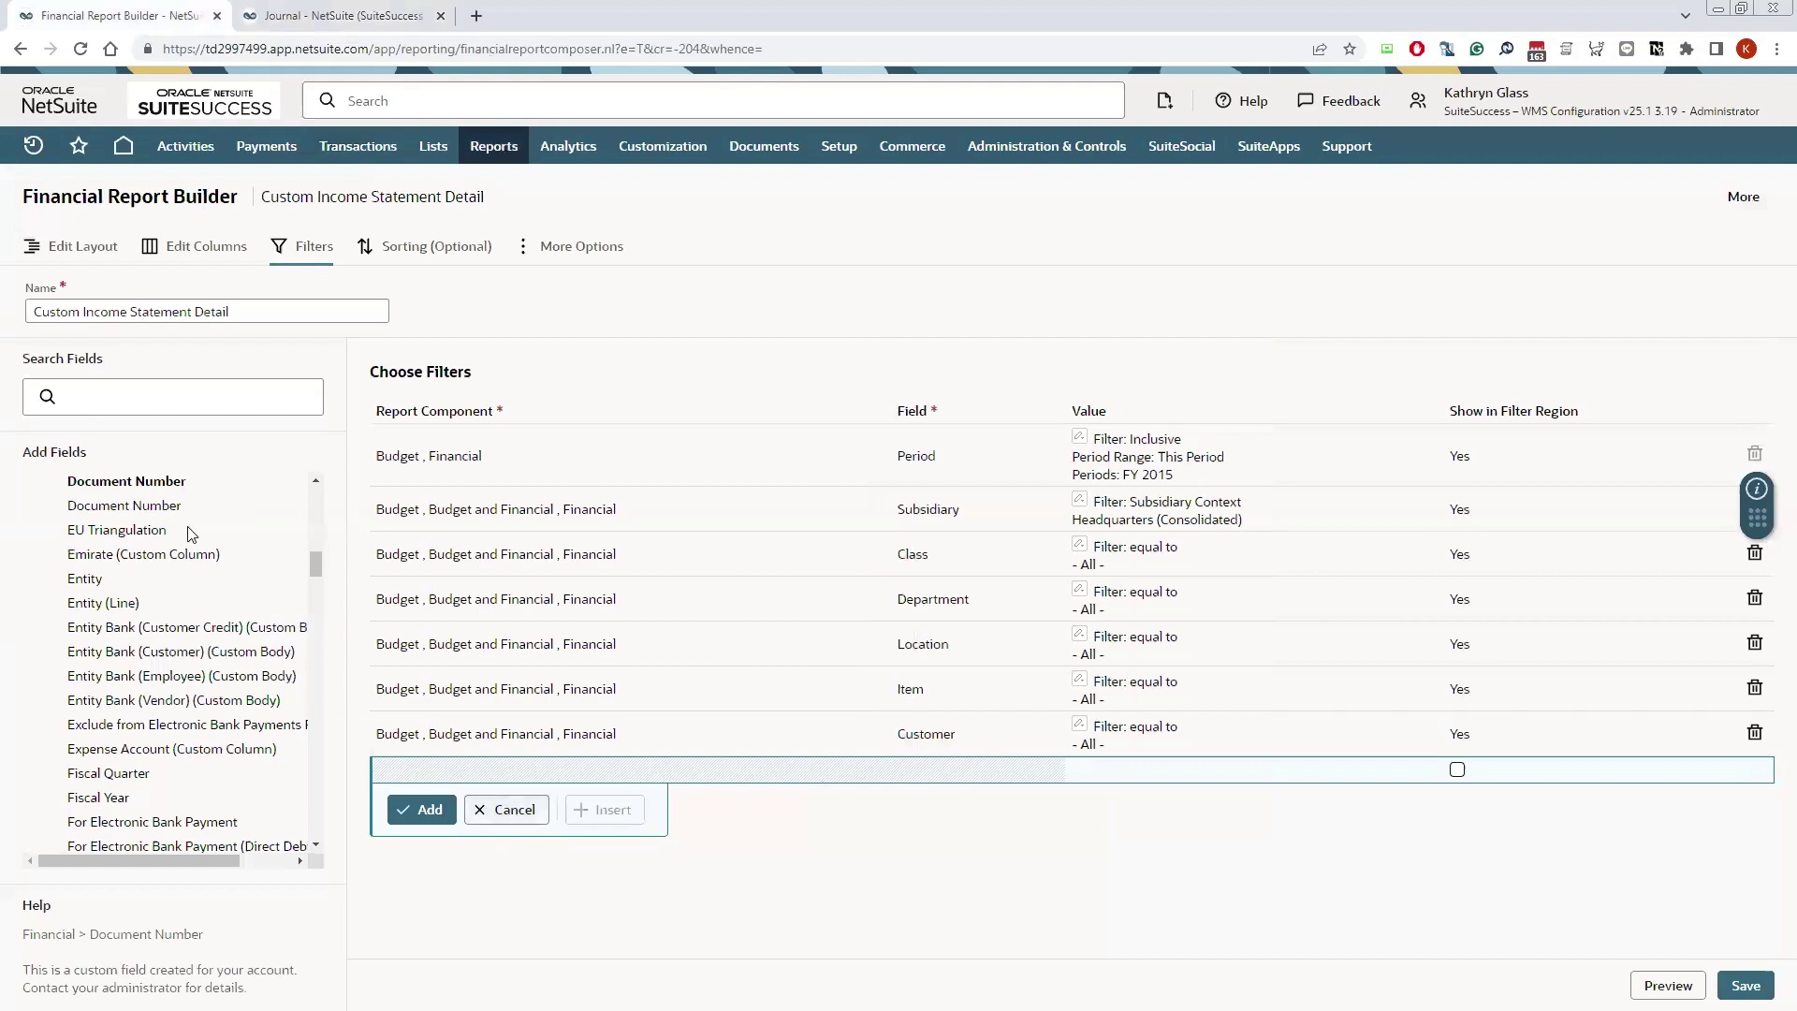
Step: Add a filter on the standard Financial Document Number field with the condition equal to JE103
left_click(134, 511)
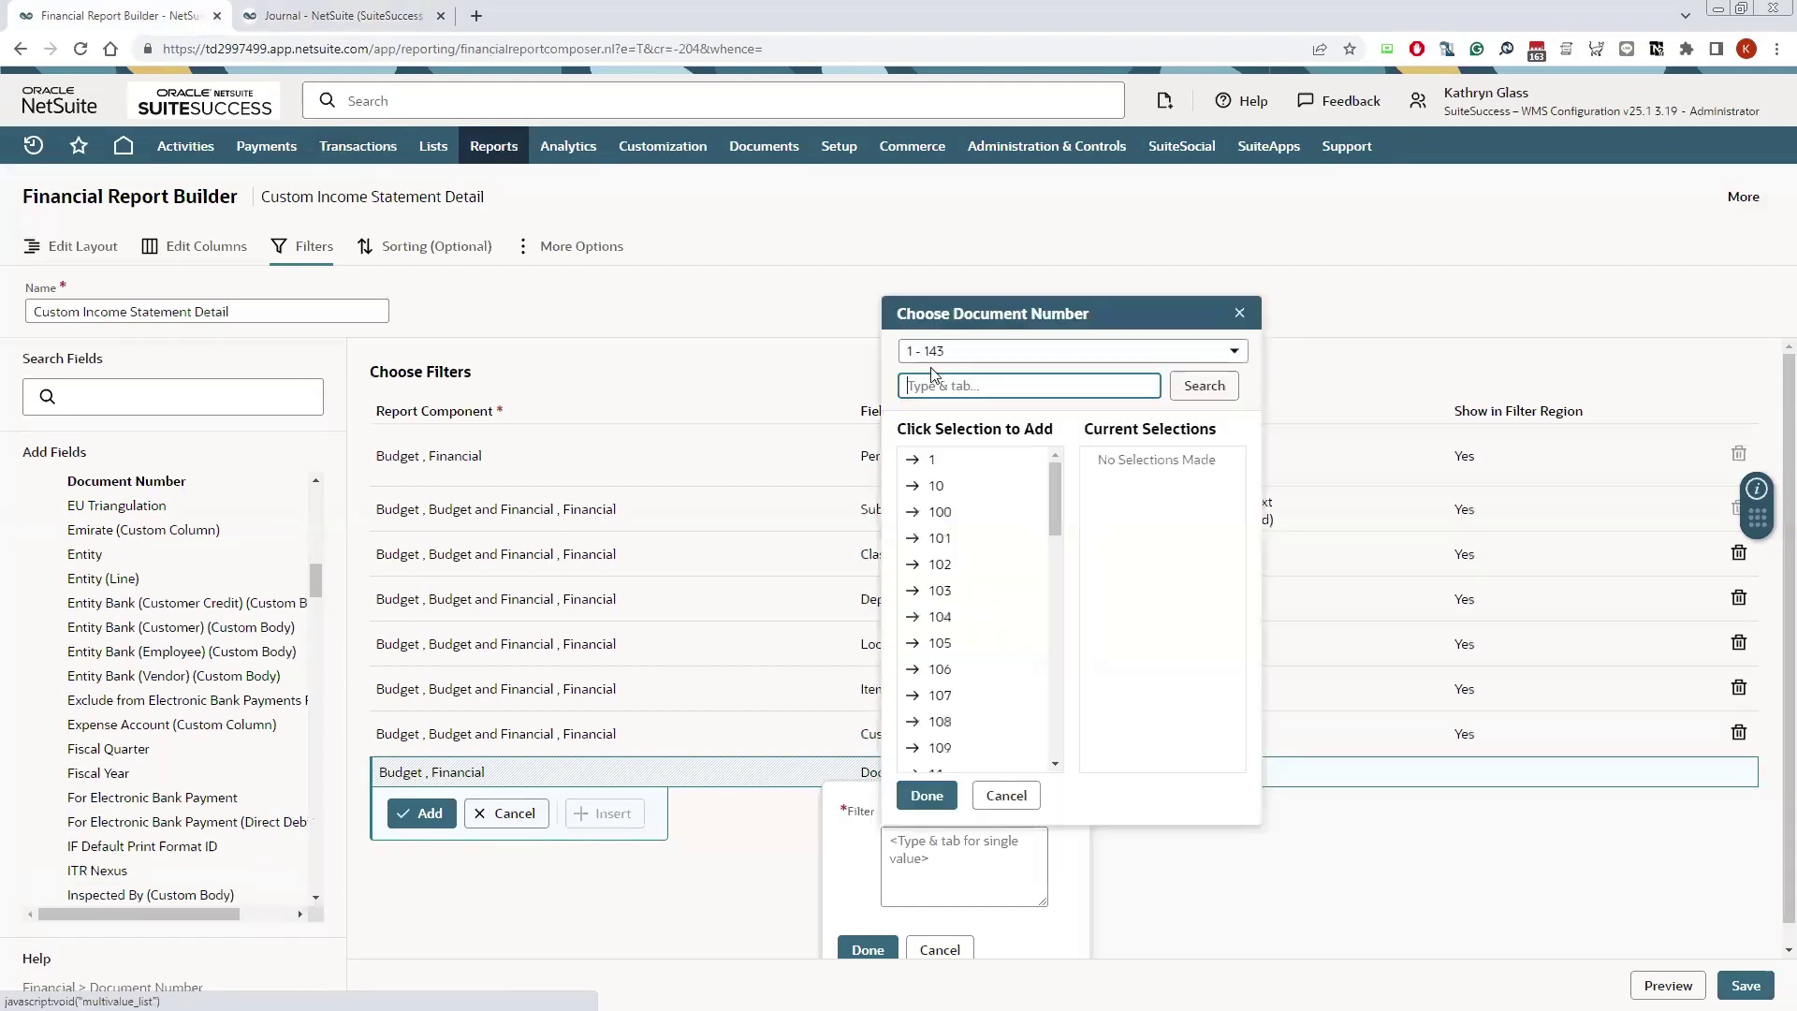
left_click(936, 384)
type("JE103")
left_click(1207, 398)
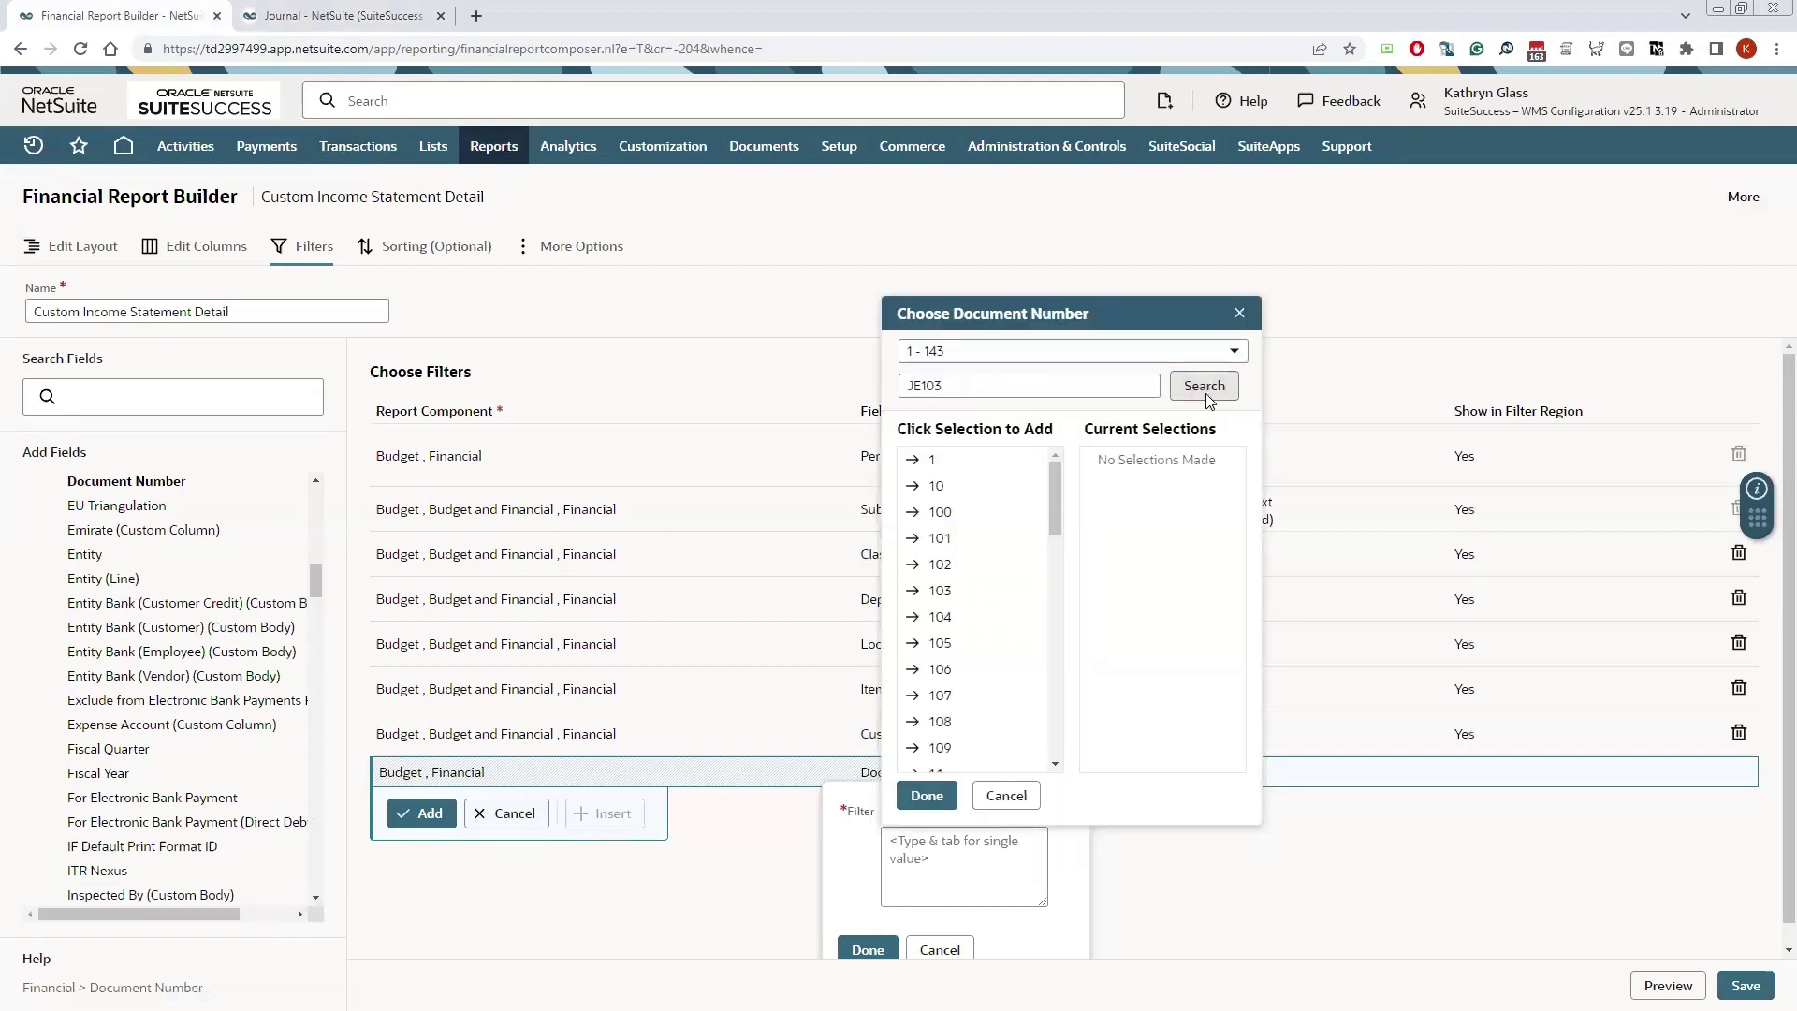
left_click(945, 429)
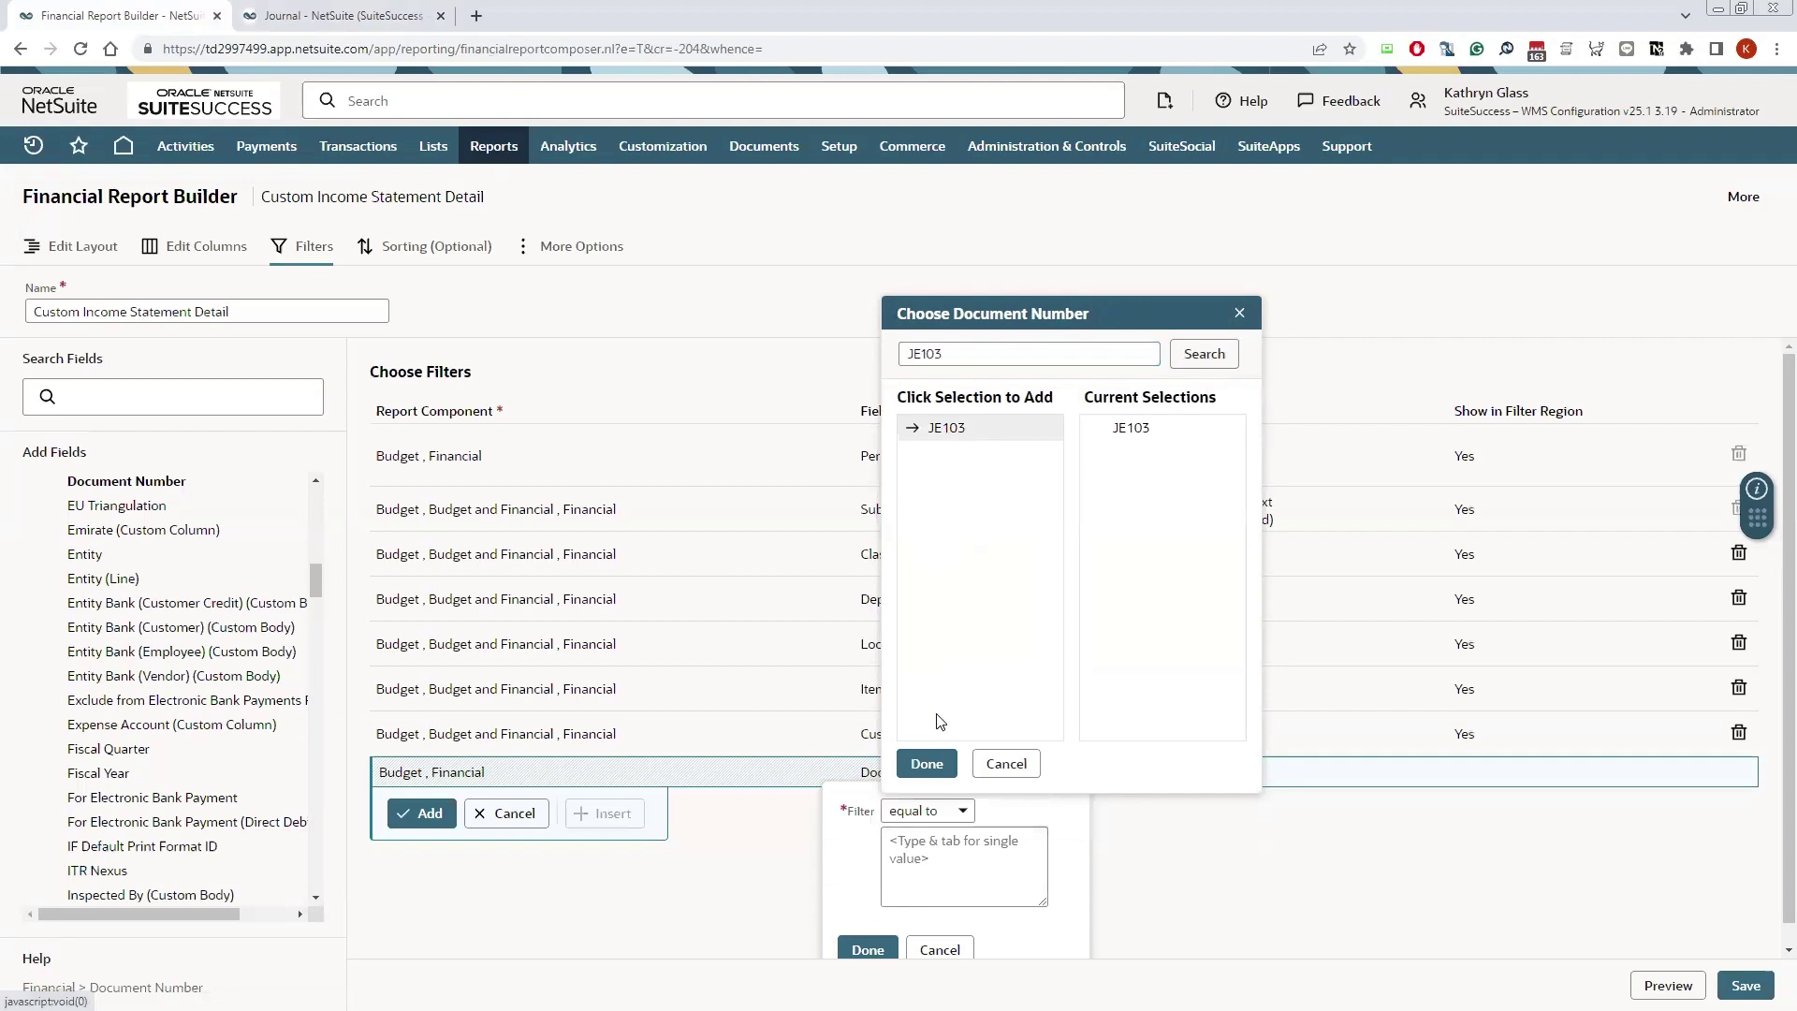
left_click(932, 764)
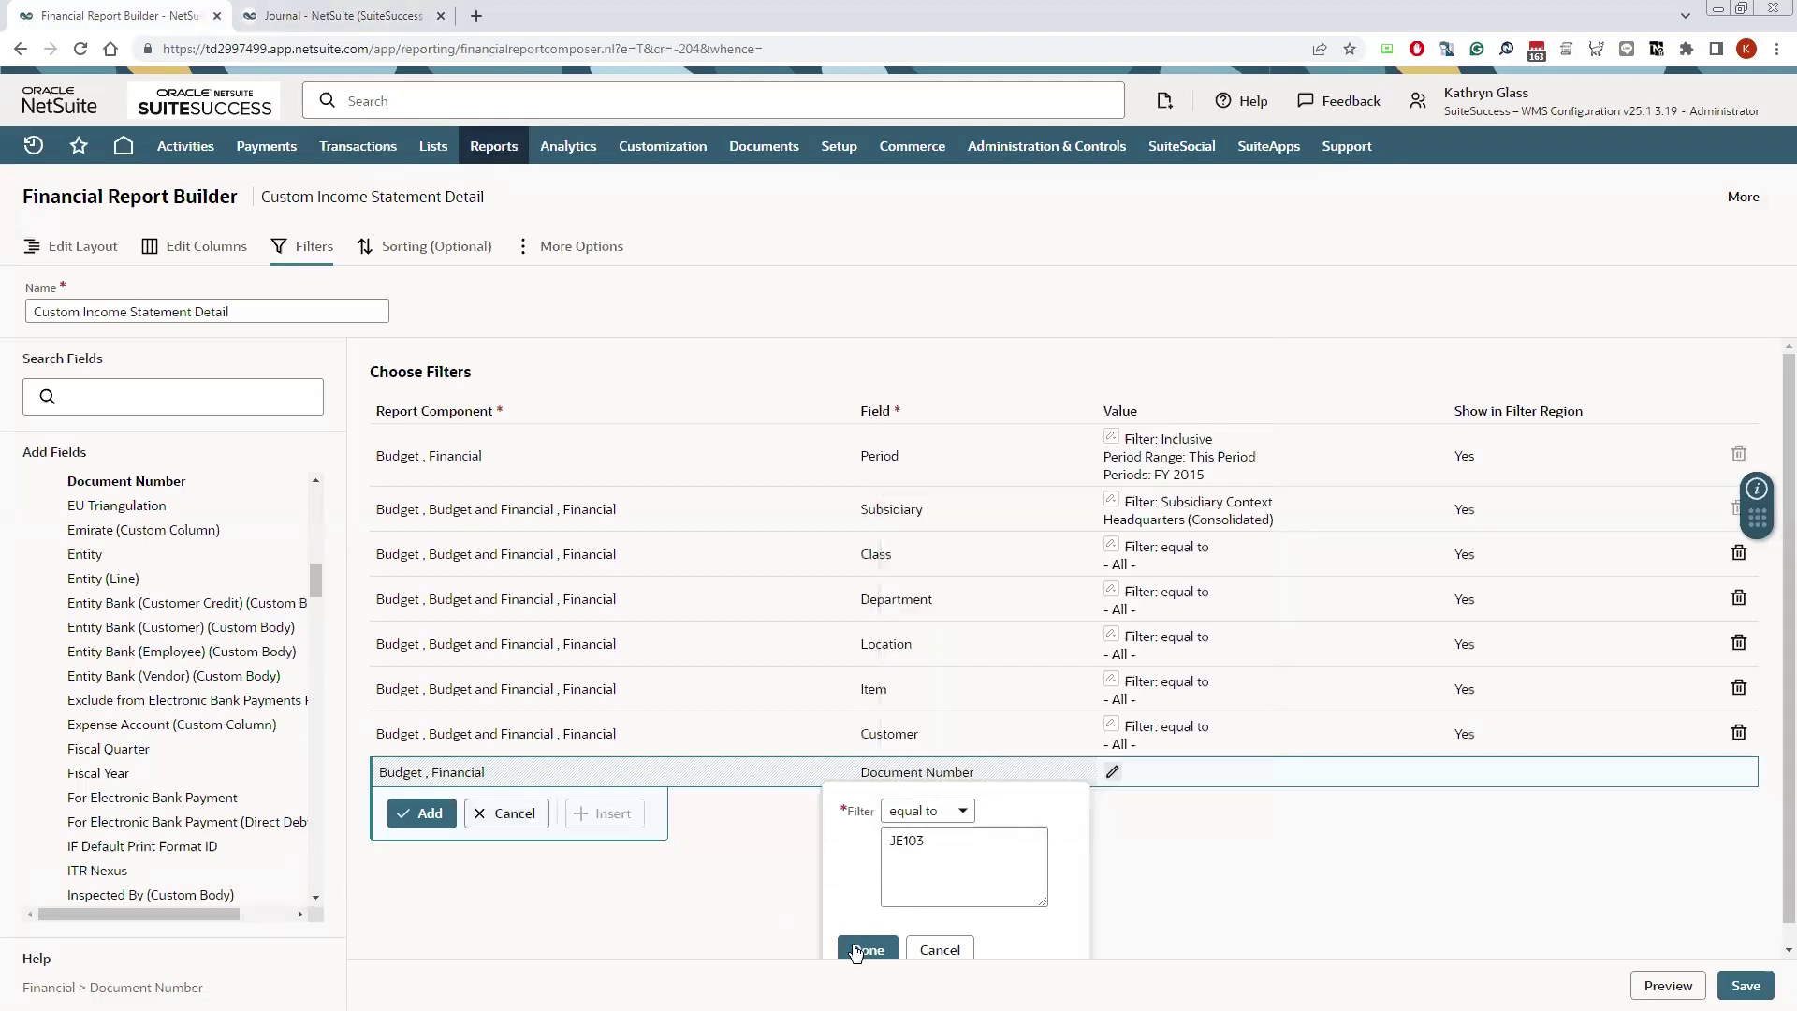
left_click(867, 949)
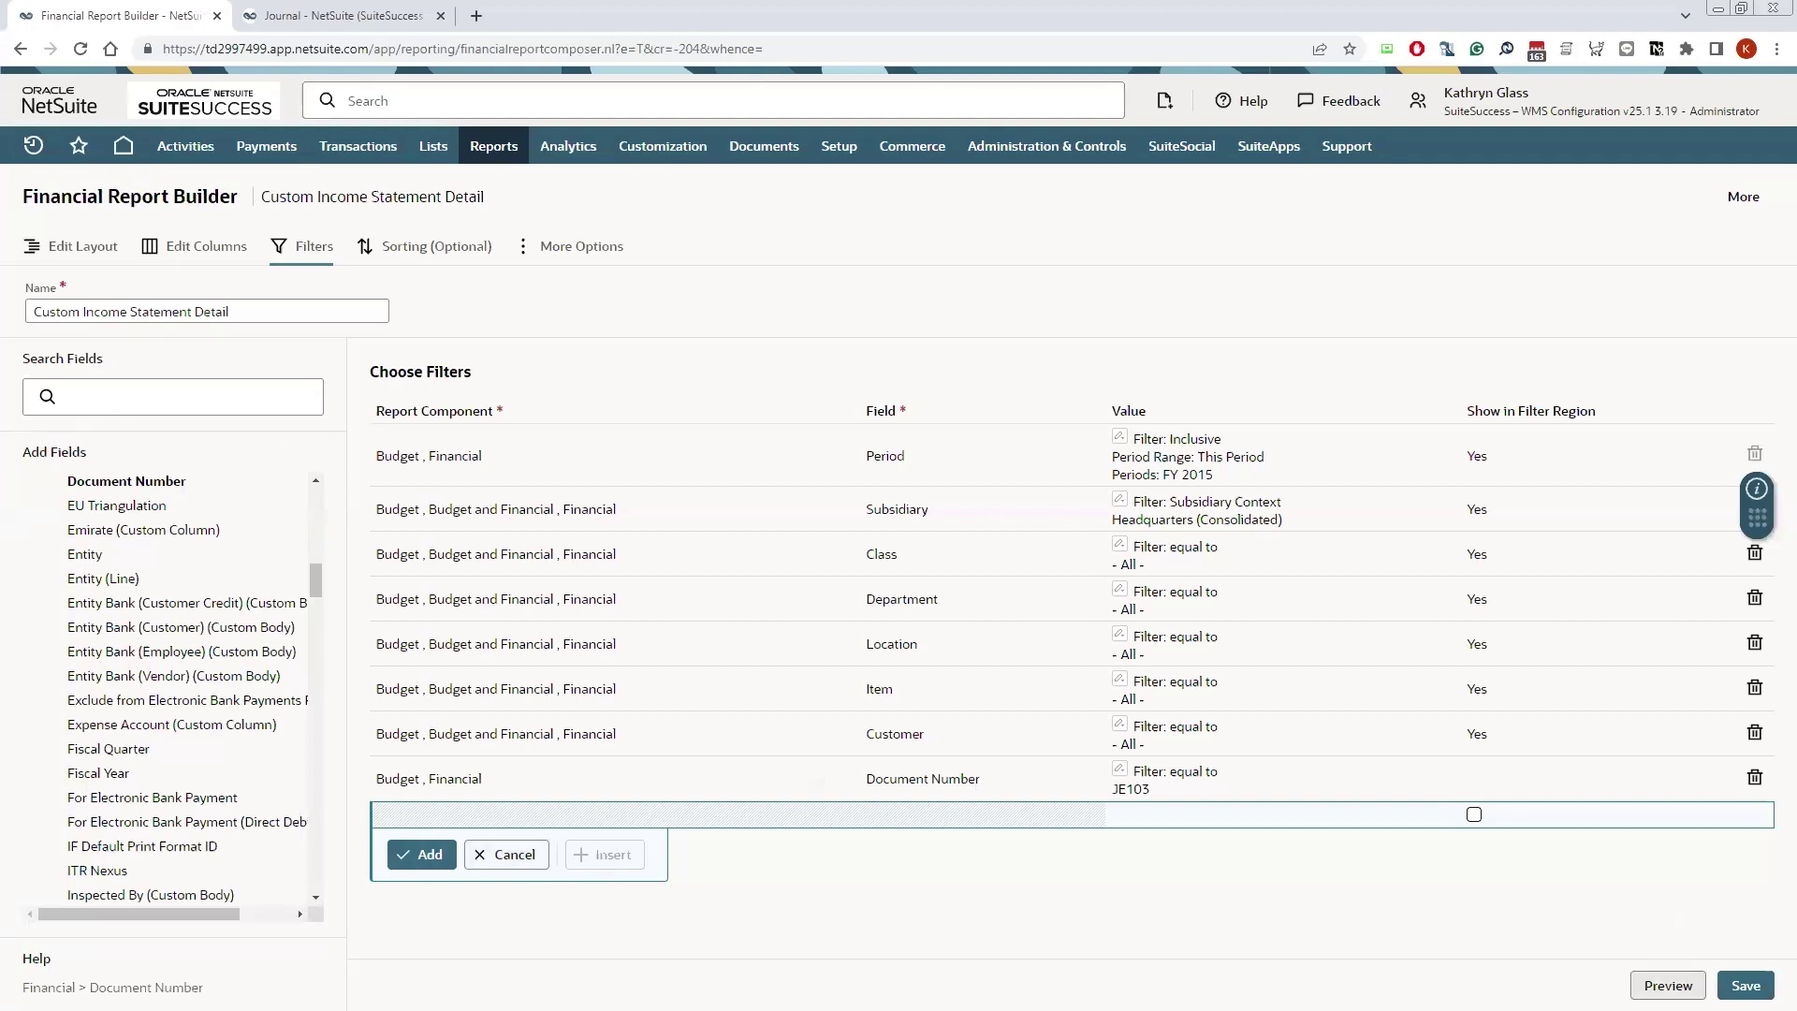
Step: Preview the filtered income statement detail and compare its Name column with the names on journal JE103's lines
left_click(1667, 984)
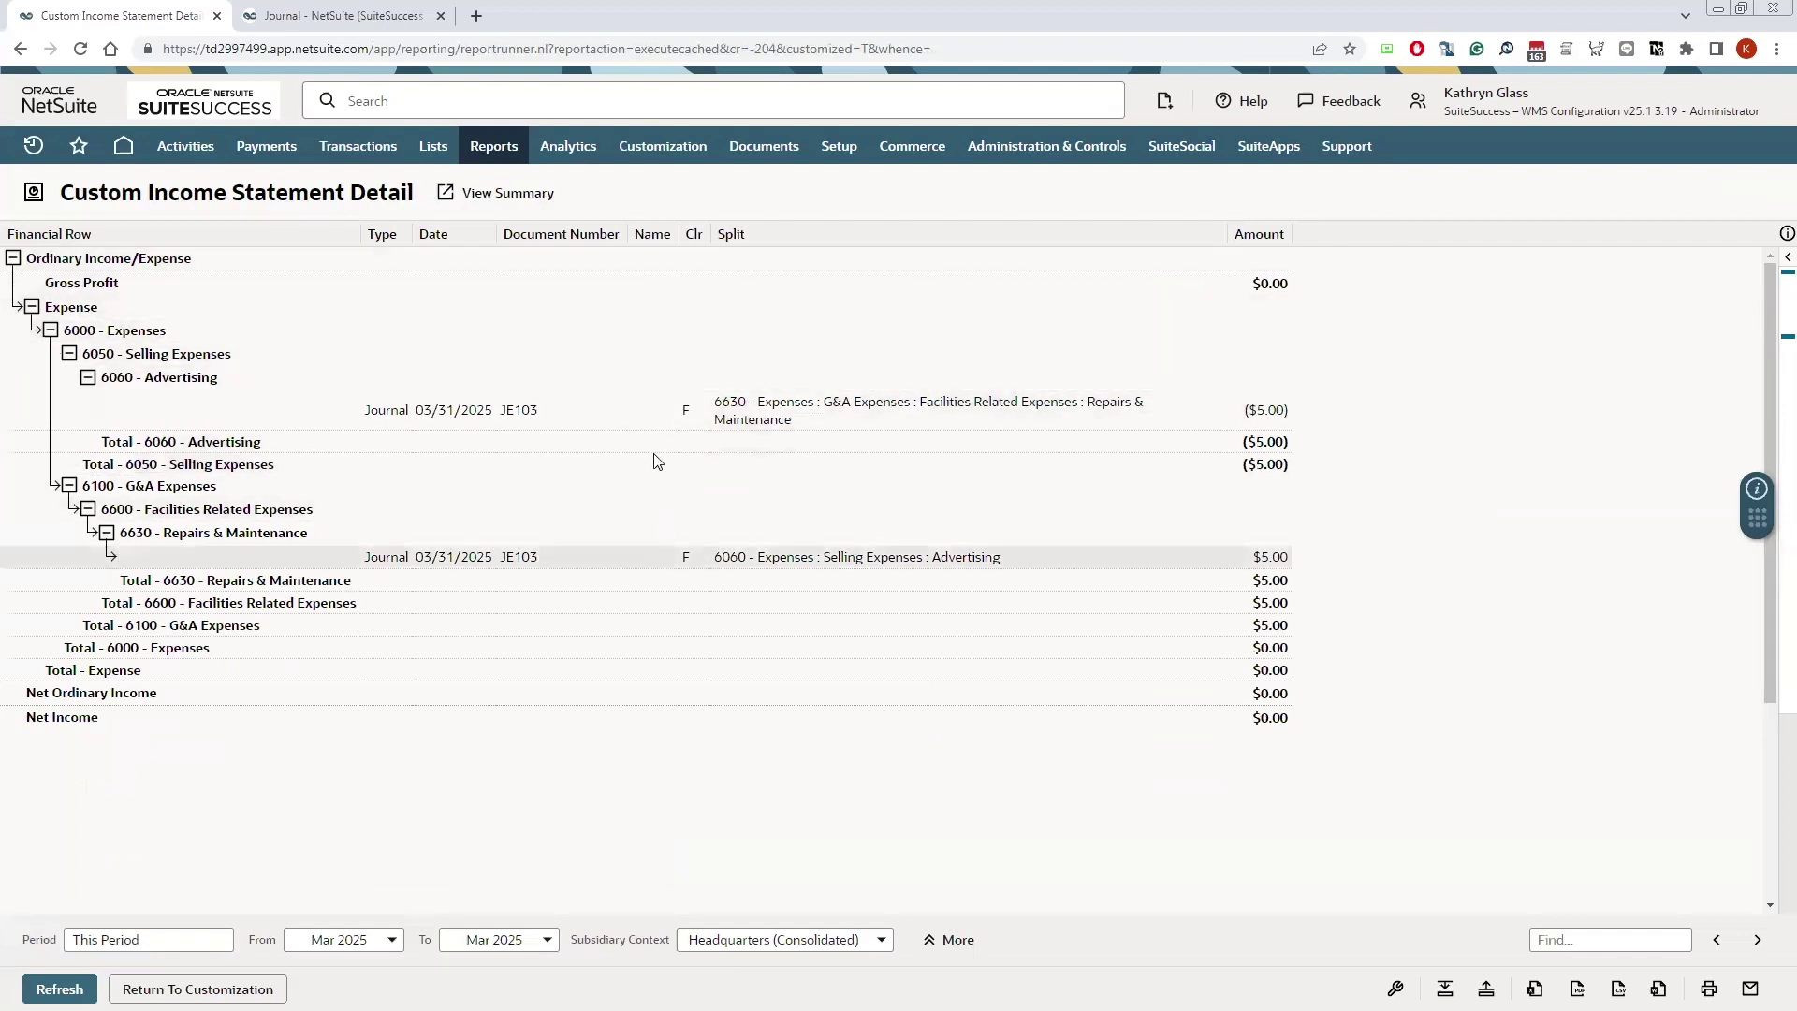
left_click(372, 13)
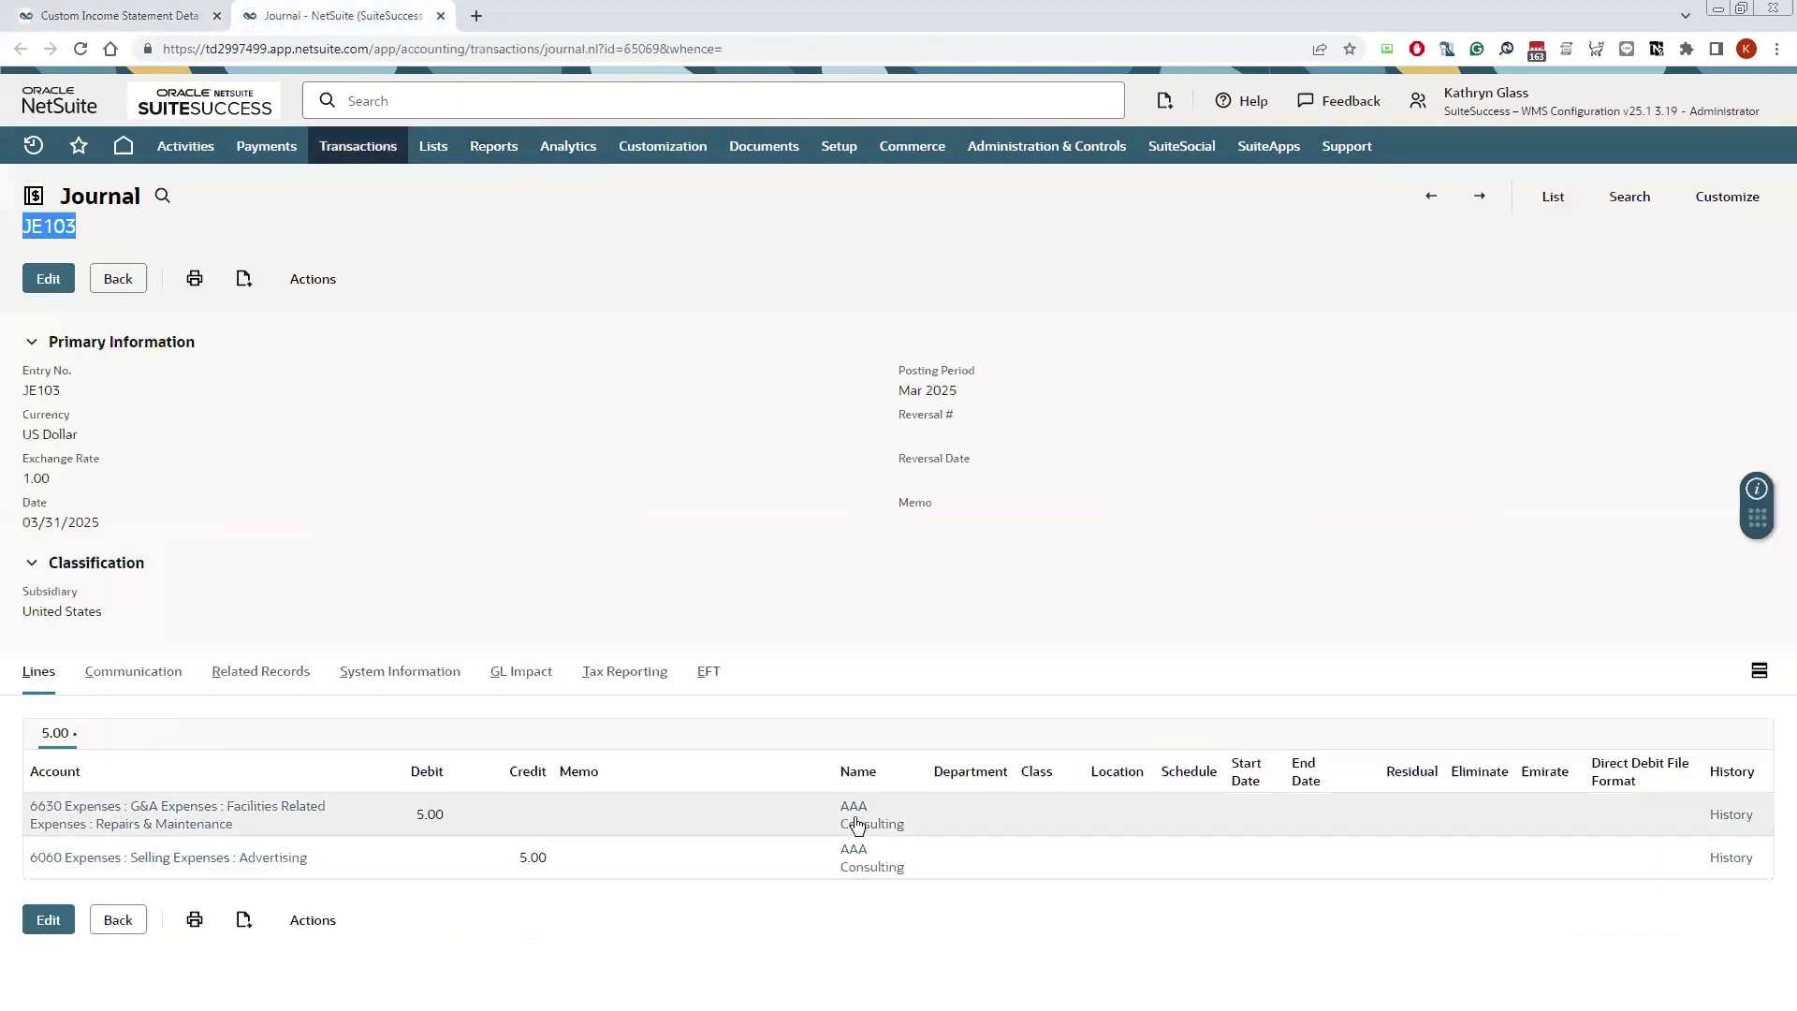
left_click(154, 11)
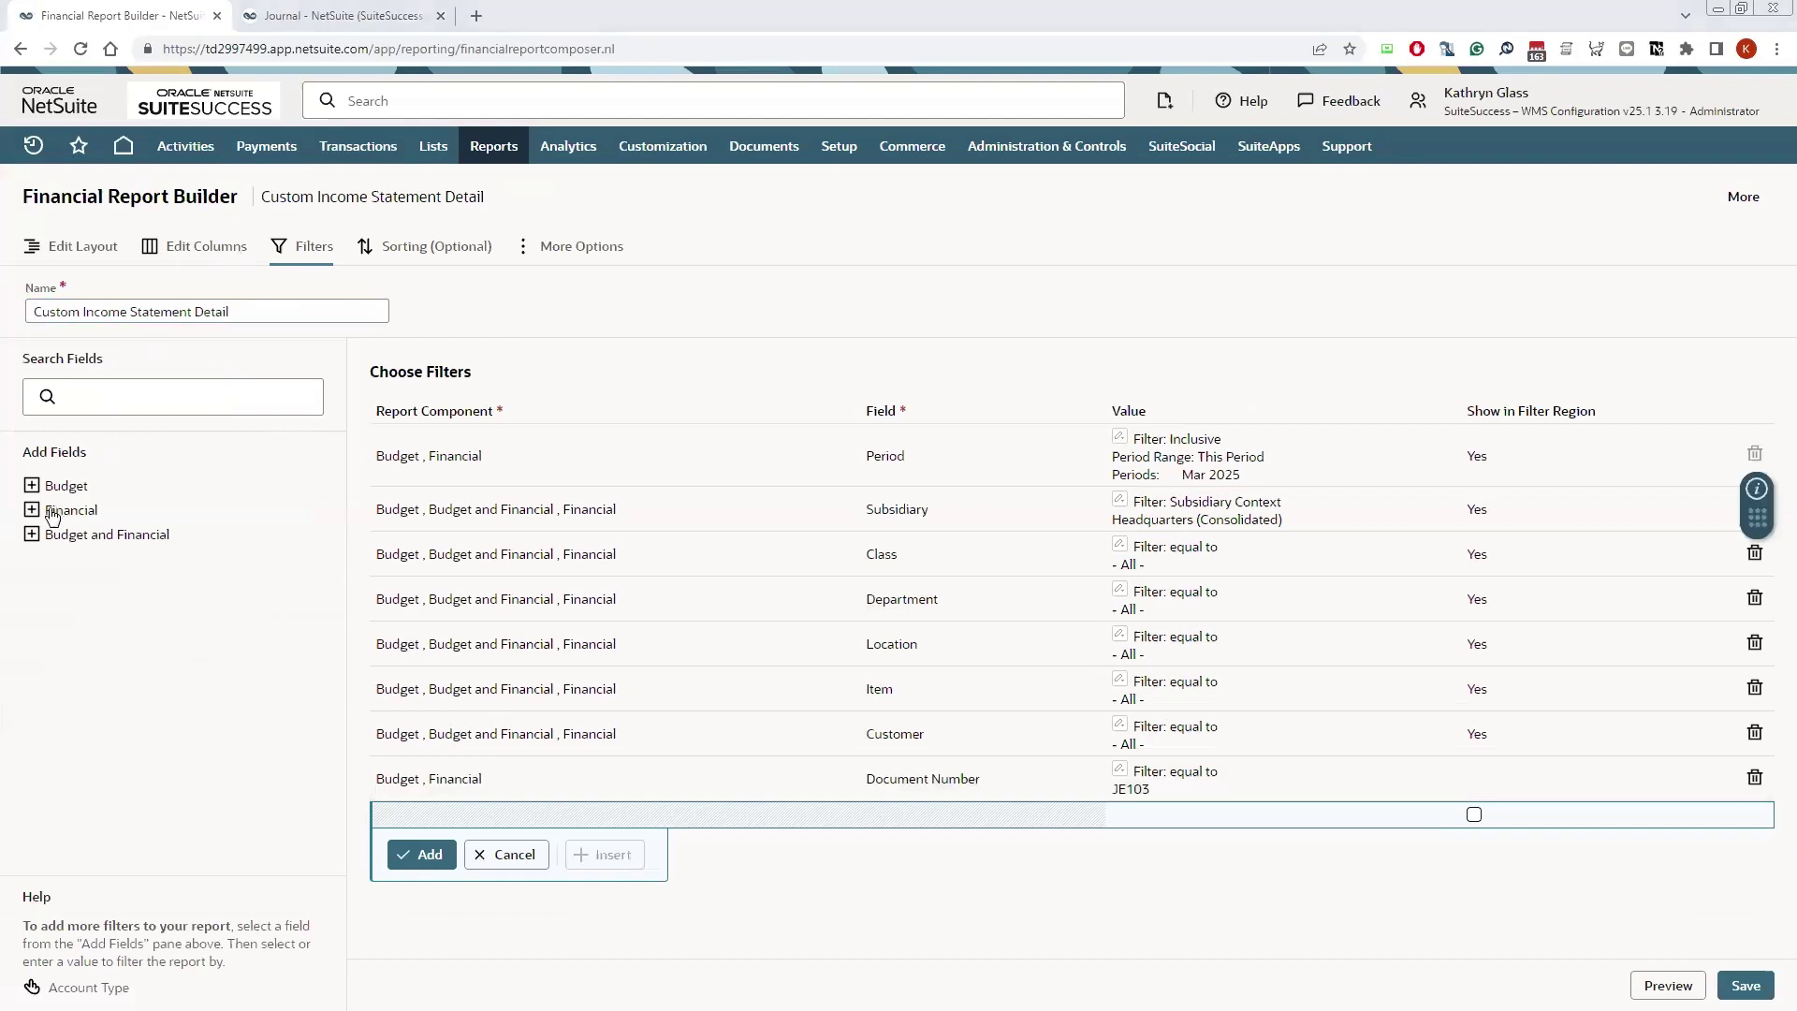
left_click(32, 511)
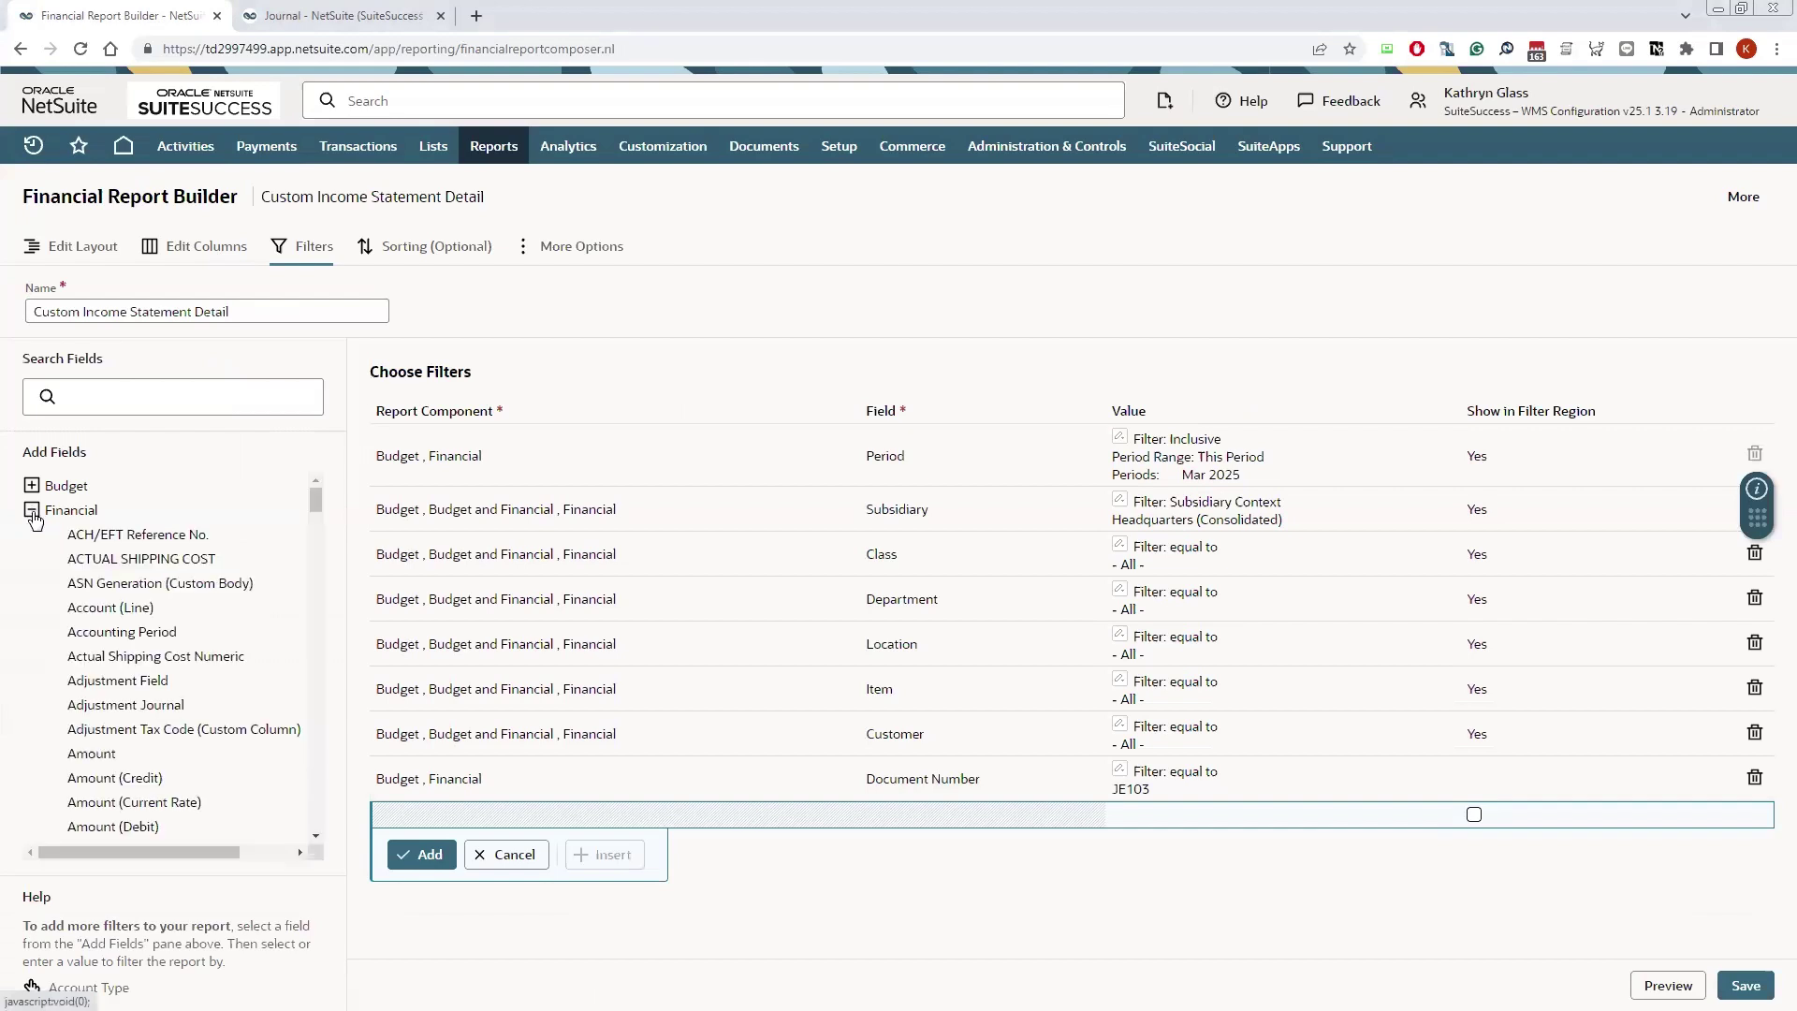
scroll(210, 703, "down", 20)
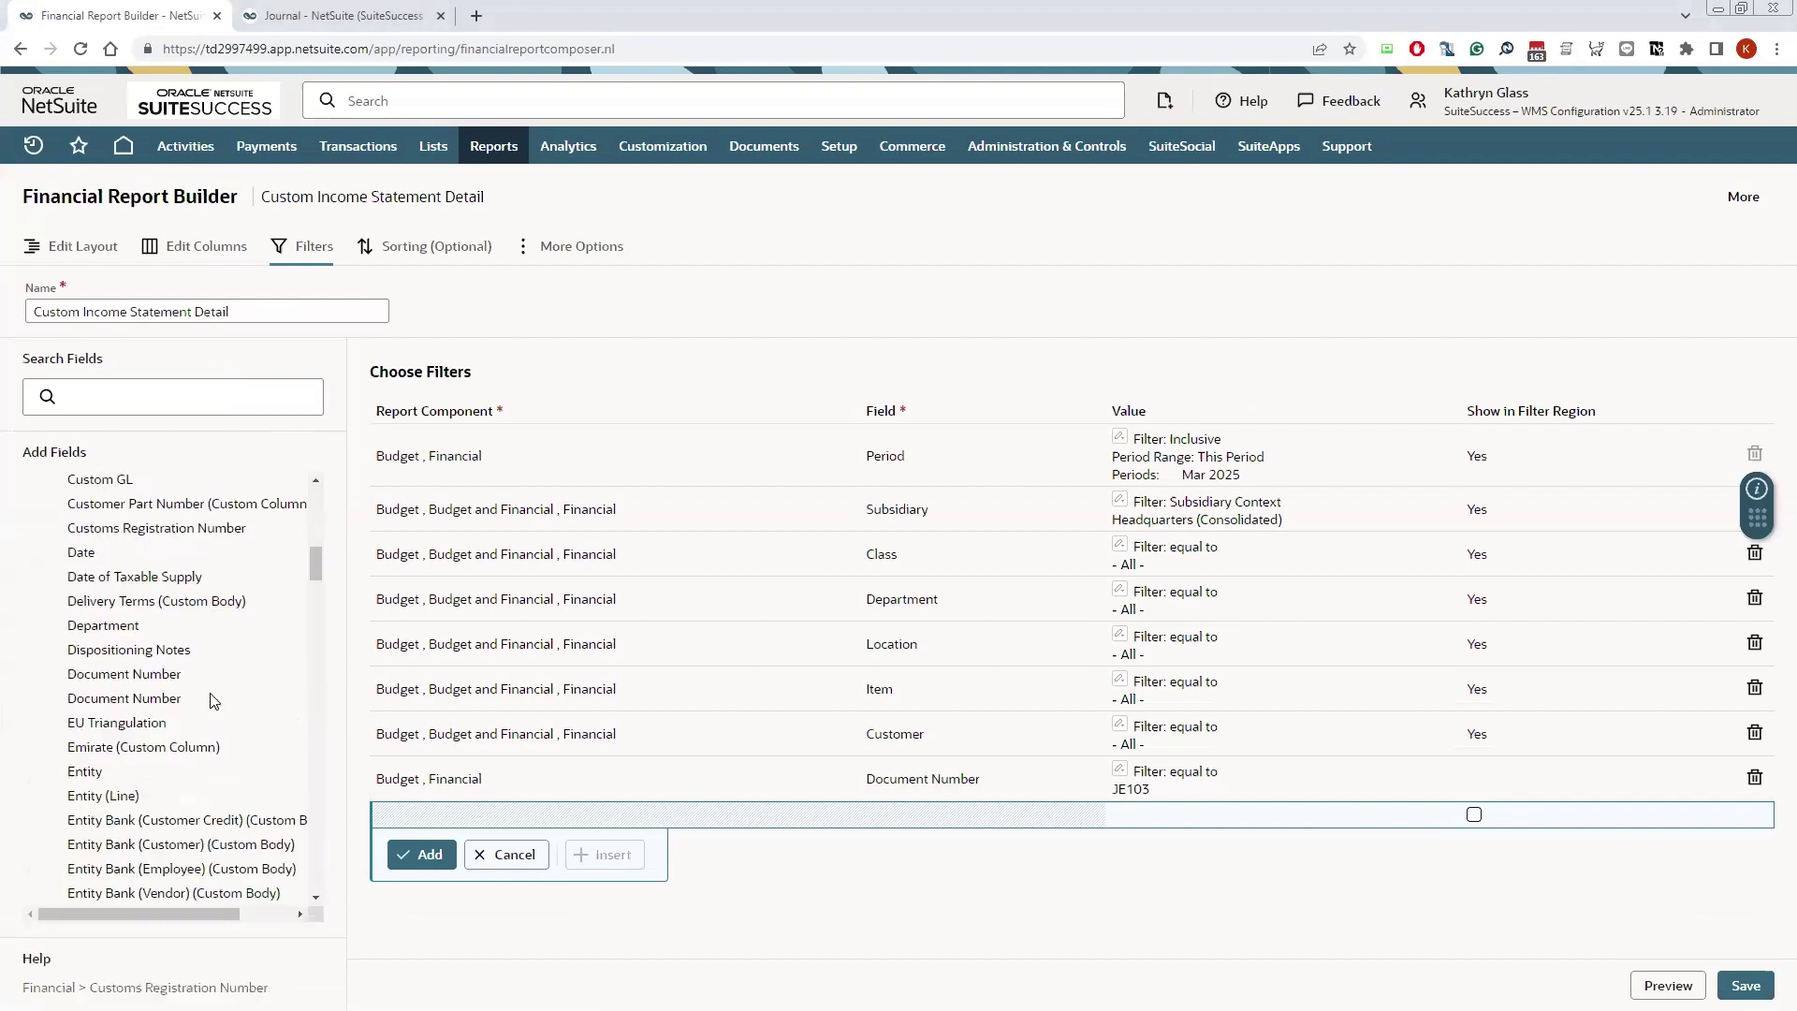
scroll(210, 708, "down", 15)
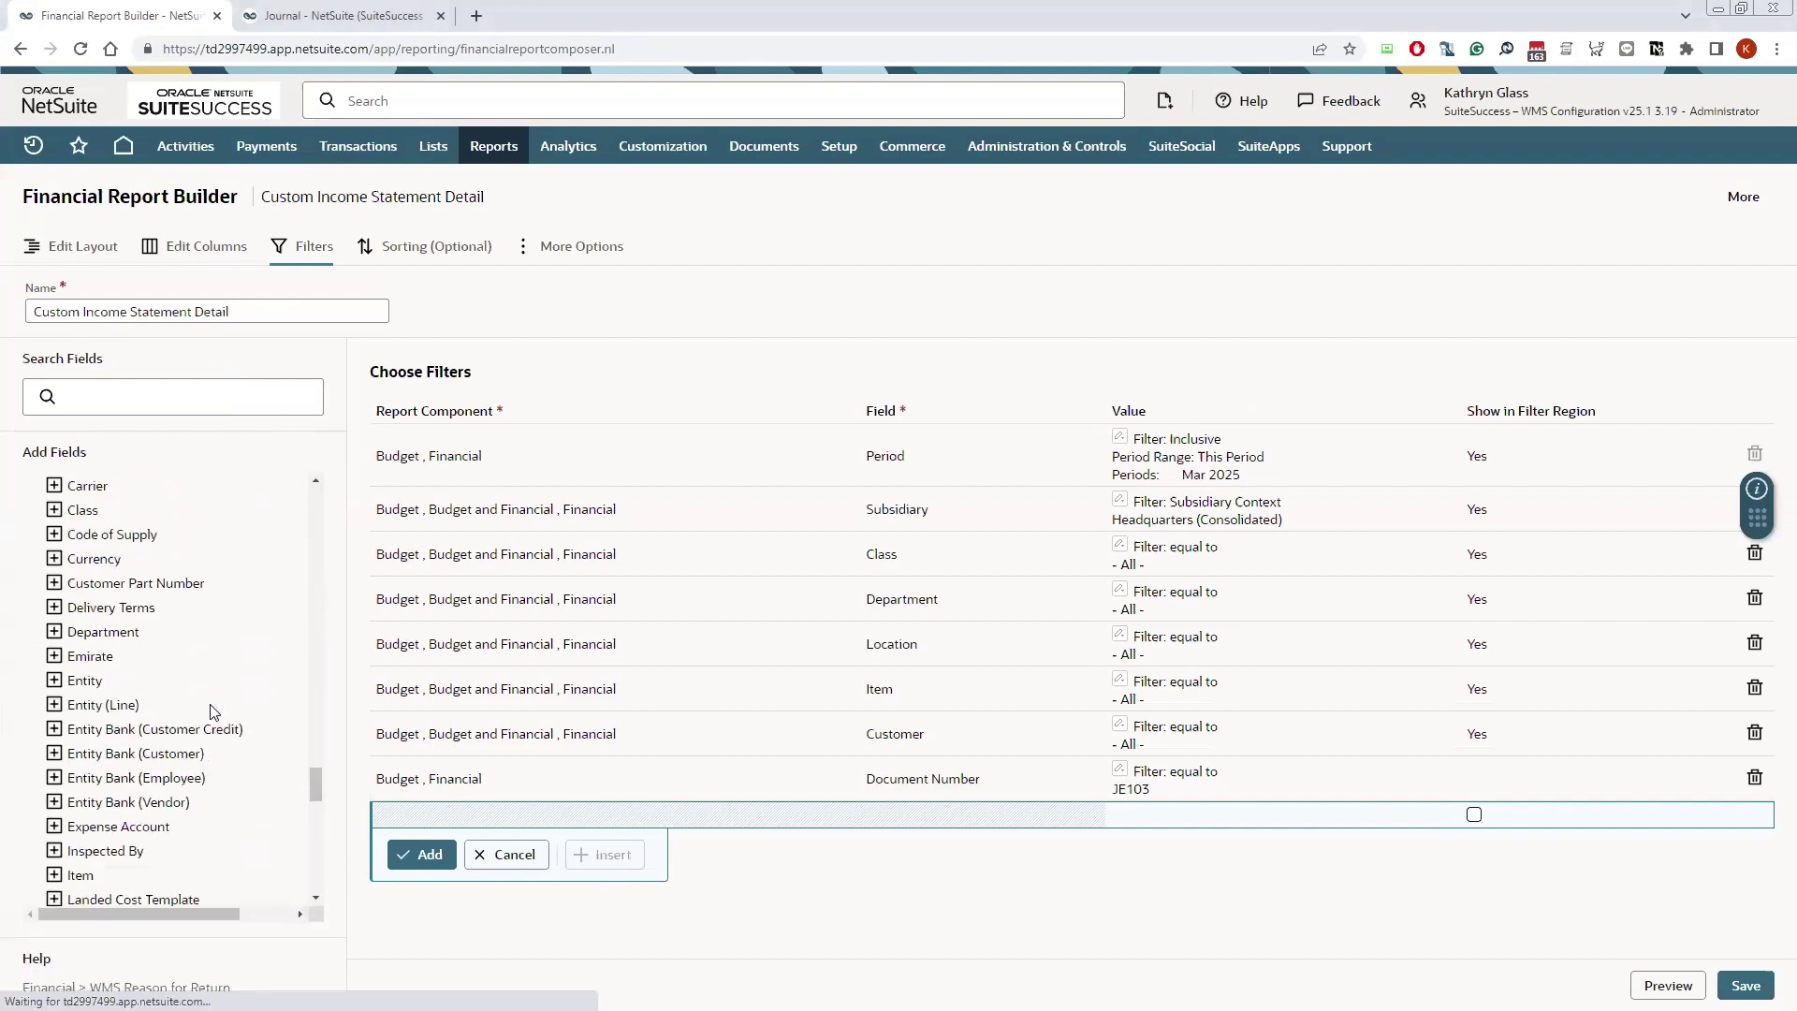
left_click(54, 705)
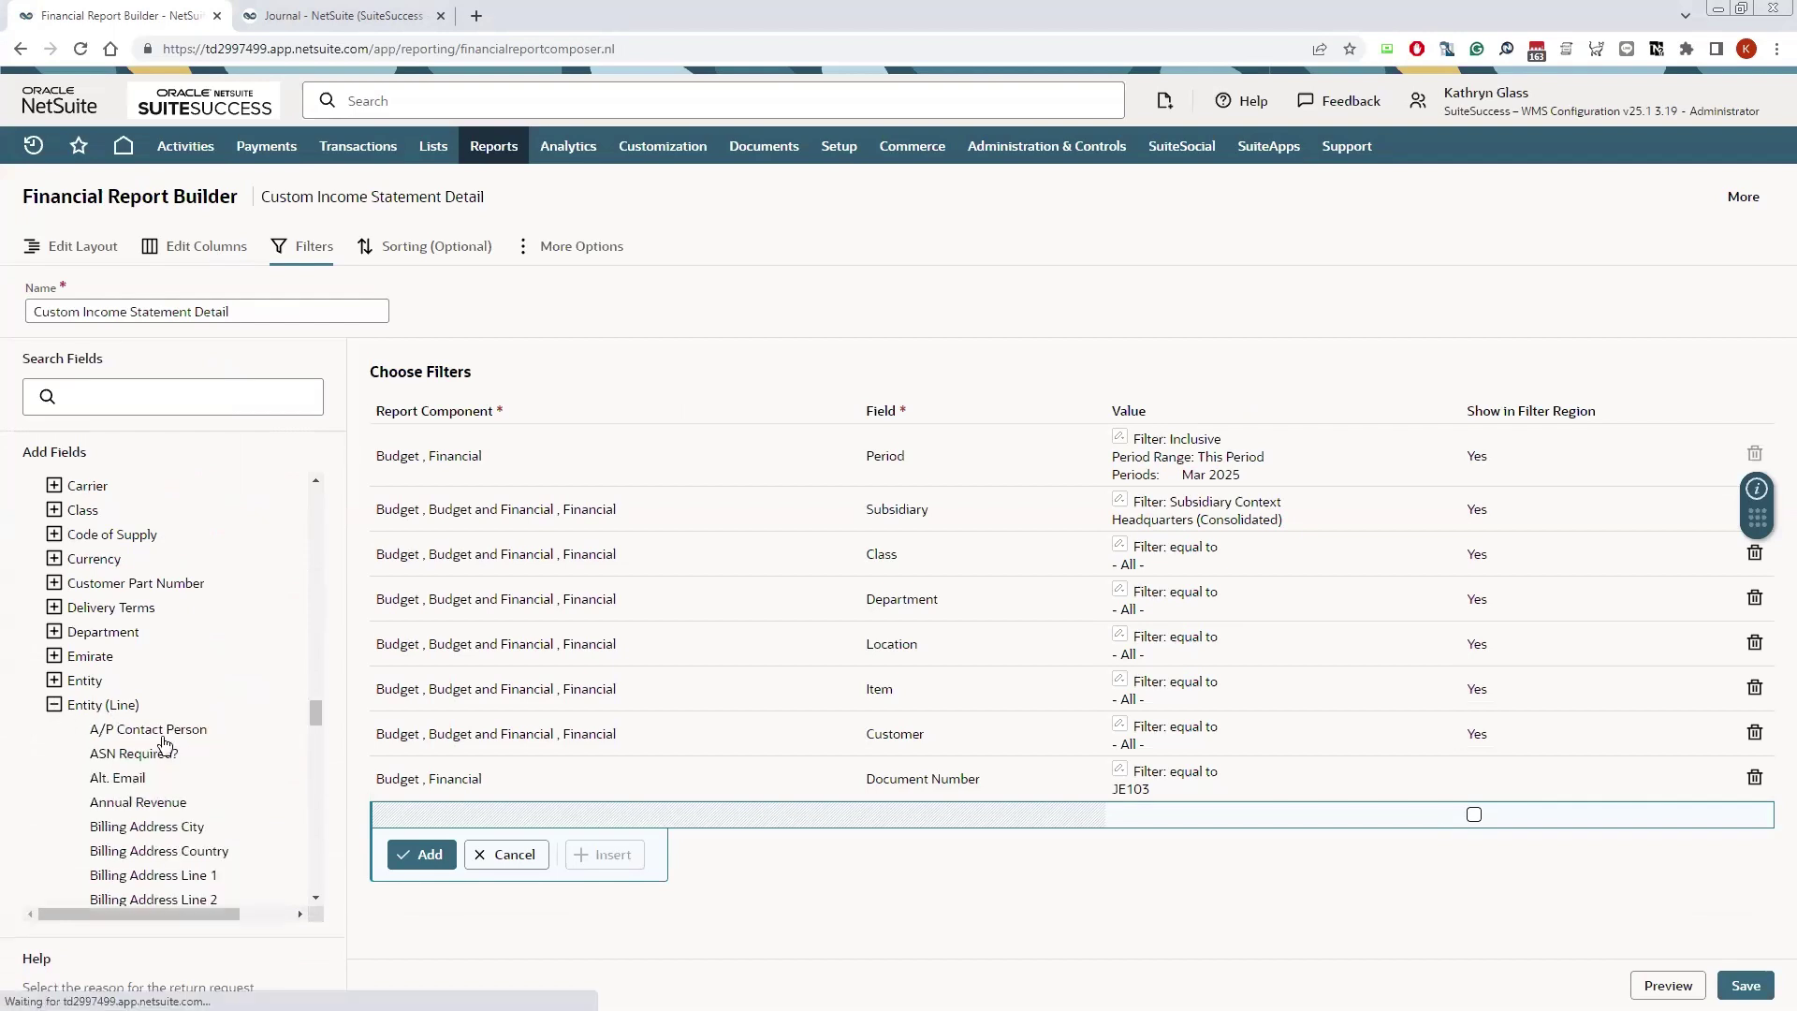
scroll(210, 768, "down", 15)
scroll(213, 762, "down", 10)
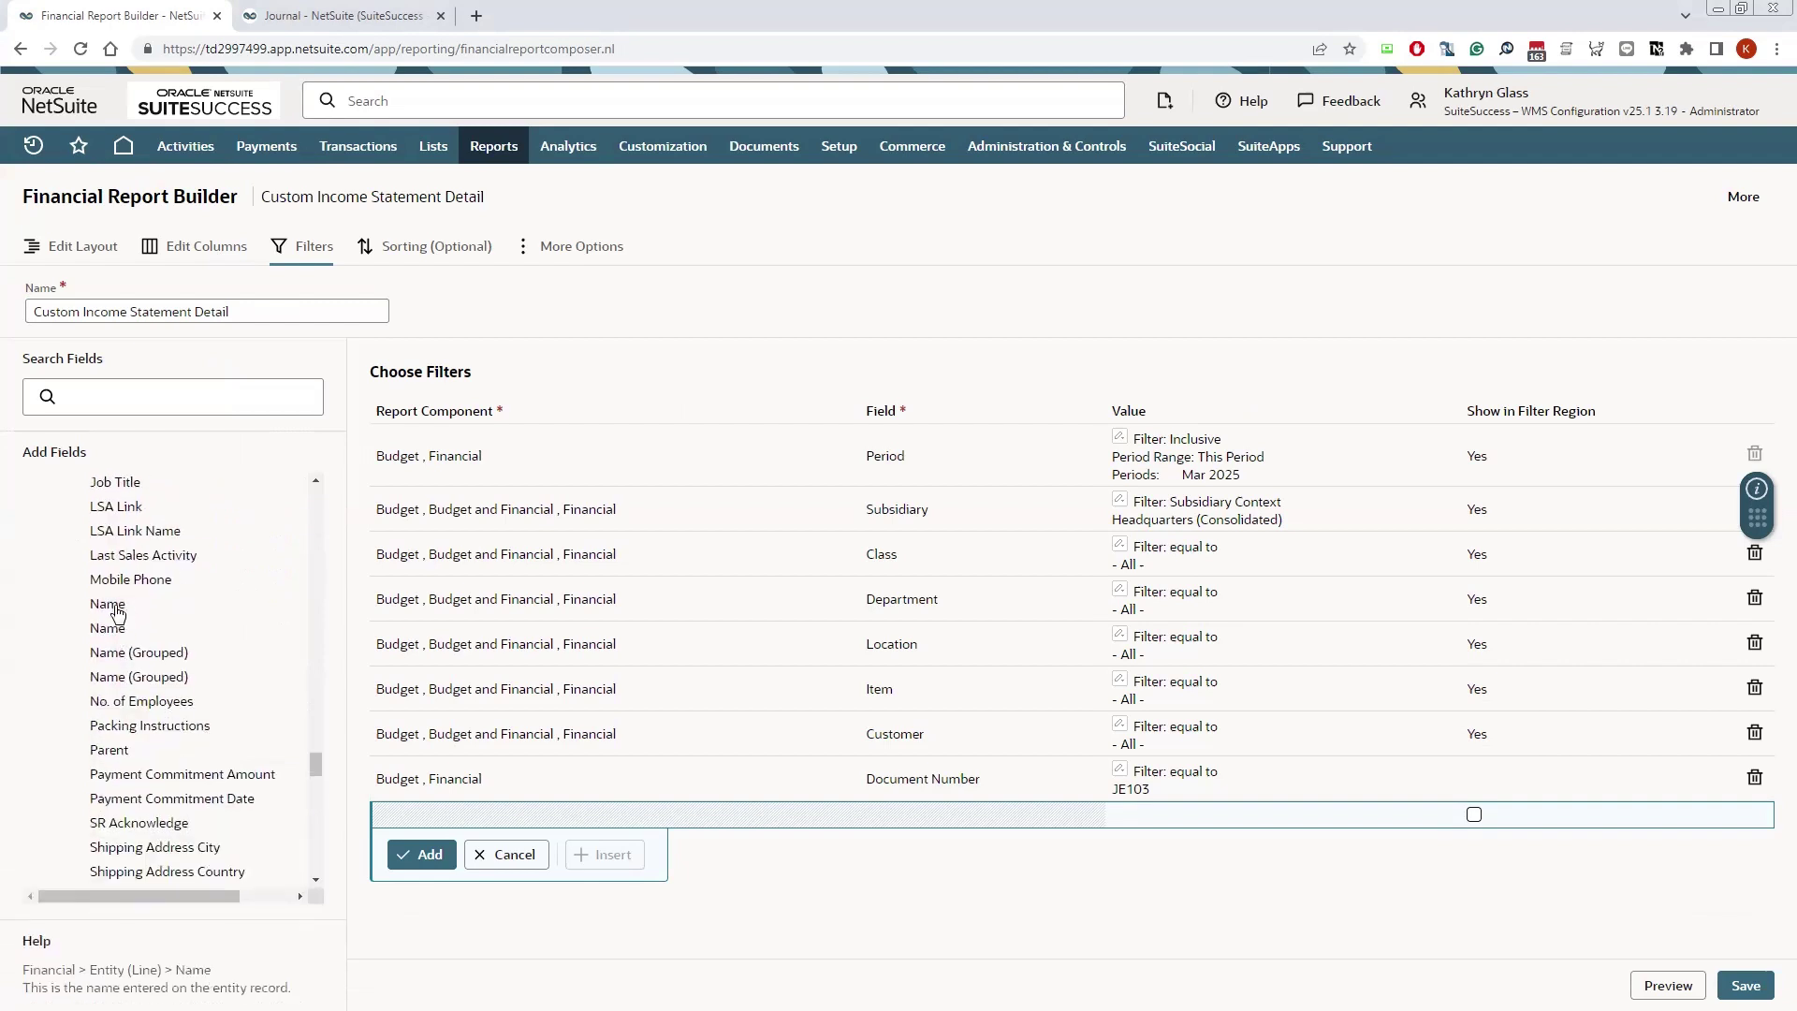
left_click(117, 613)
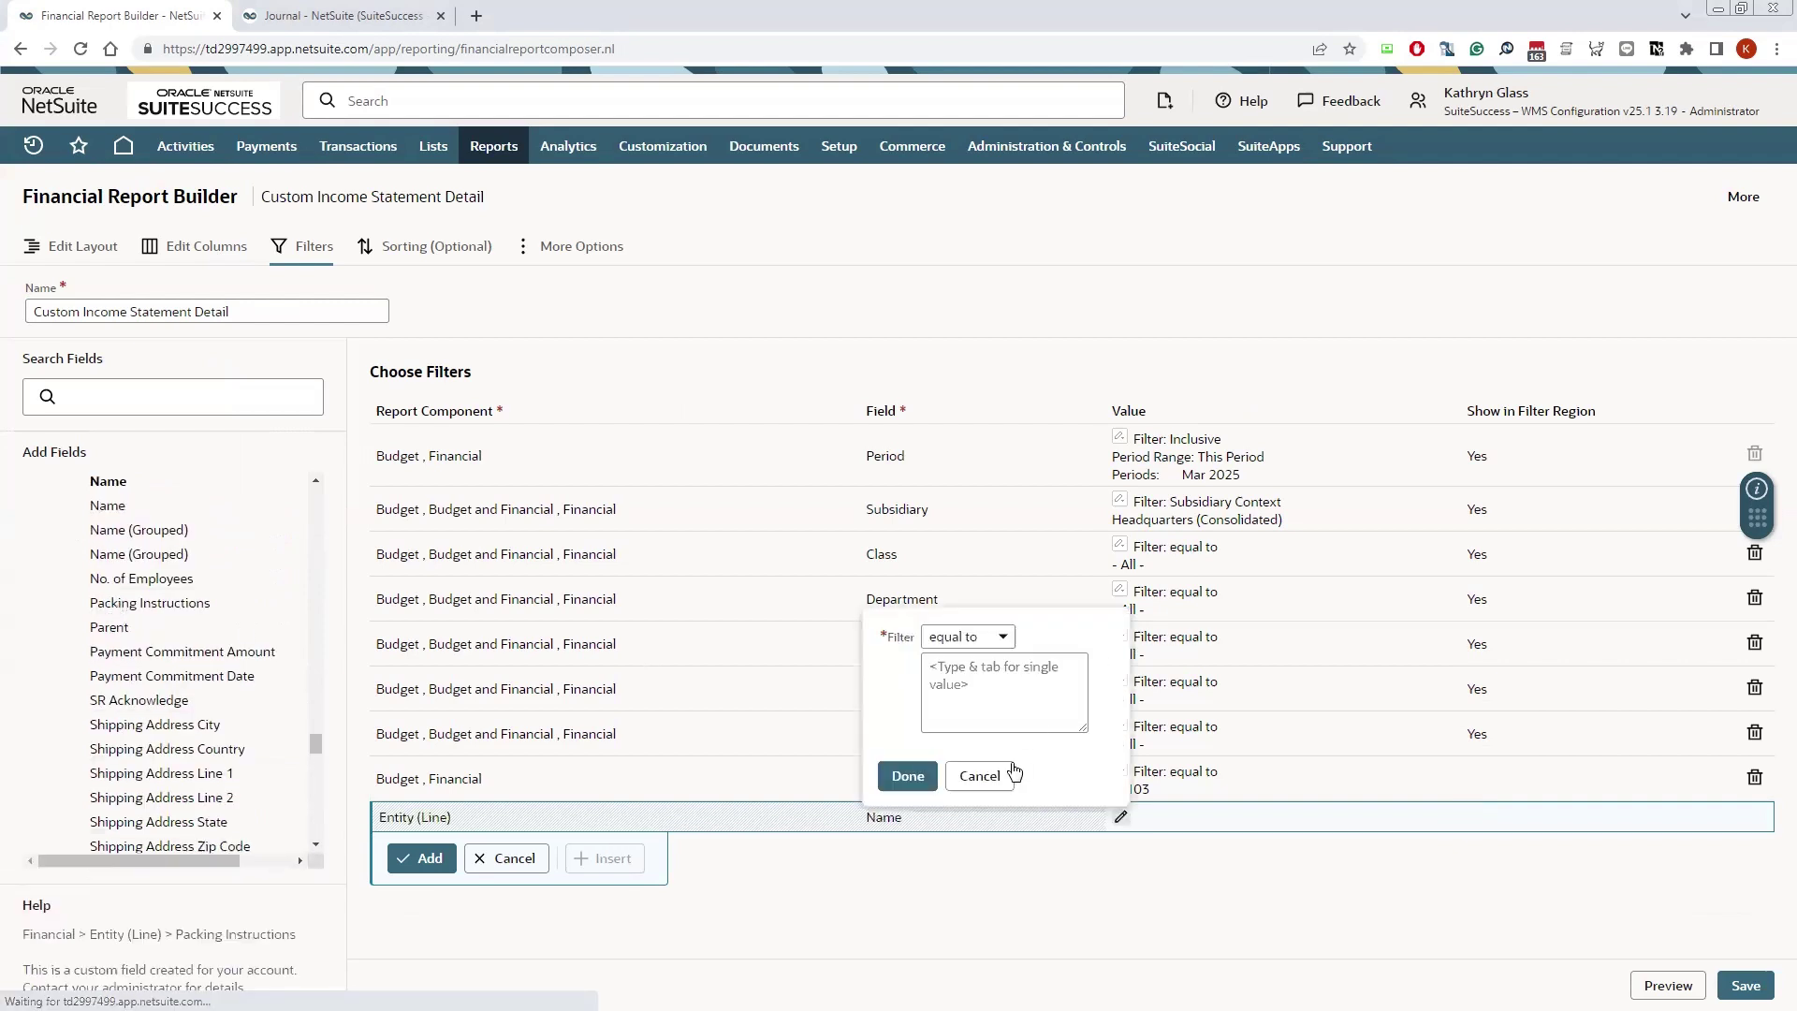
left_click(987, 774)
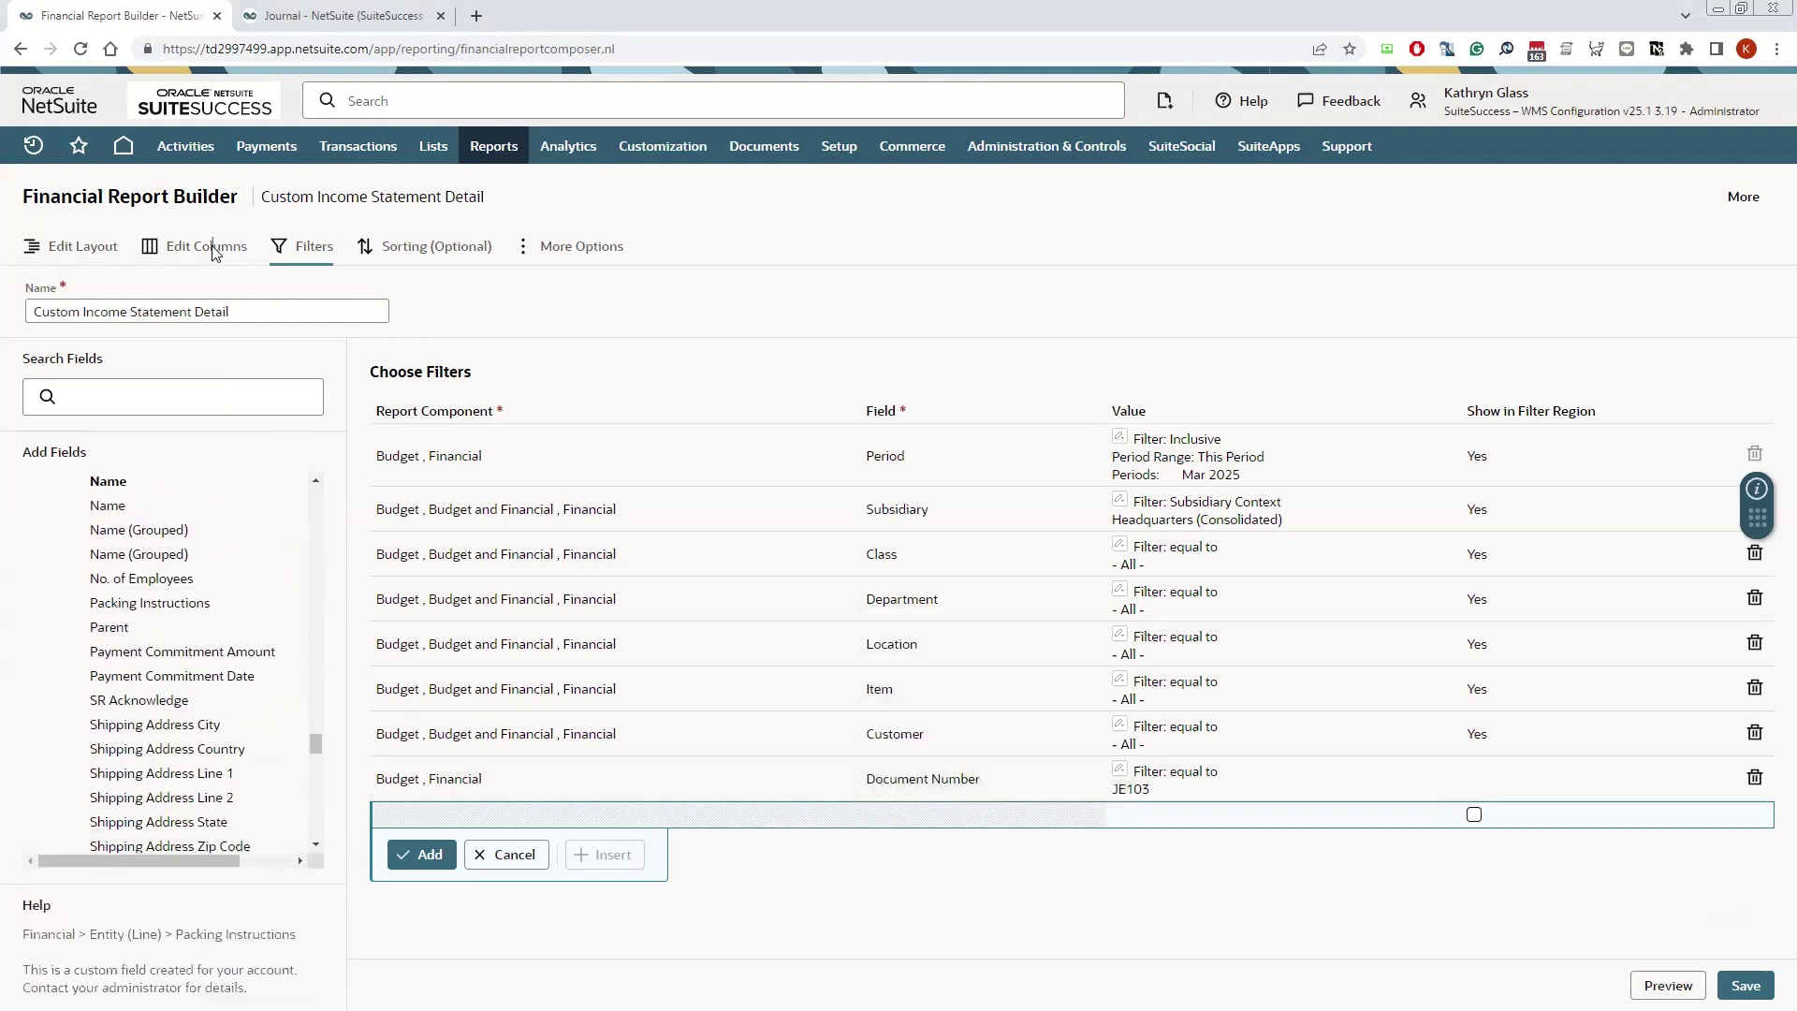
Step: Add the first Name field under Financial's Entity (Line) as a report column and preview the report
left_click(215, 249)
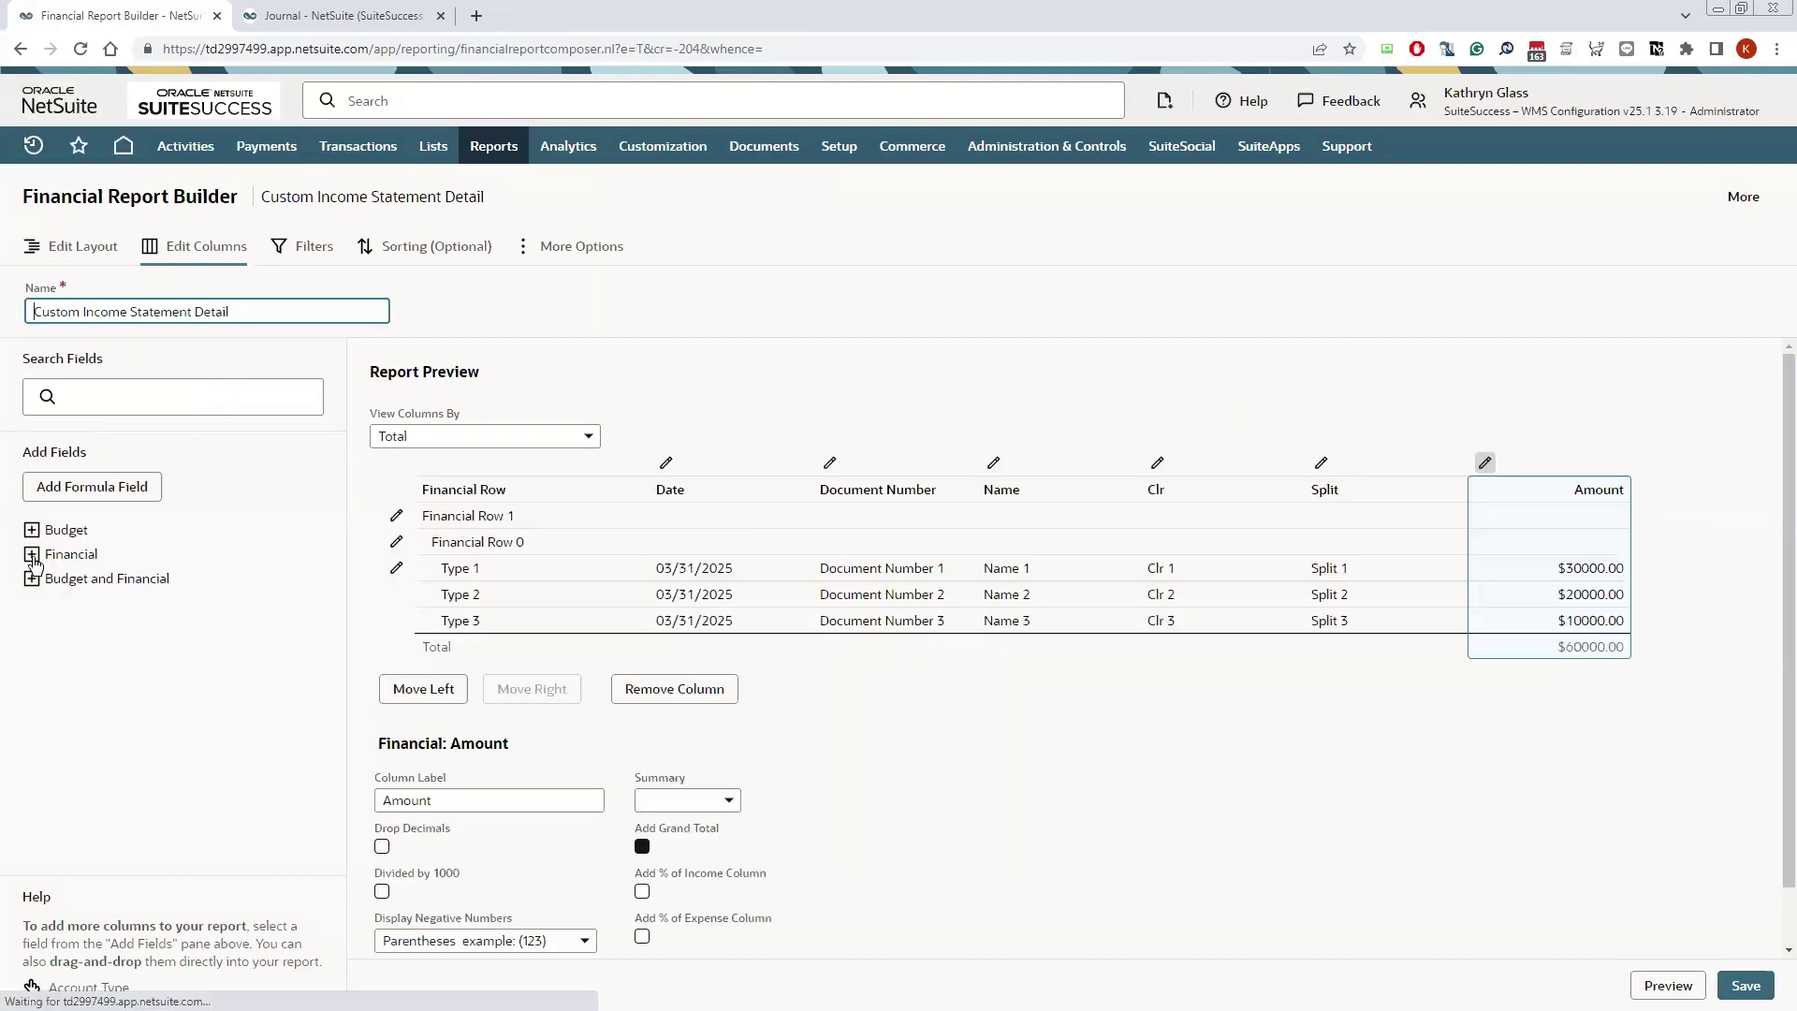
left_click(31, 554)
scroll(188, 655, "down", 15)
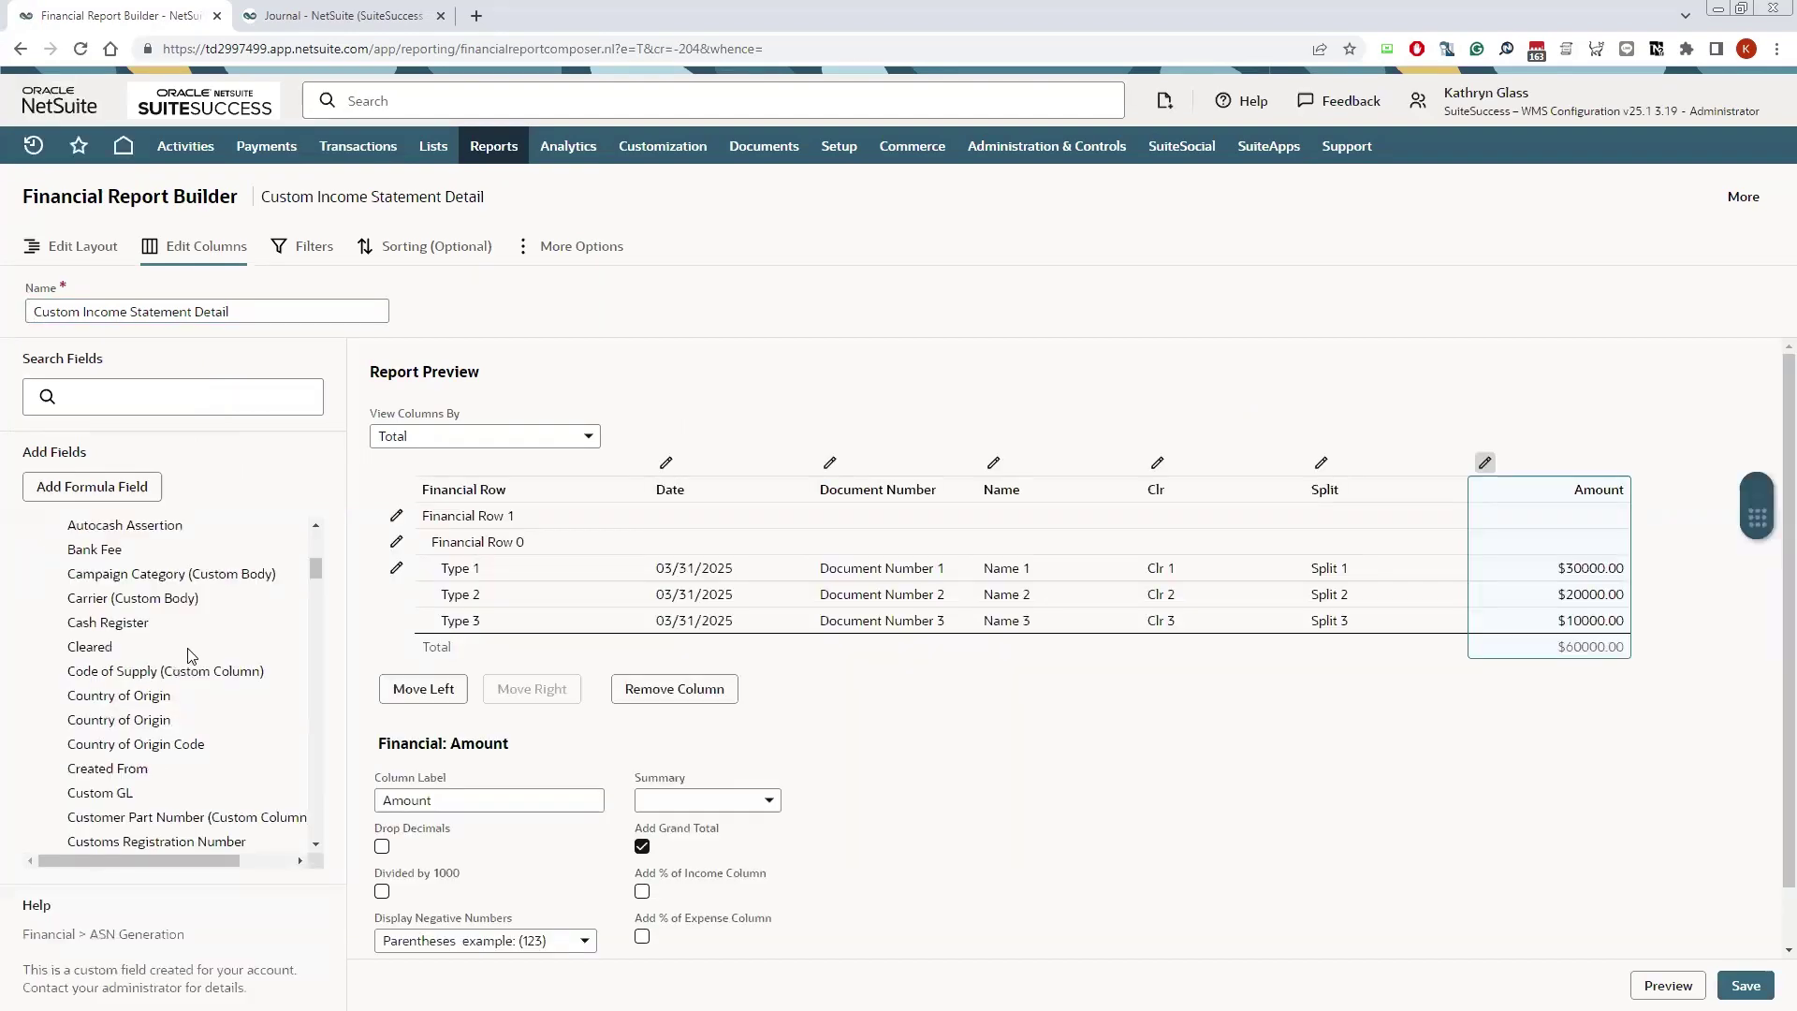
scroll(240, 698, "down", 20)
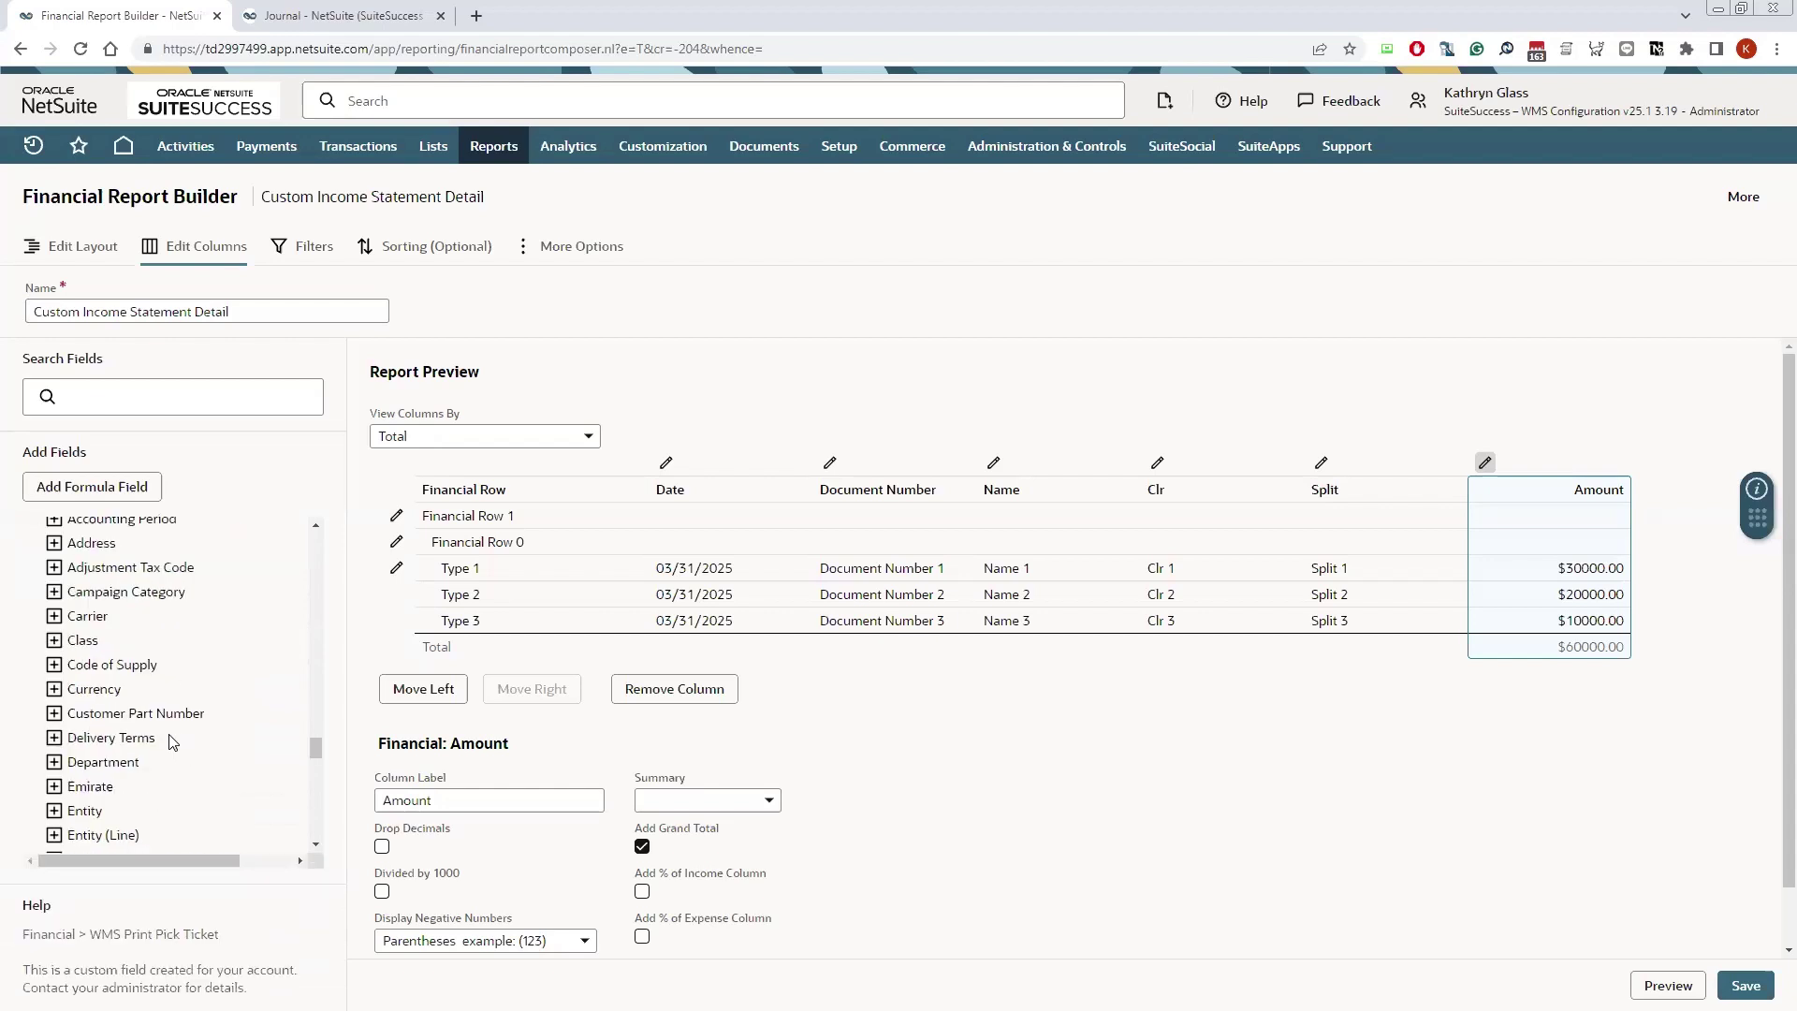
scroll(112, 682, "down", 1)
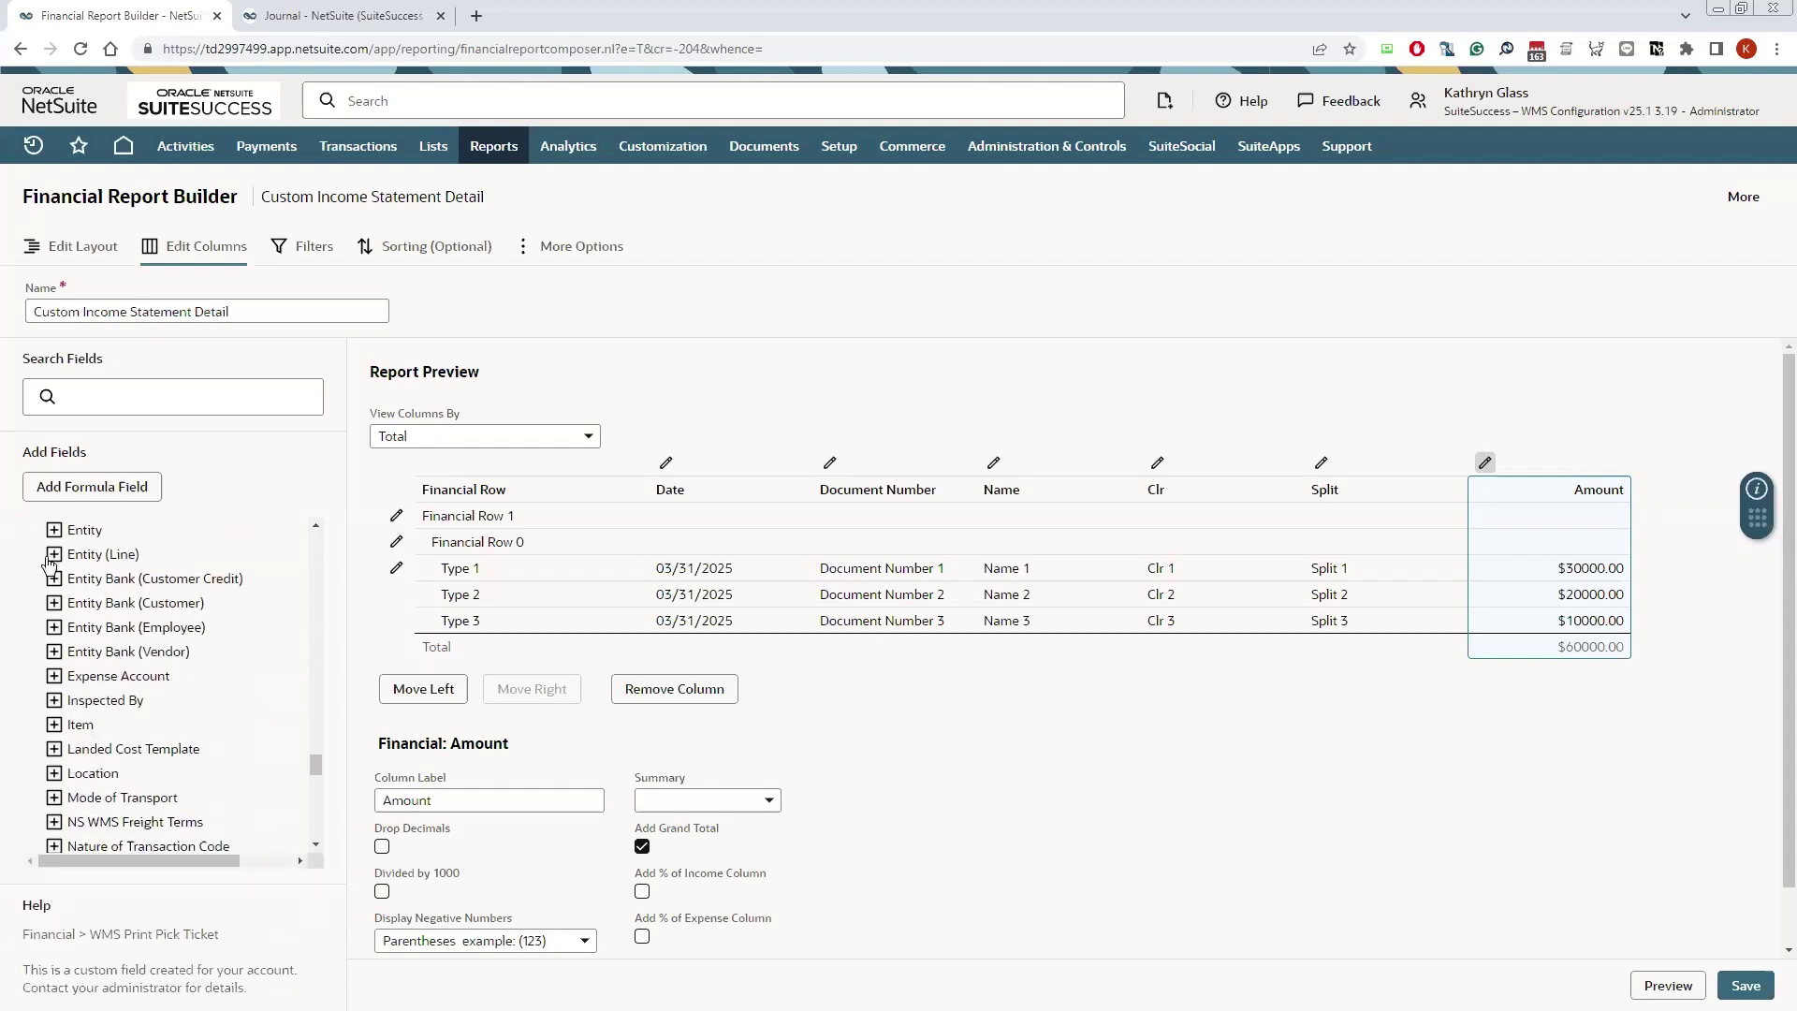
left_click(53, 554)
scroll(187, 692, "down", 12)
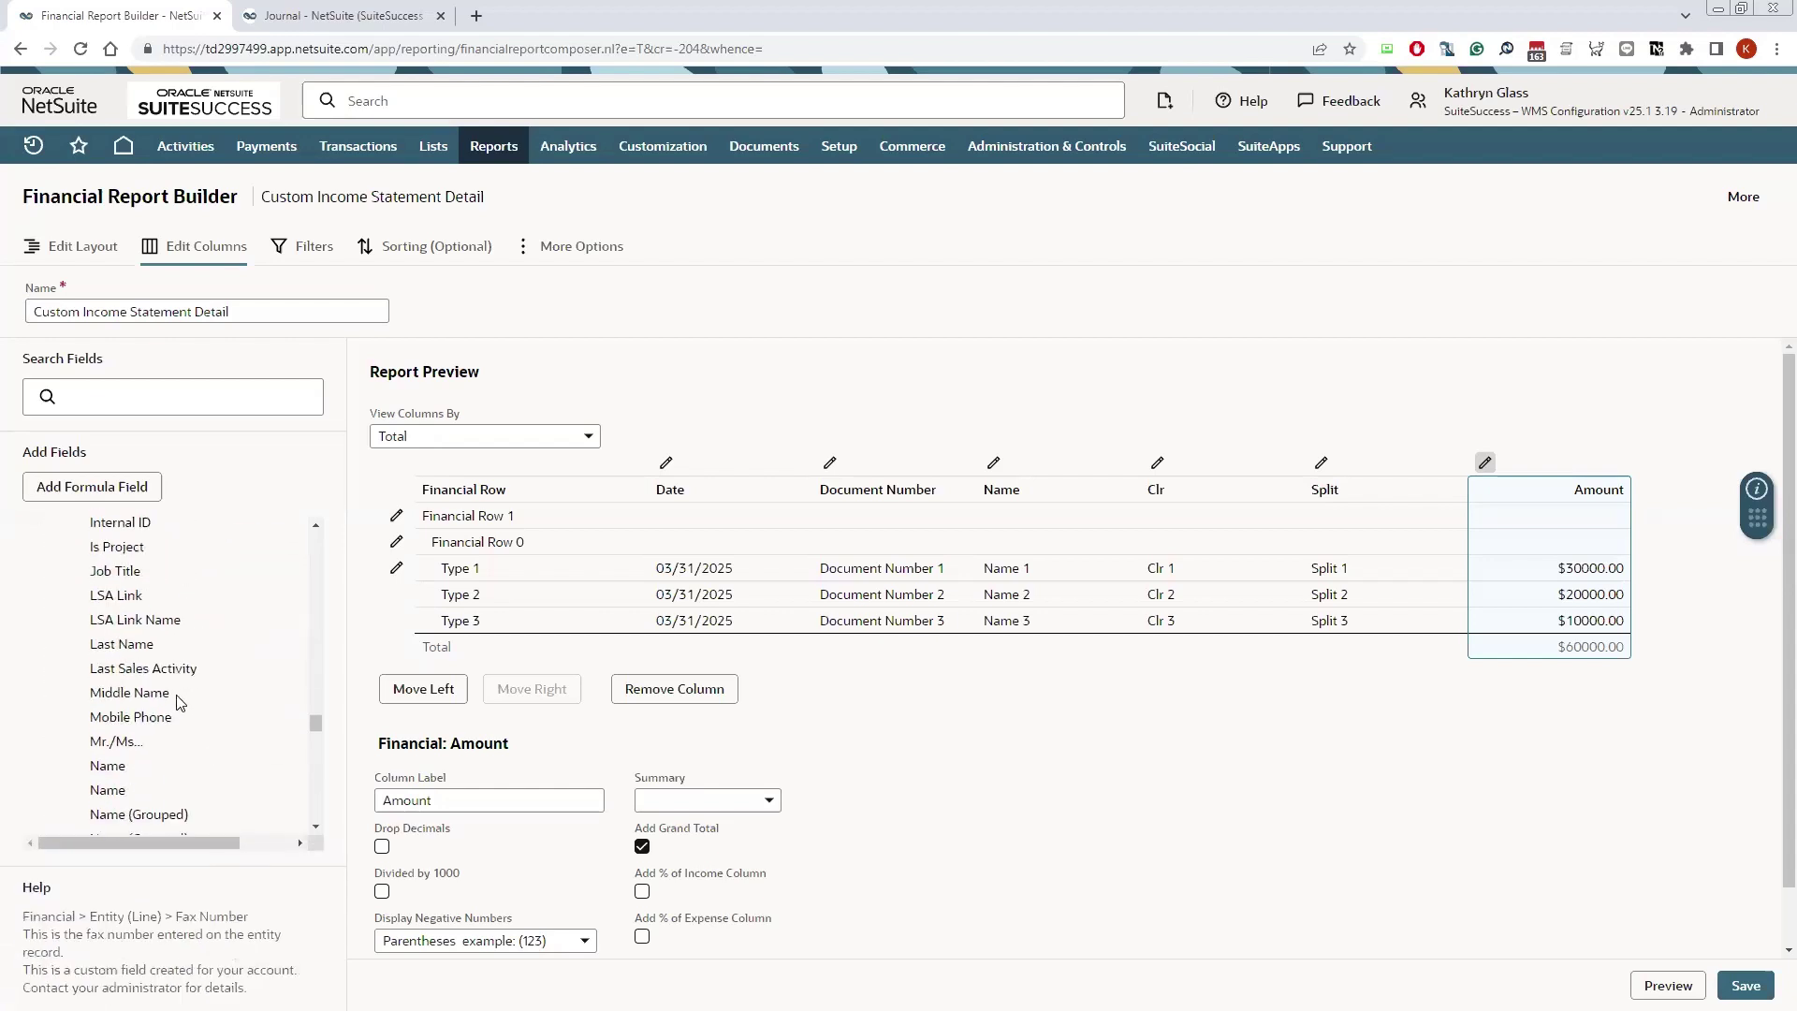
scroll(194, 691, "up", 4)
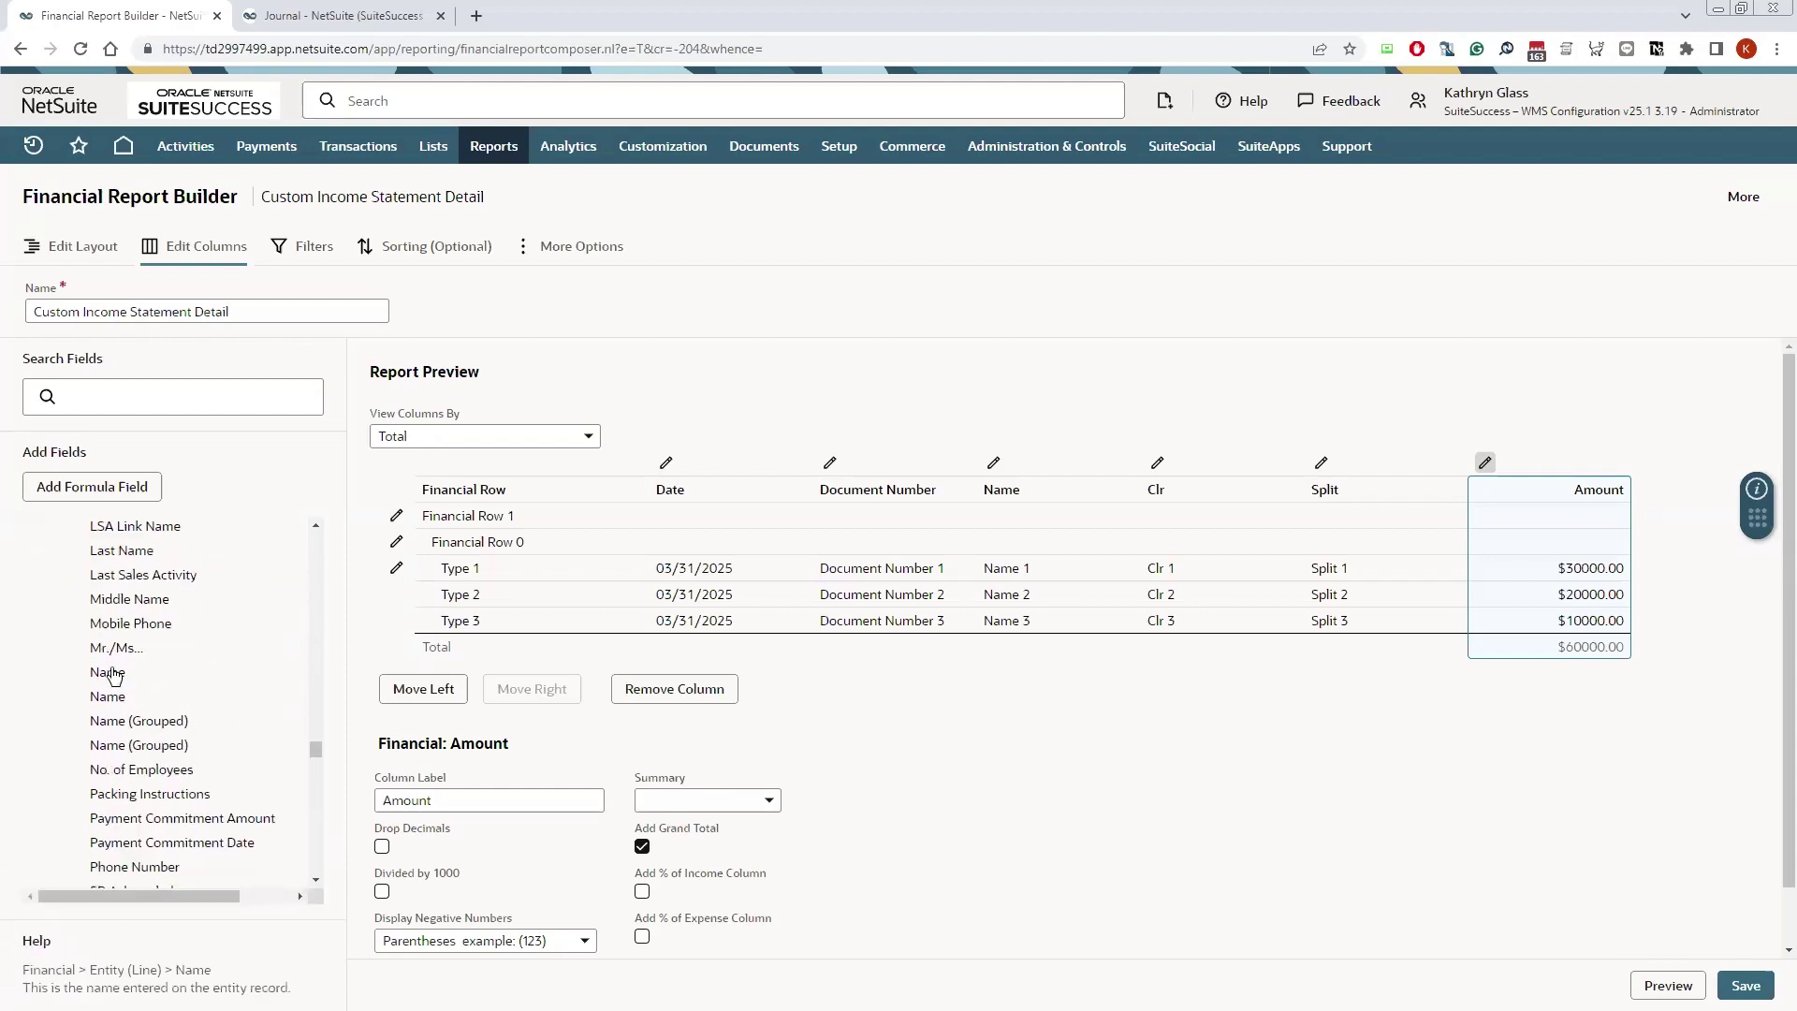
left_click(108, 674)
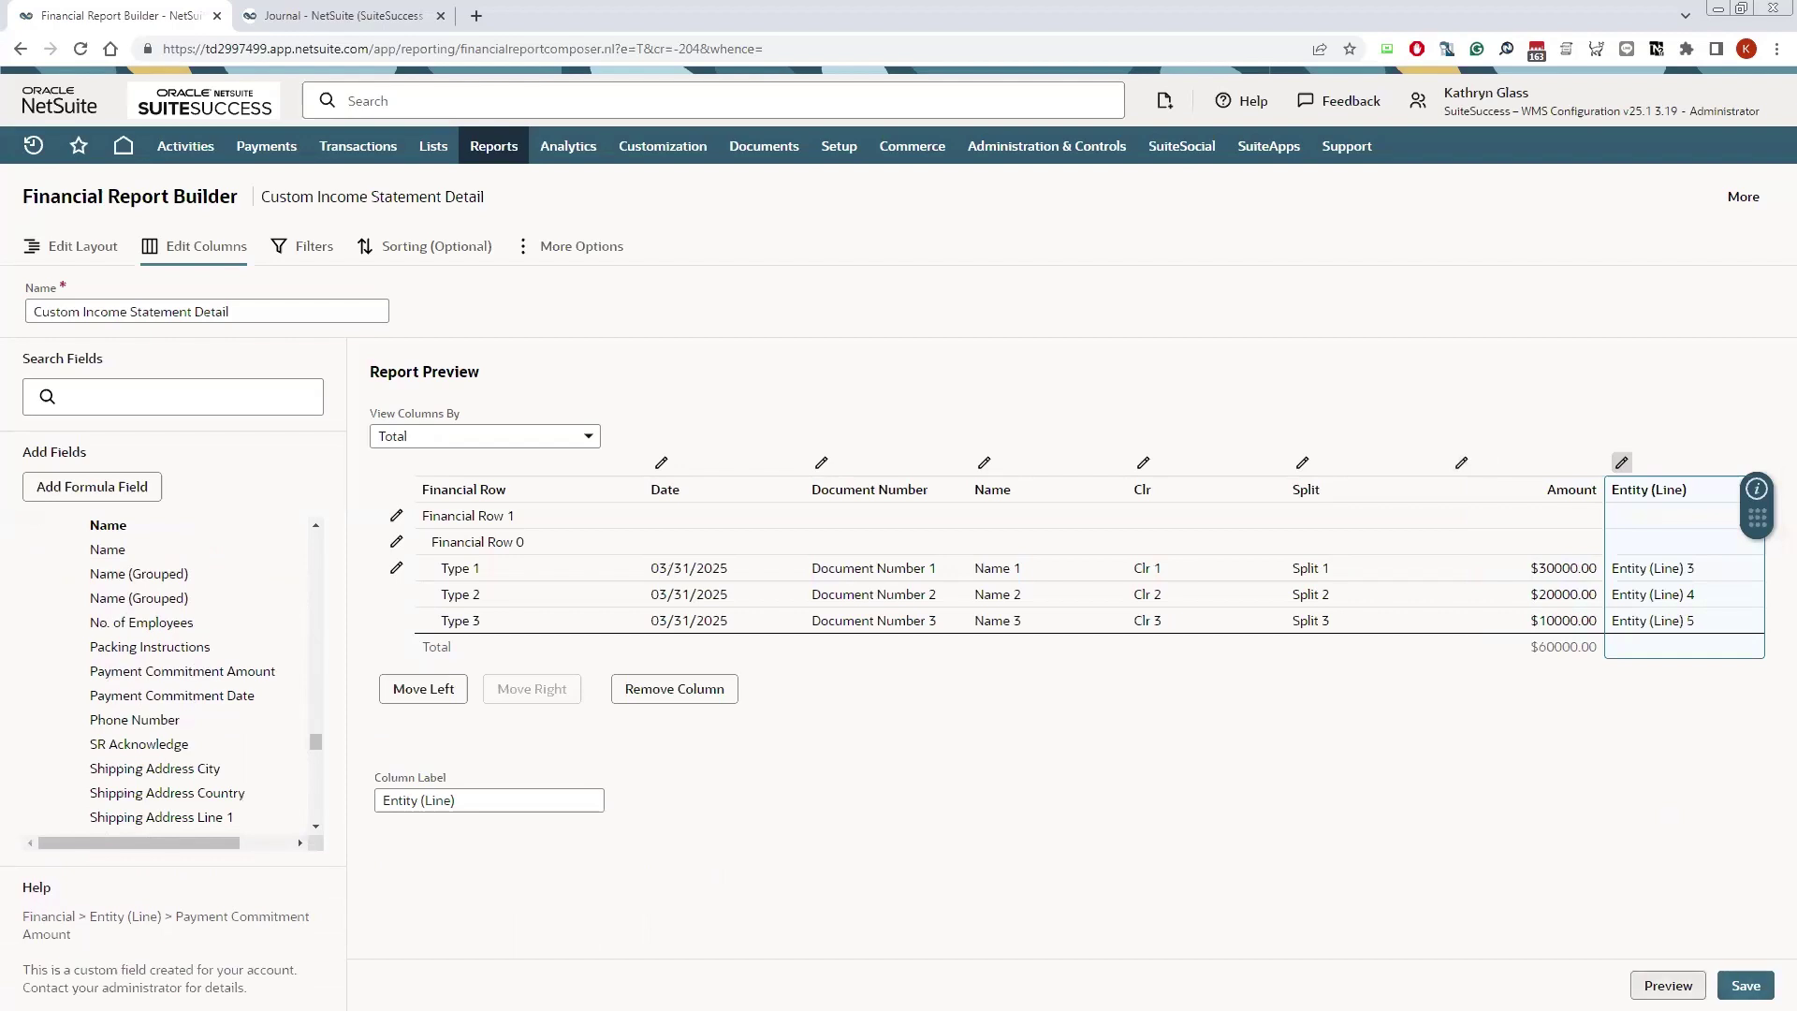
left_click(1669, 985)
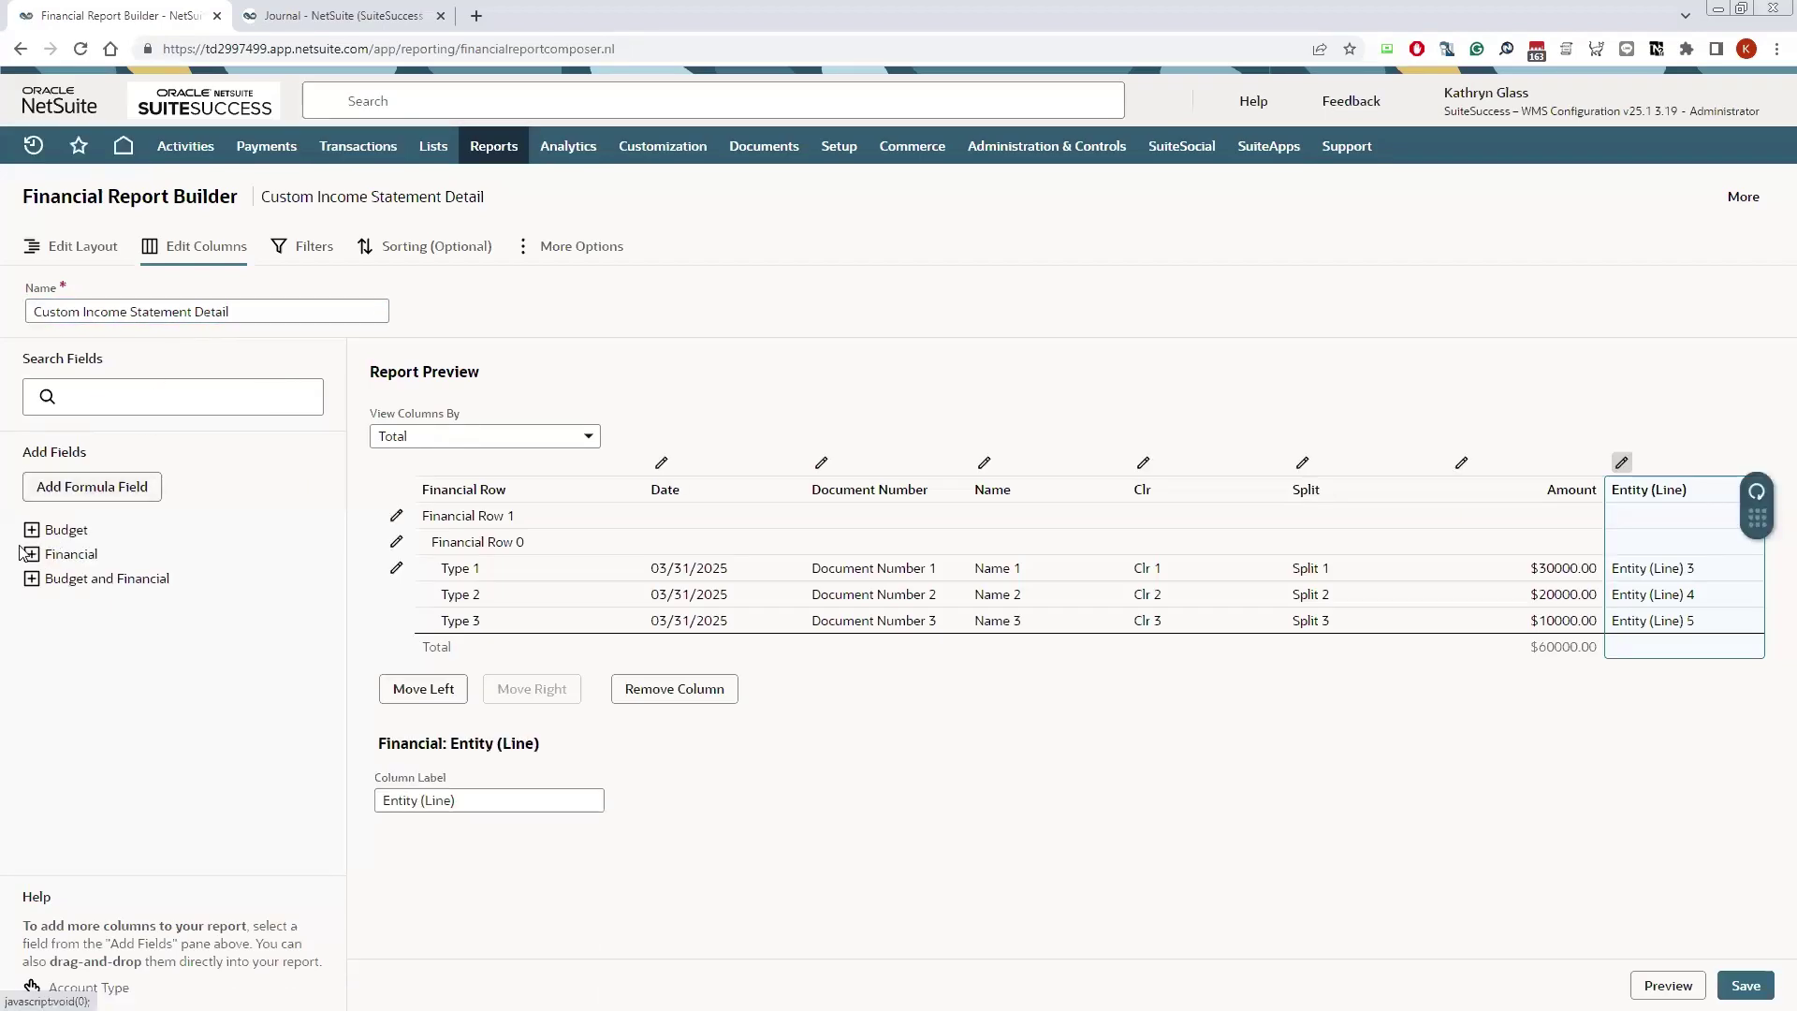
Step: Add the second Name field under Financial's Entity (Line) as another report column
left_click(31, 554)
scroll(150, 674, "down", 5)
scroll(206, 680, "down", 15)
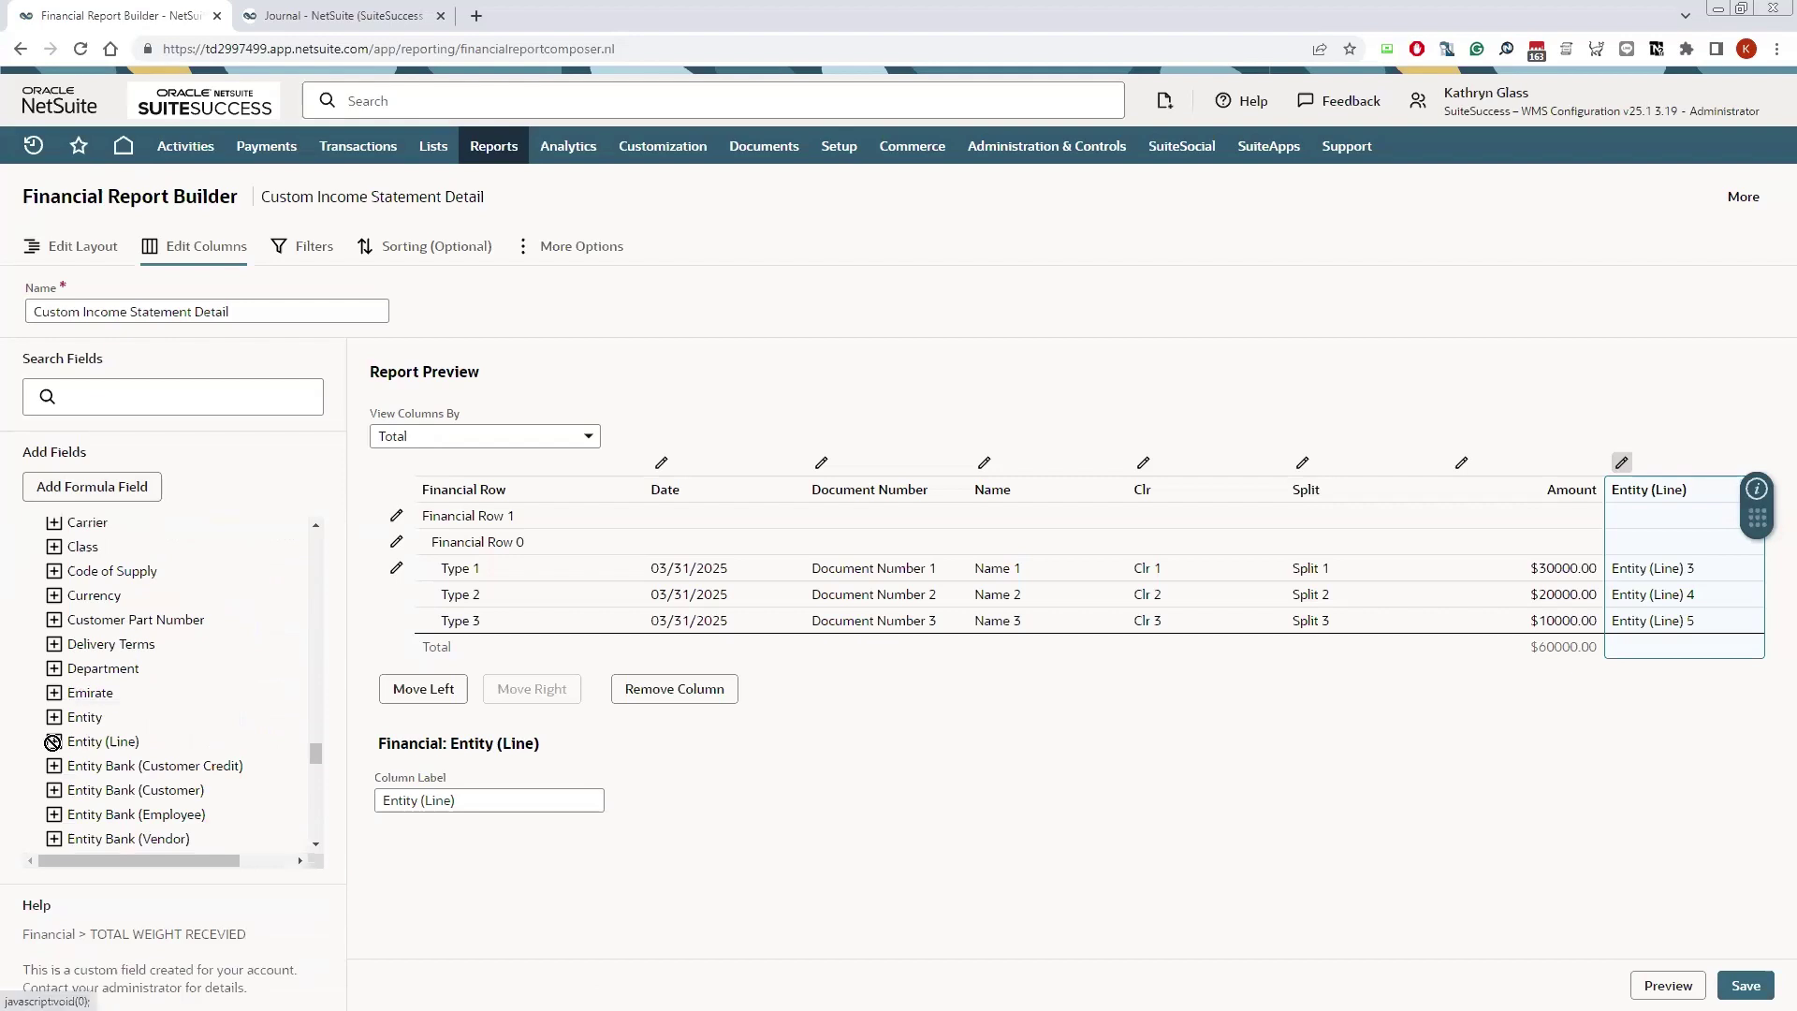
left_click(55, 741)
scroll(90, 756, "down", 5)
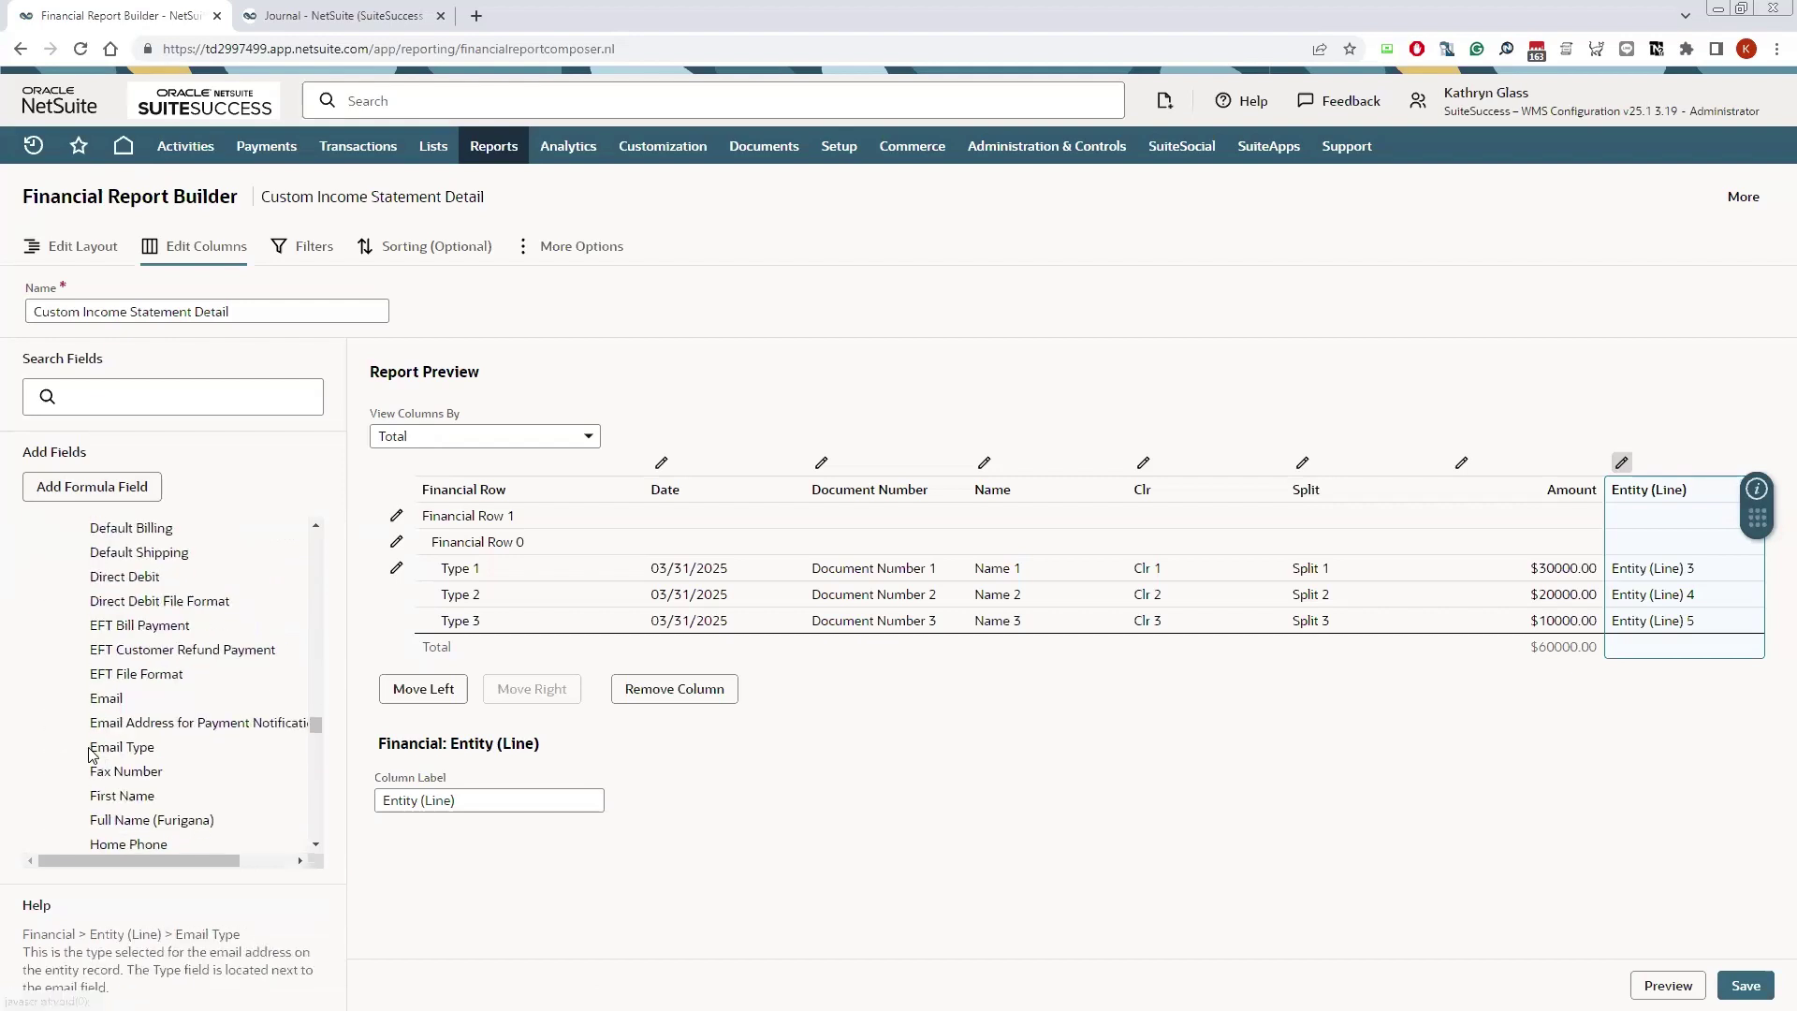
scroll(121, 720, "down", 5)
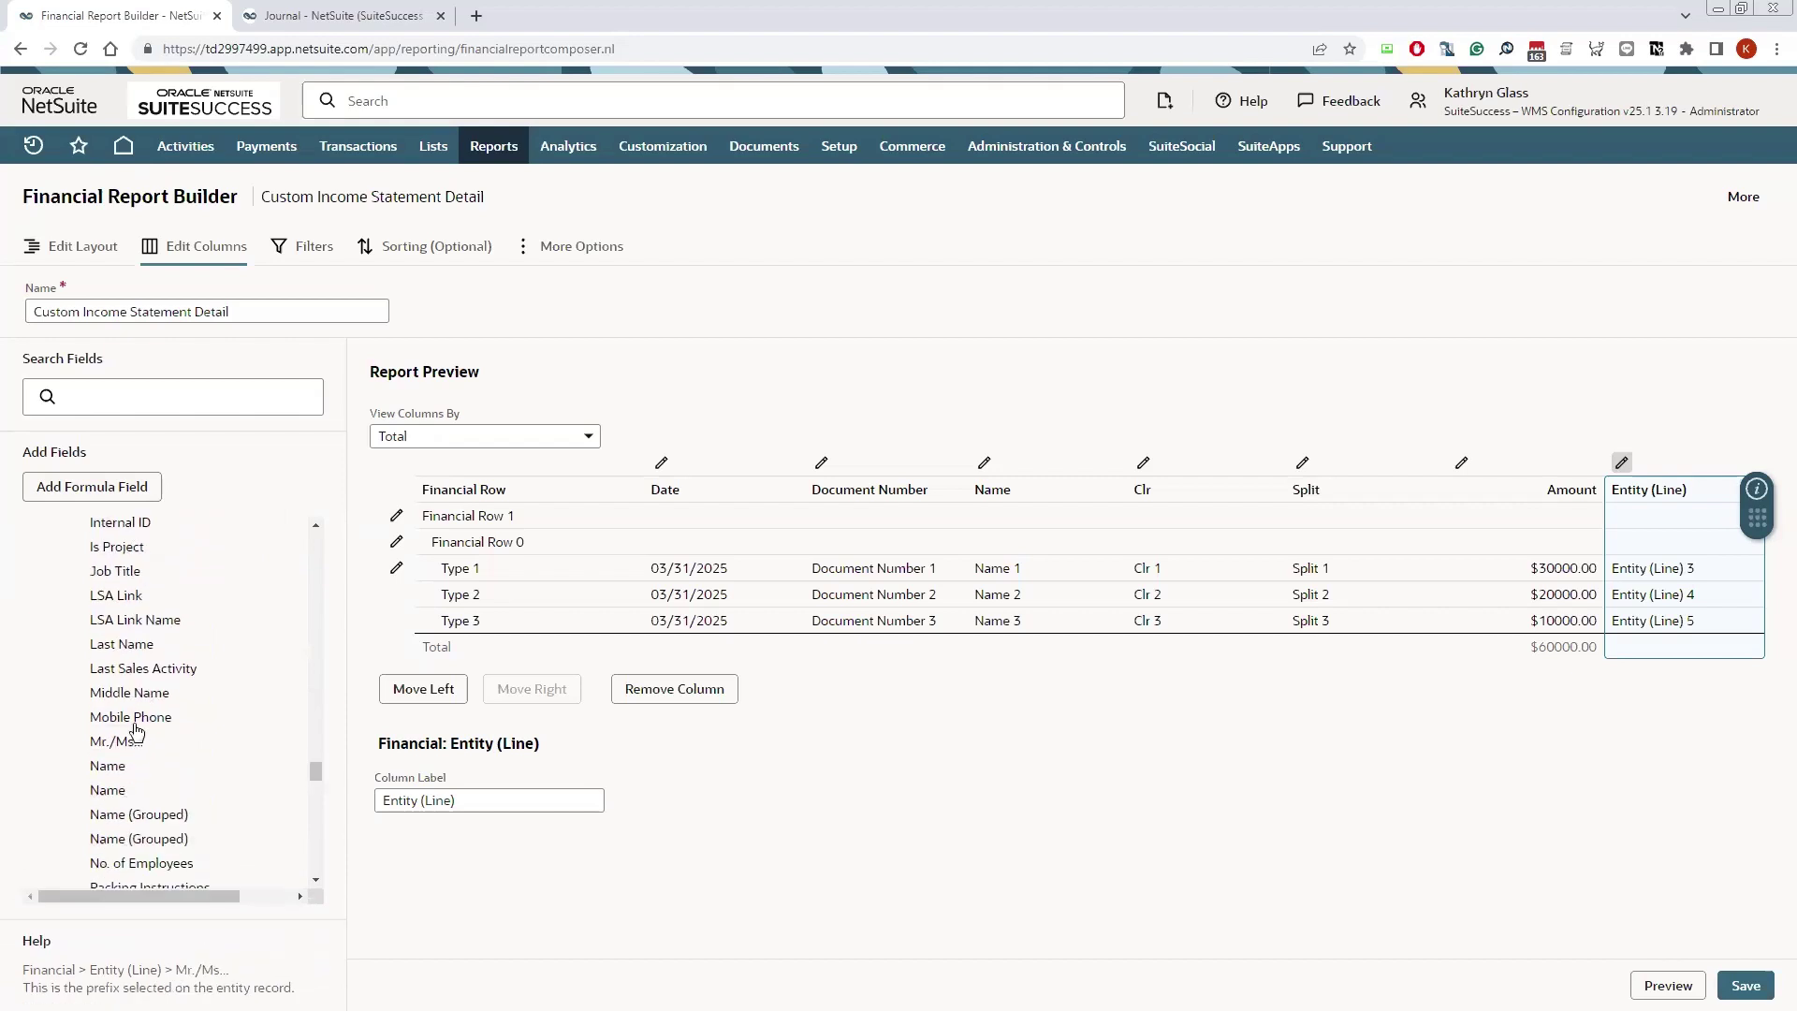
left_click(115, 793)
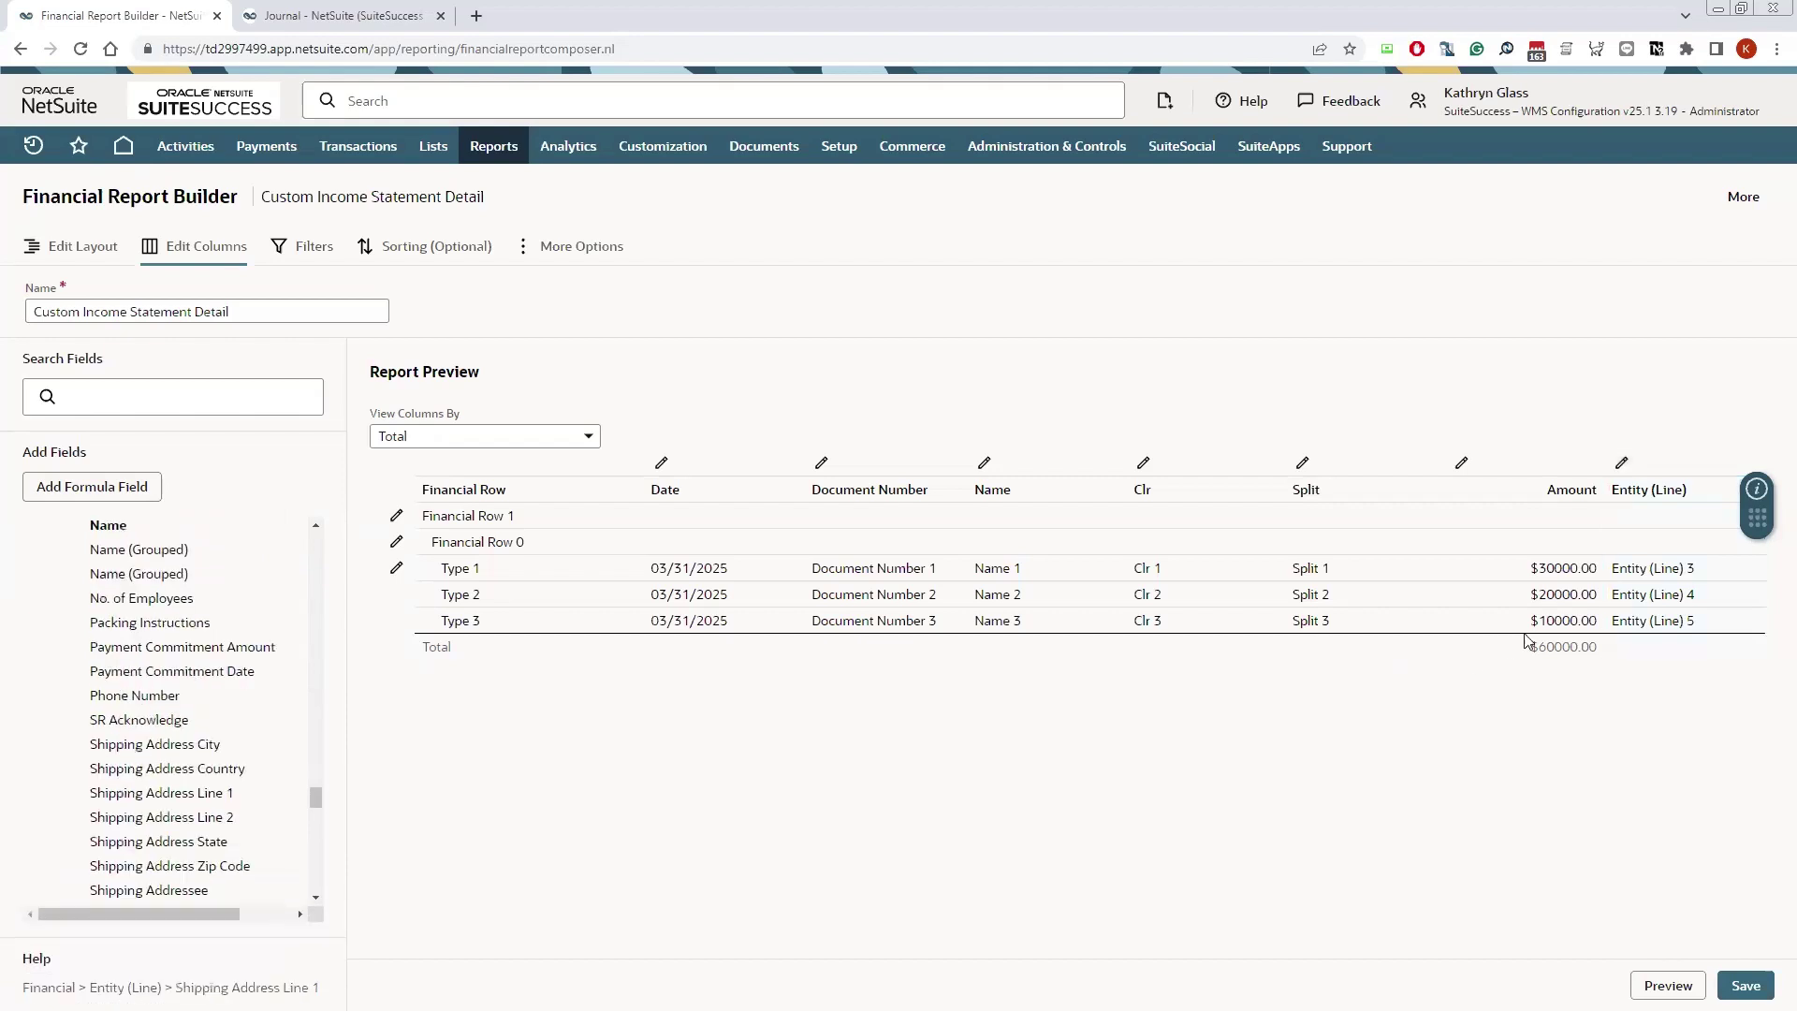
Step: Reposition the Entity (Line) column so it sits directly after the Name column
left_click(1523, 591)
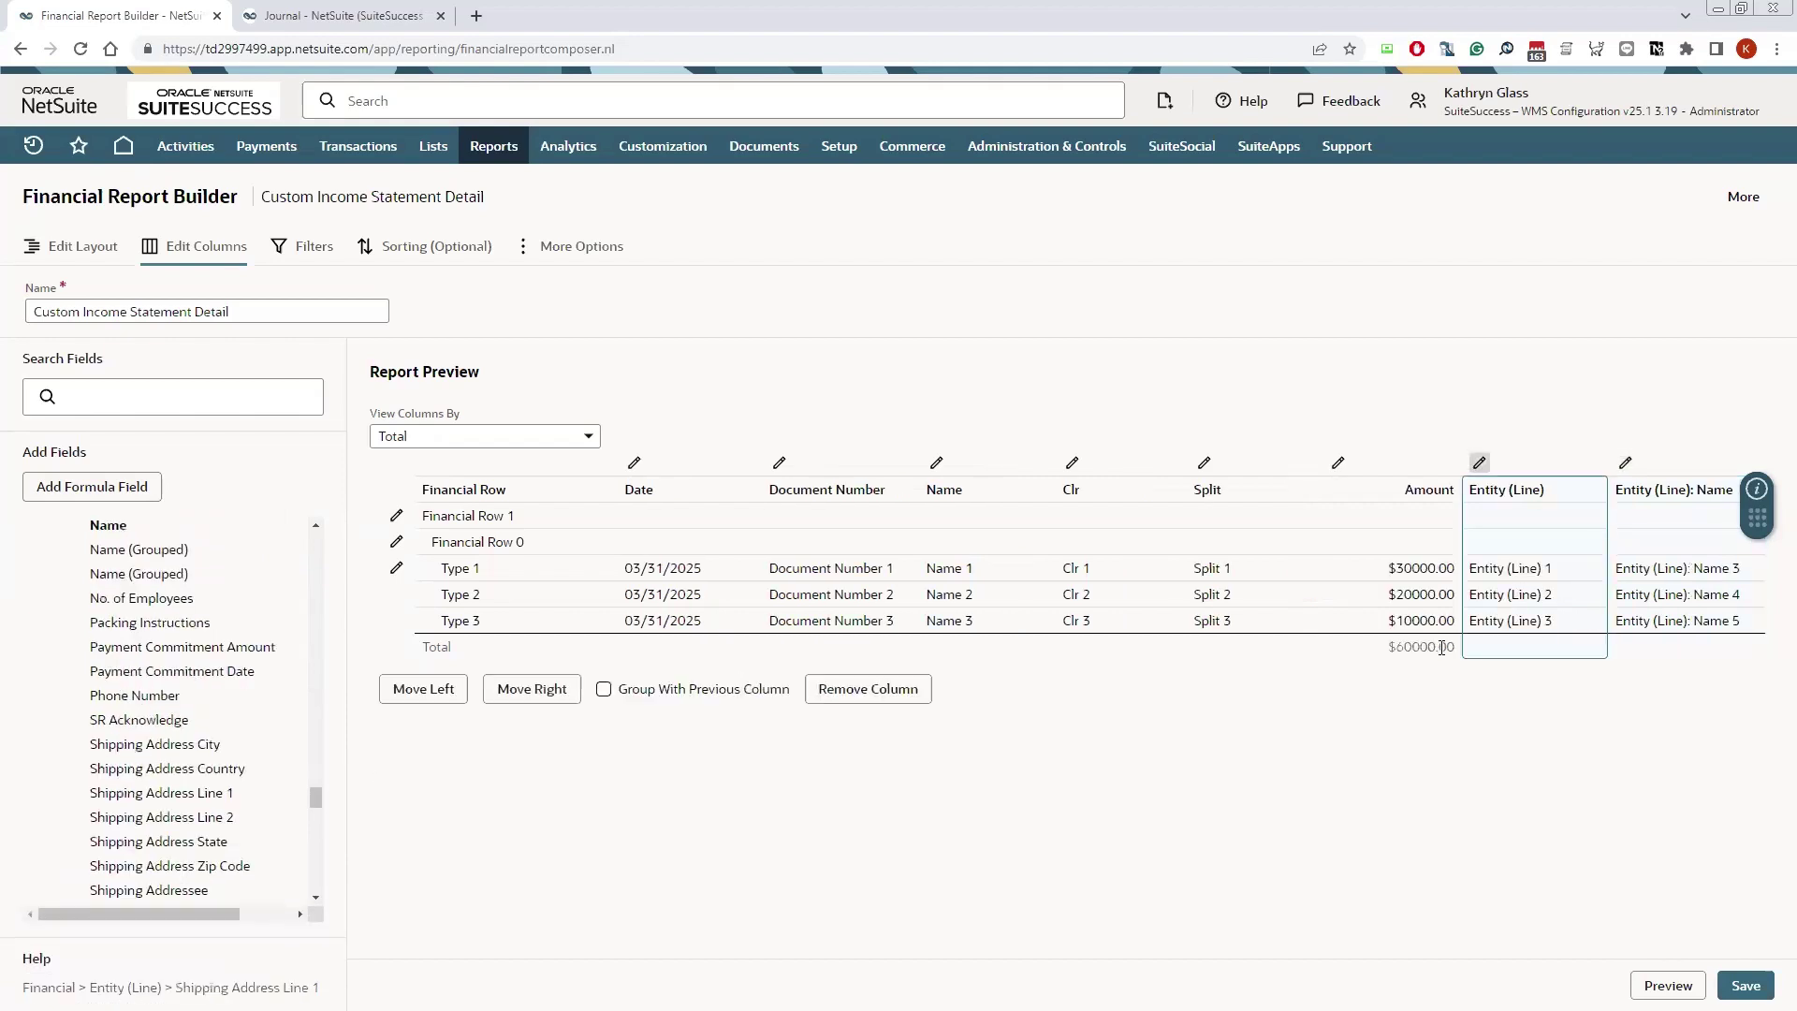
left_click(441, 697)
left_click(441, 697)
left_click(441, 697)
left_click(441, 697)
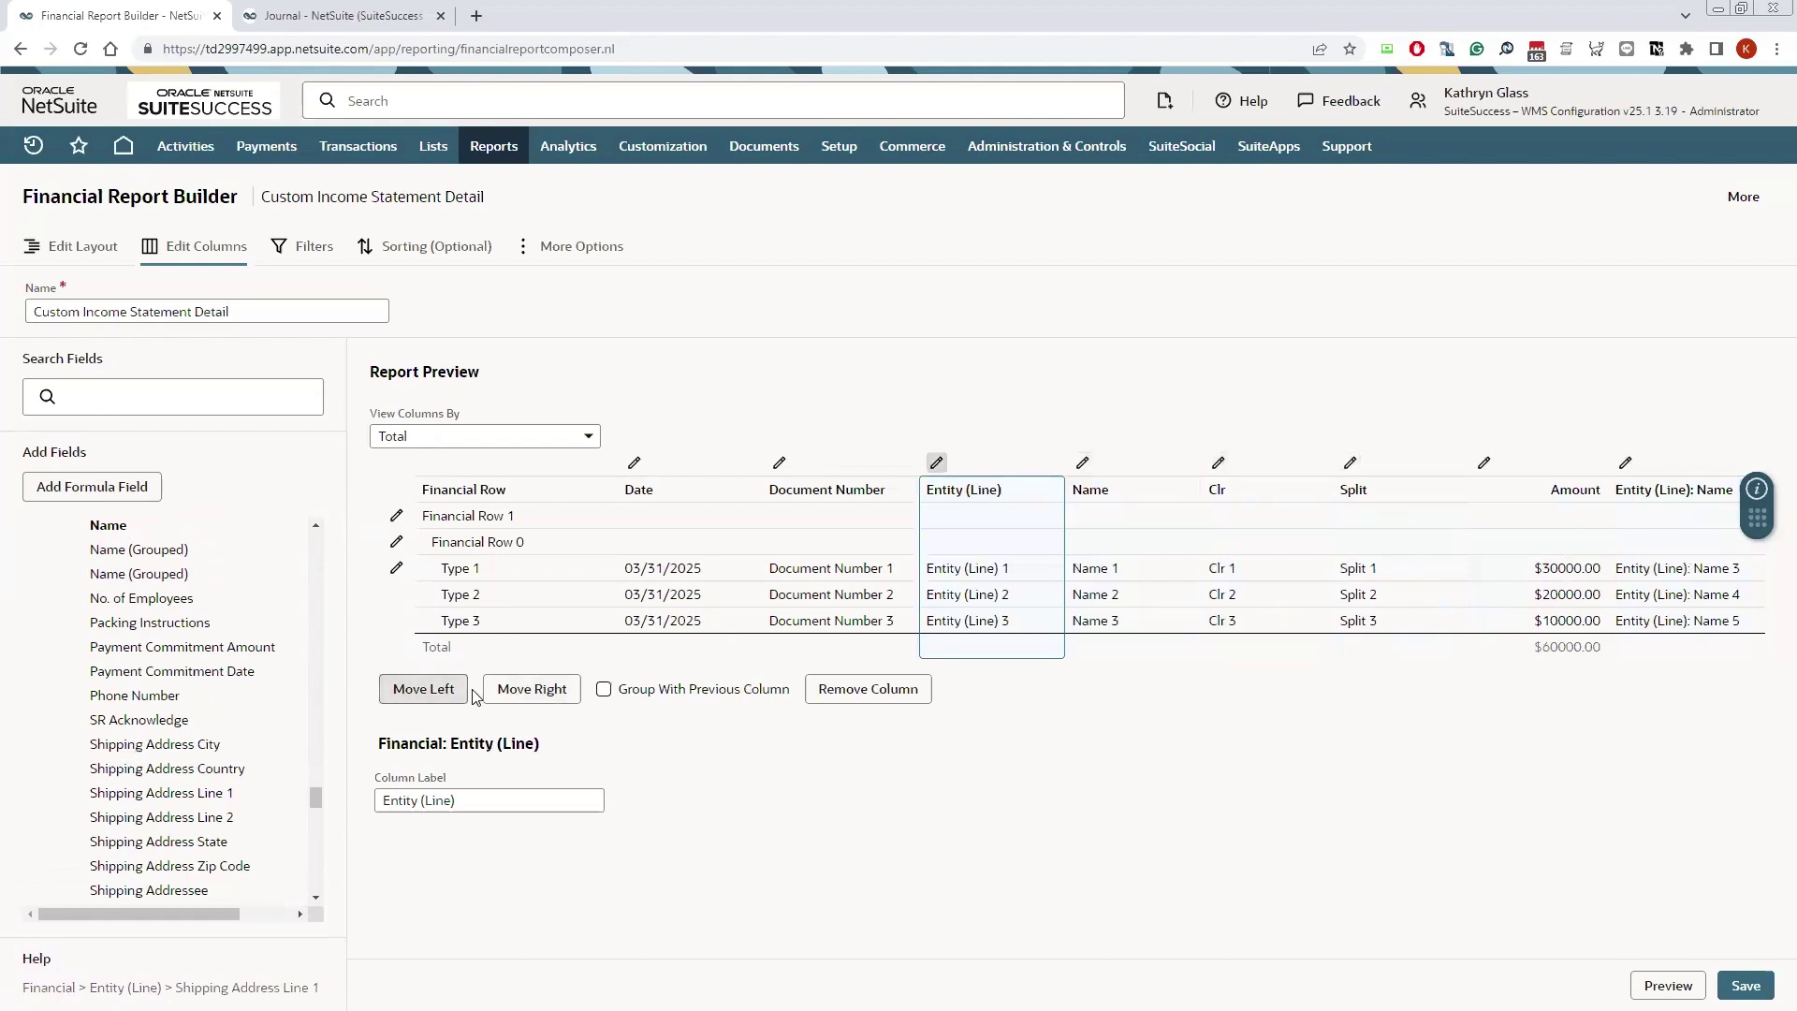
left_click(529, 690)
Step: Reposition the Entity (Line): Name column so it sits between the Entity (Line) and Clr columns
left_click(1688, 587)
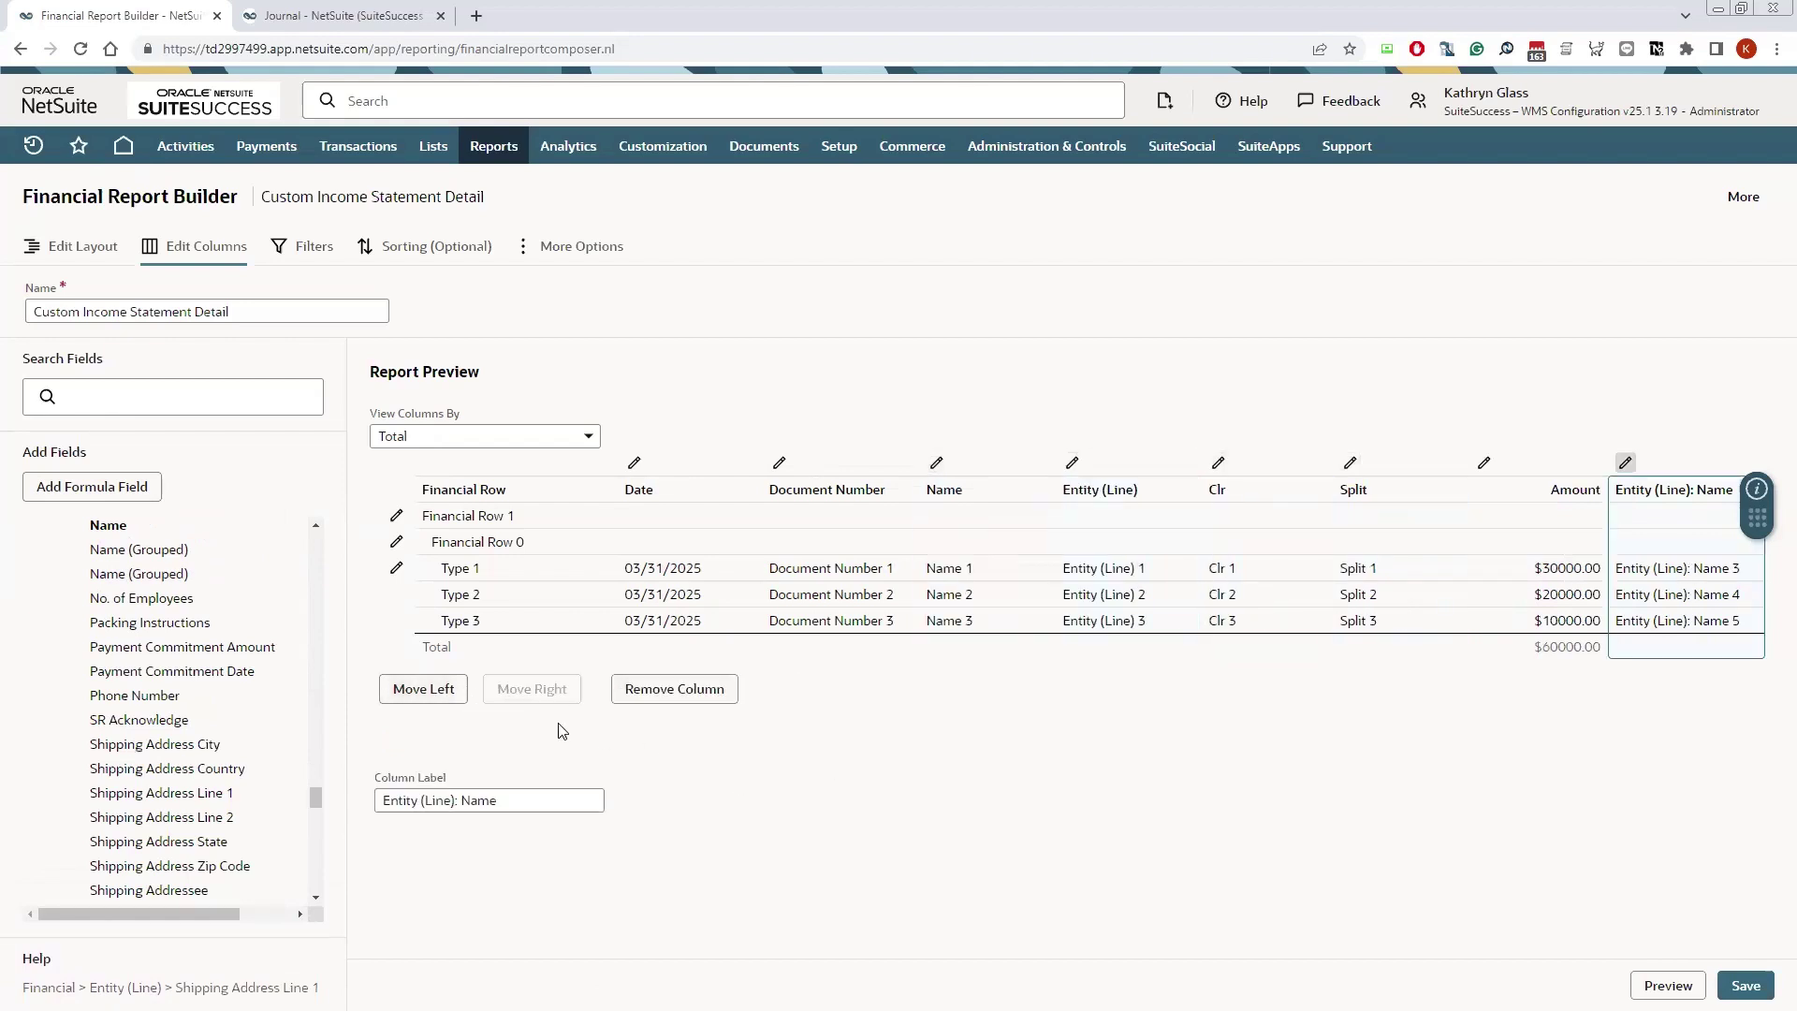
left_click(431, 697)
left_click(430, 697)
left_click(430, 697)
left_click(430, 697)
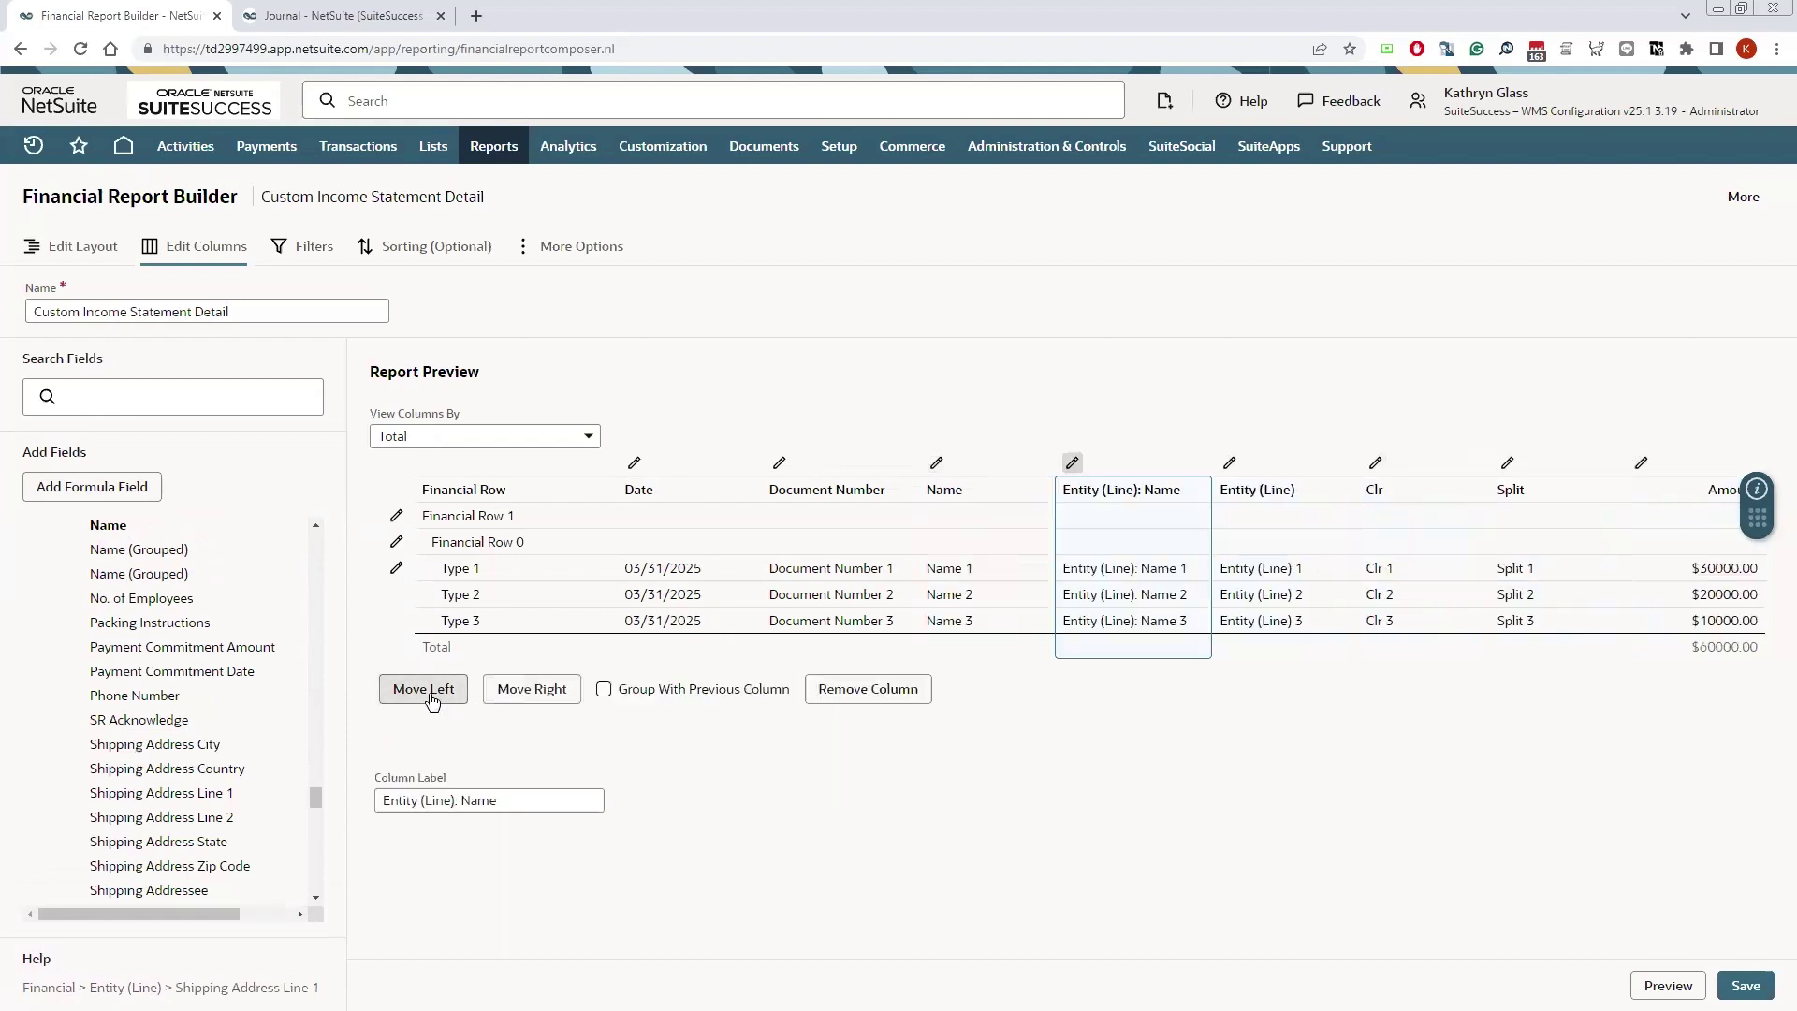
left_click(497, 693)
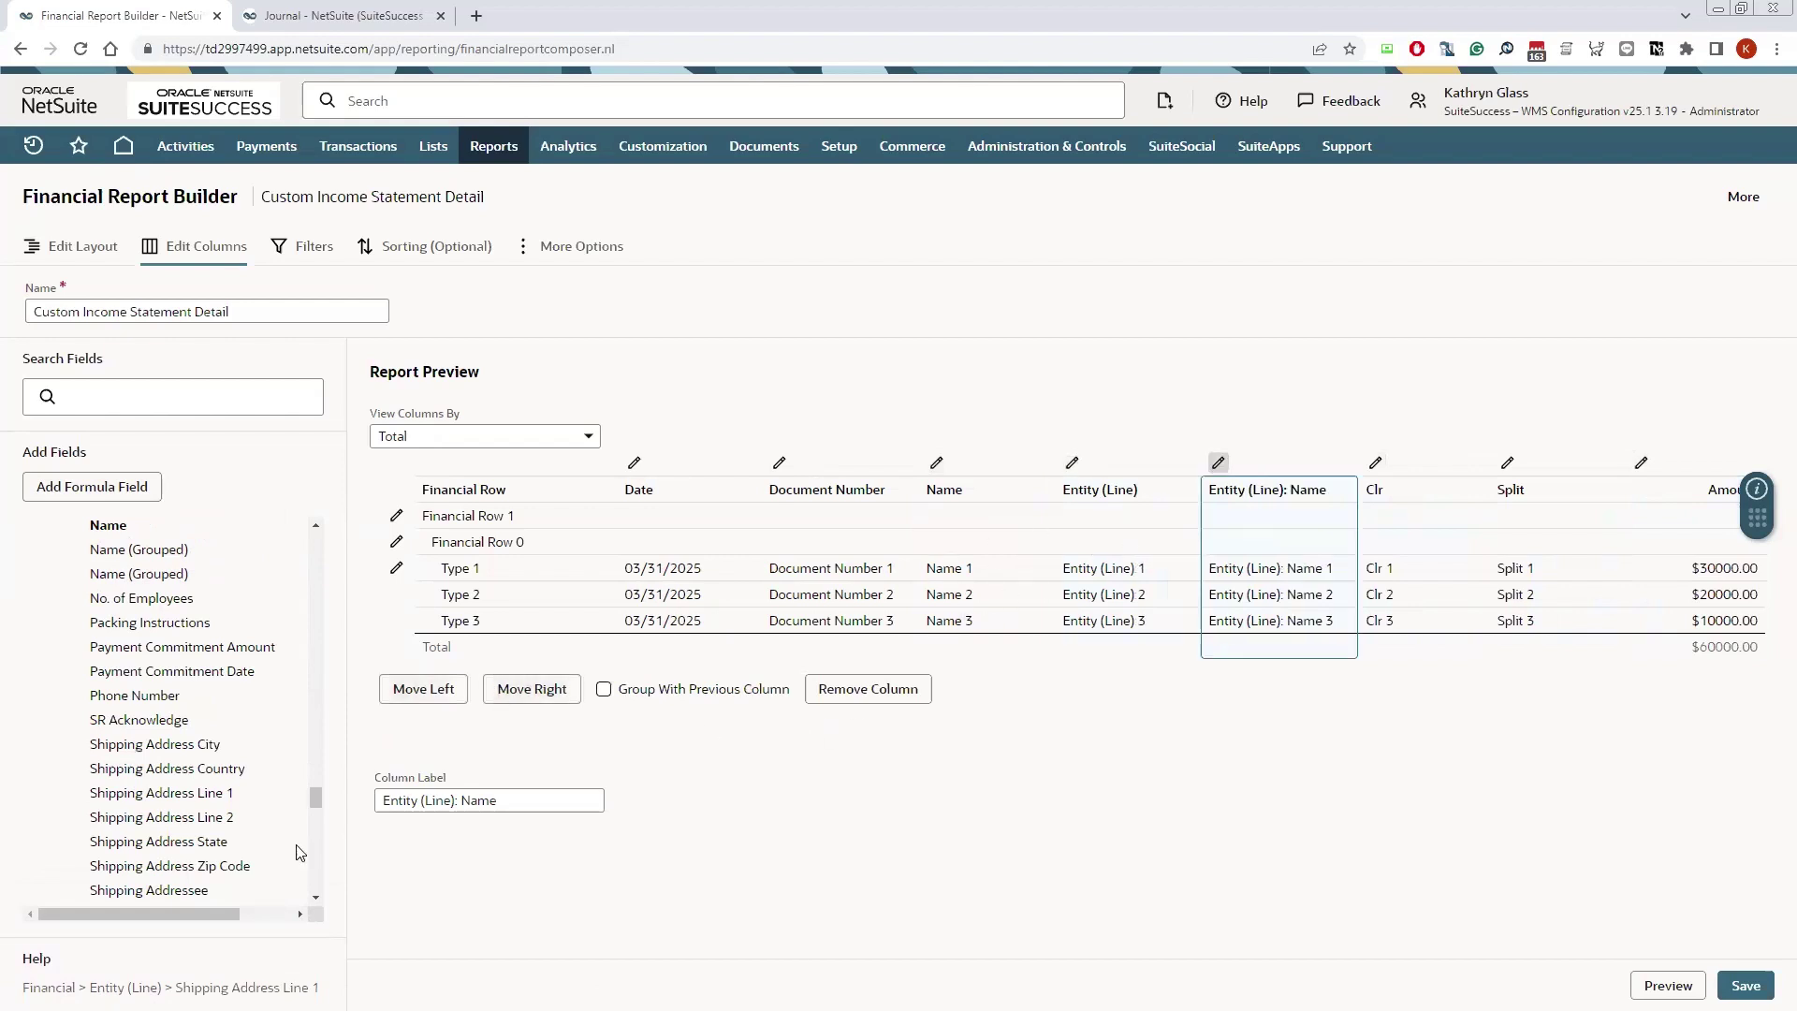
Step: Change the label of the Entity (Line): Name column to "Entity (Line): Vendor"
left_click(522, 810)
key("ctrl+a")
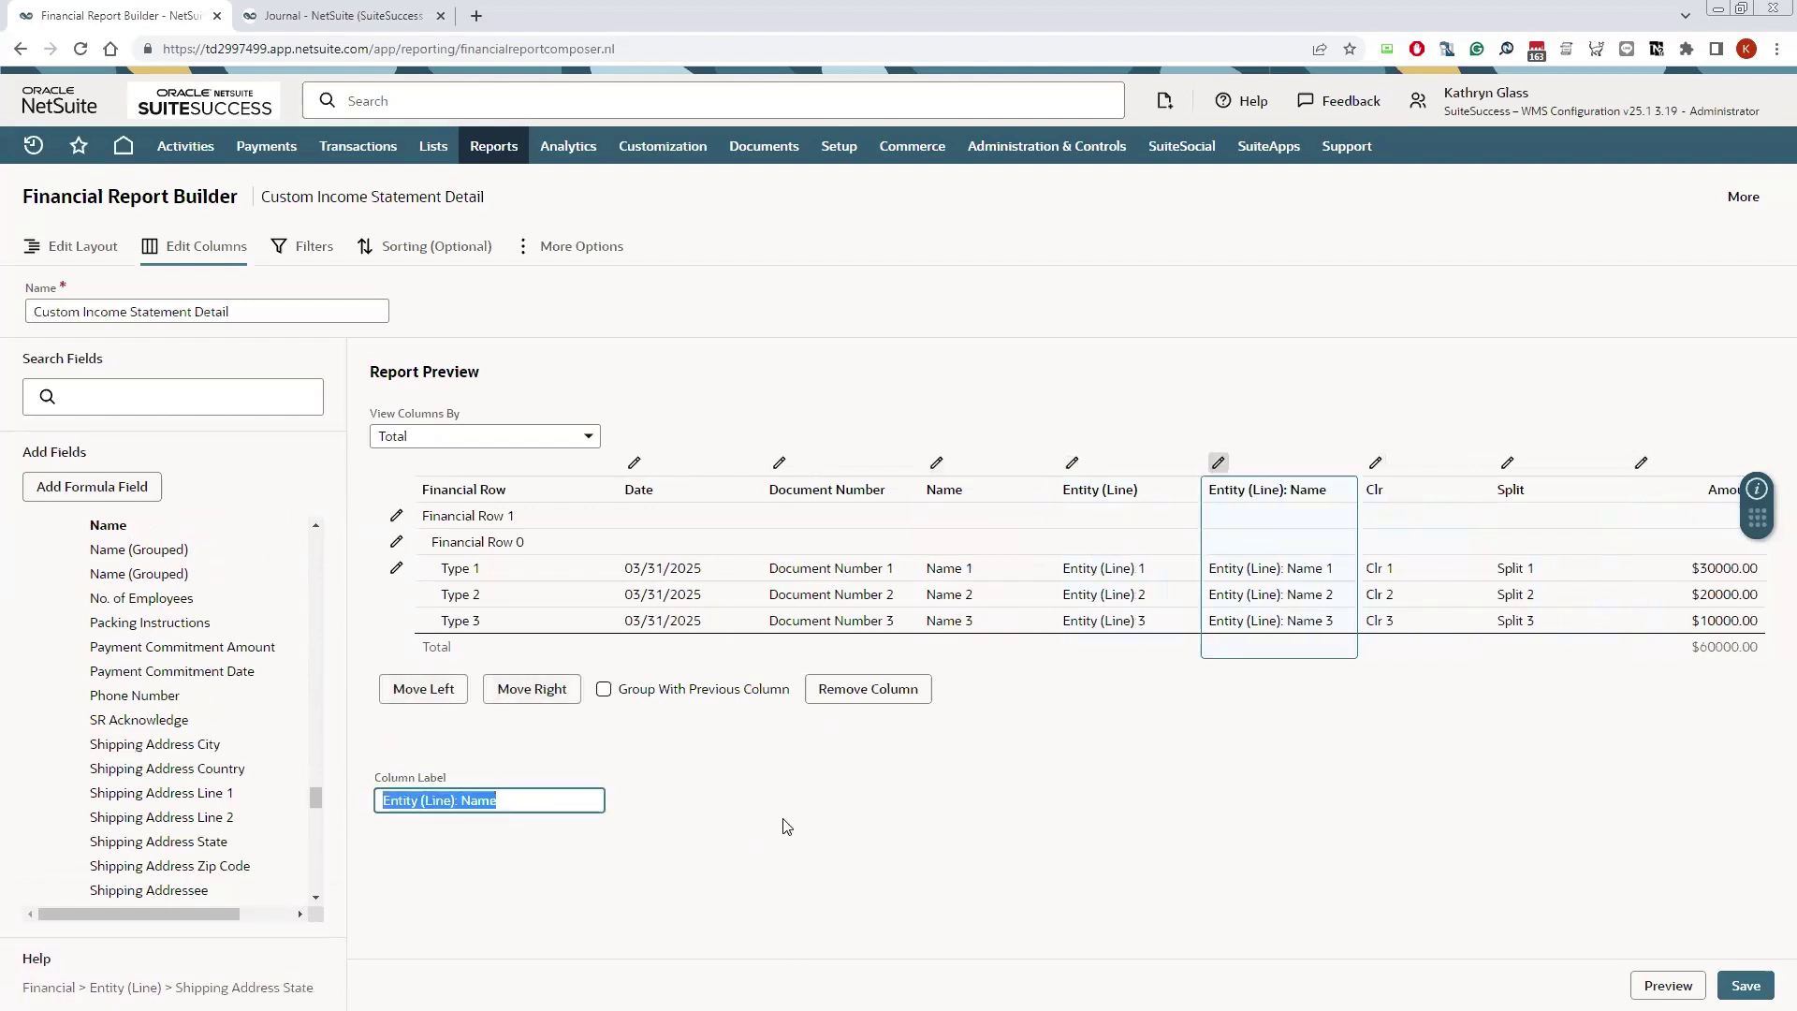
key("End")
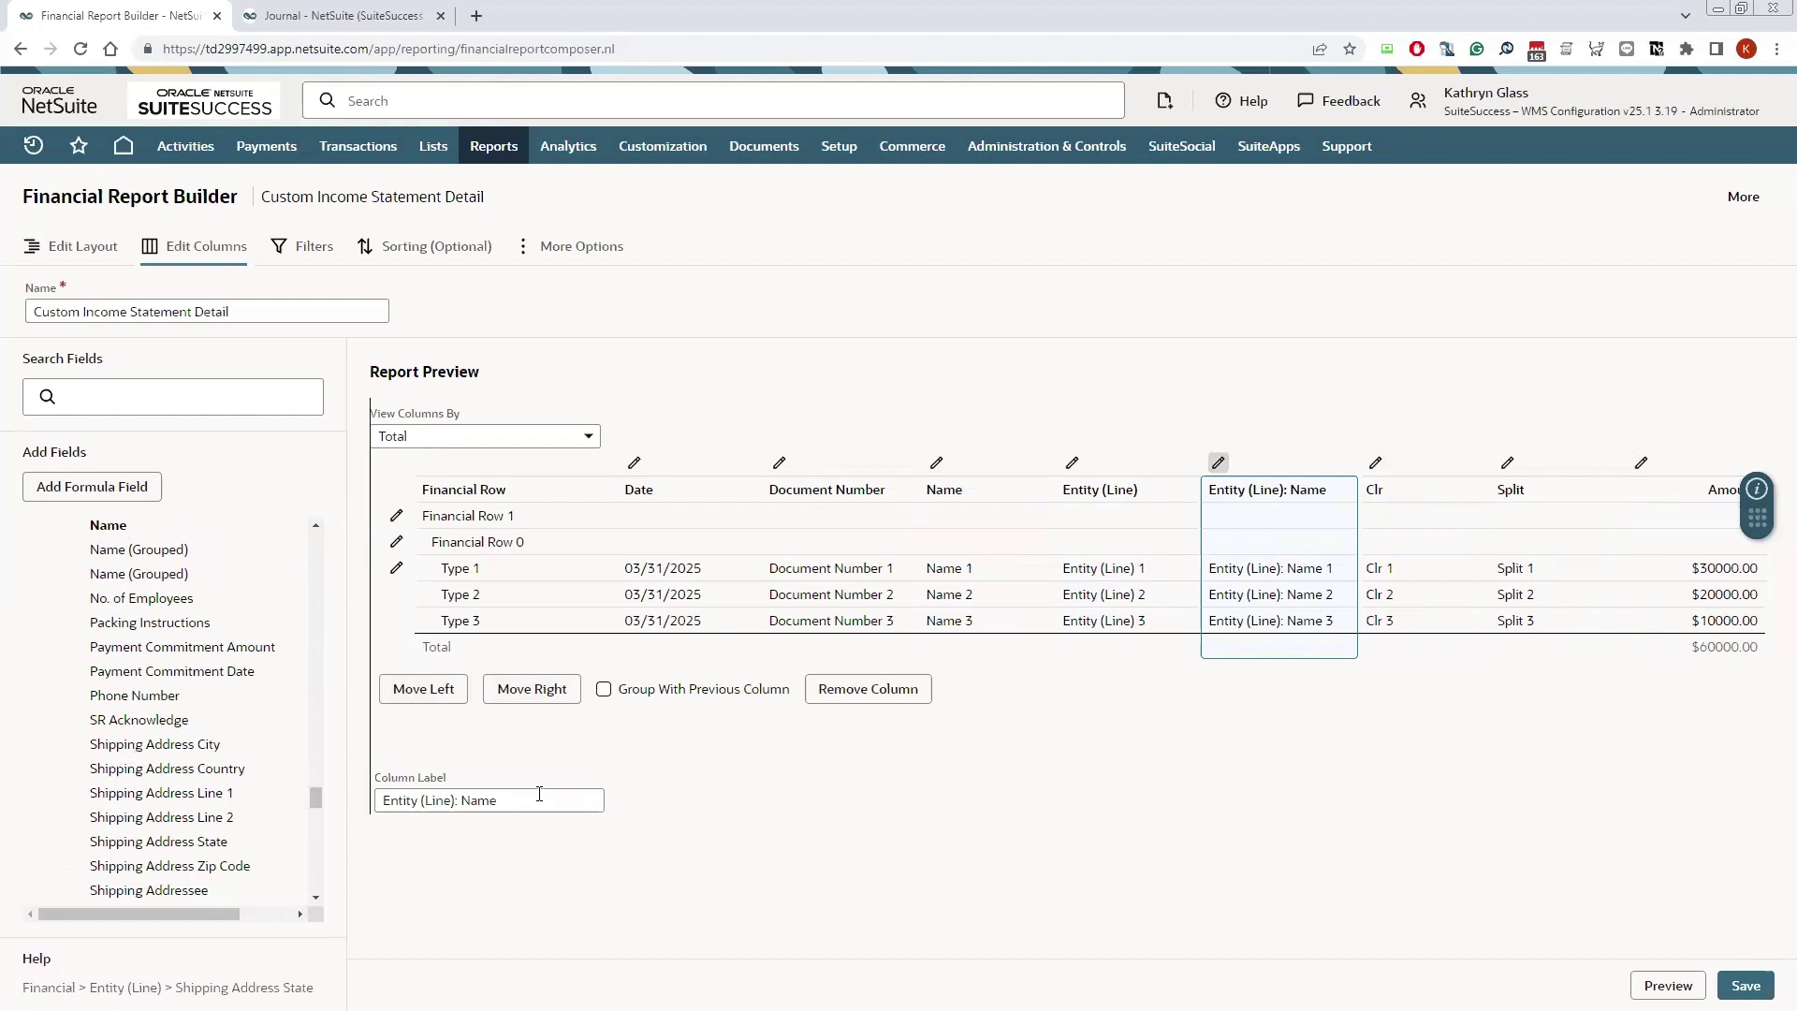
left_click(469, 795, "shift")
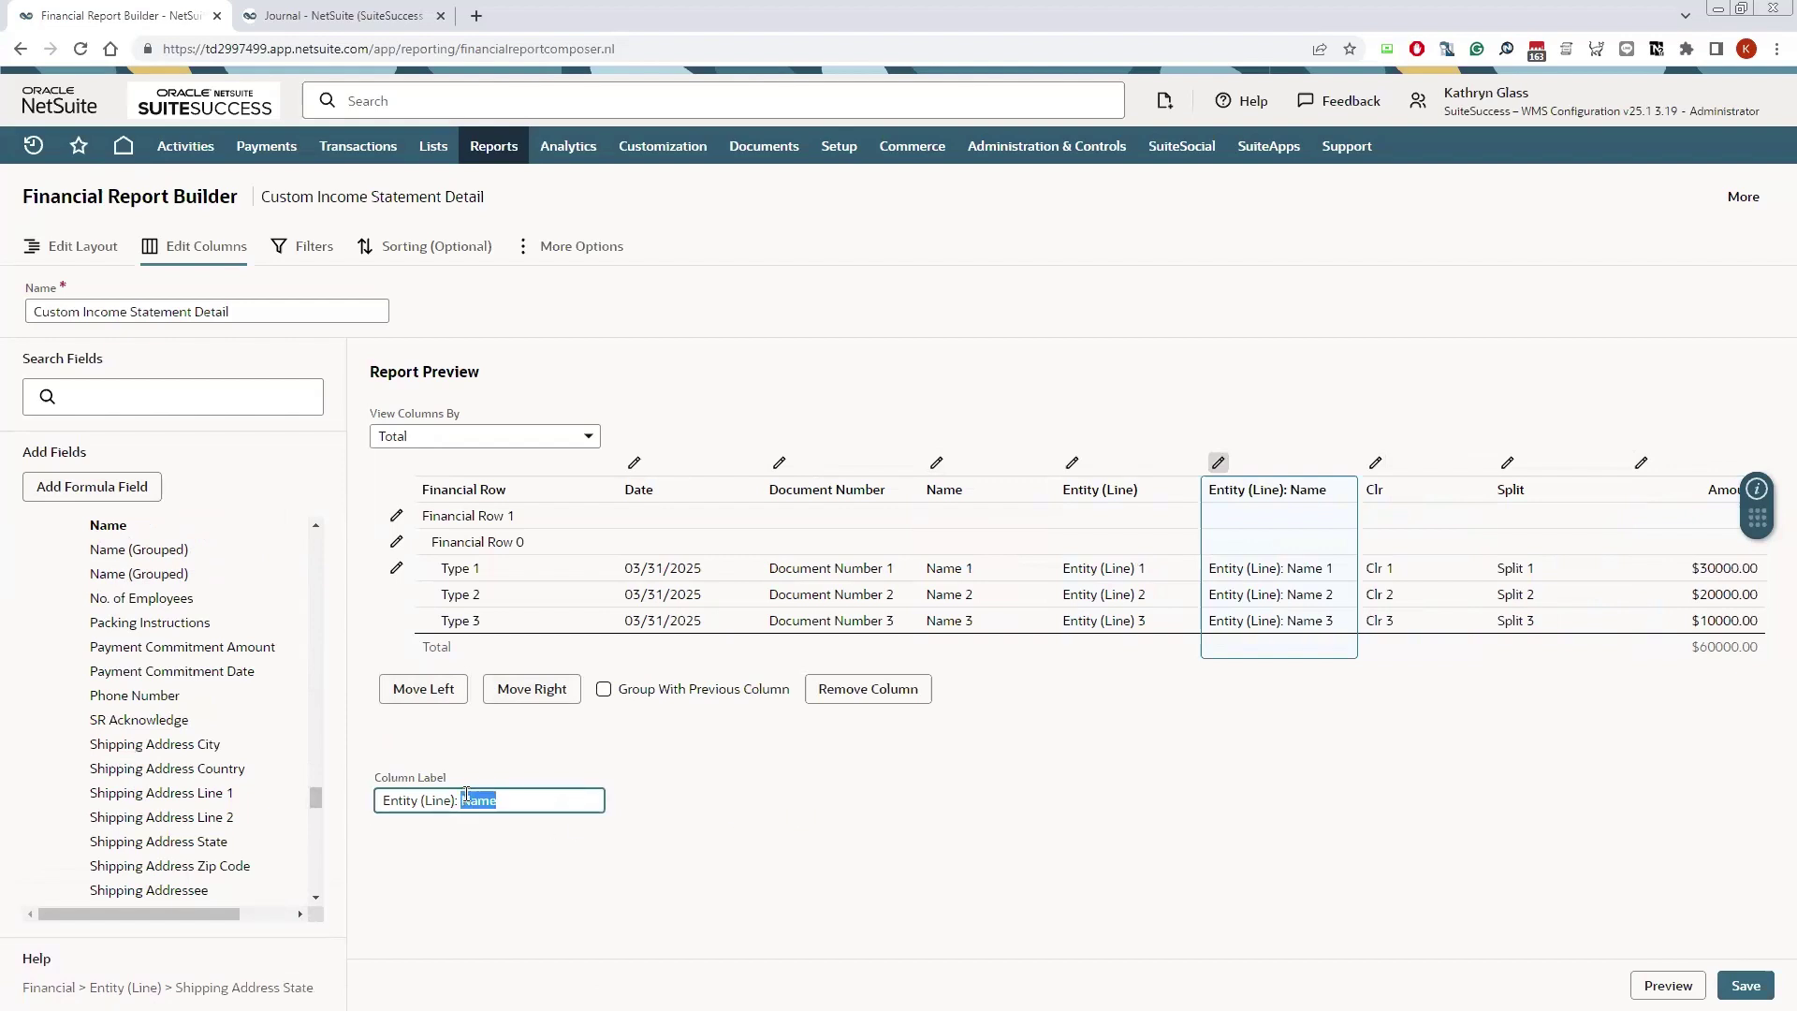
type("Vendor")
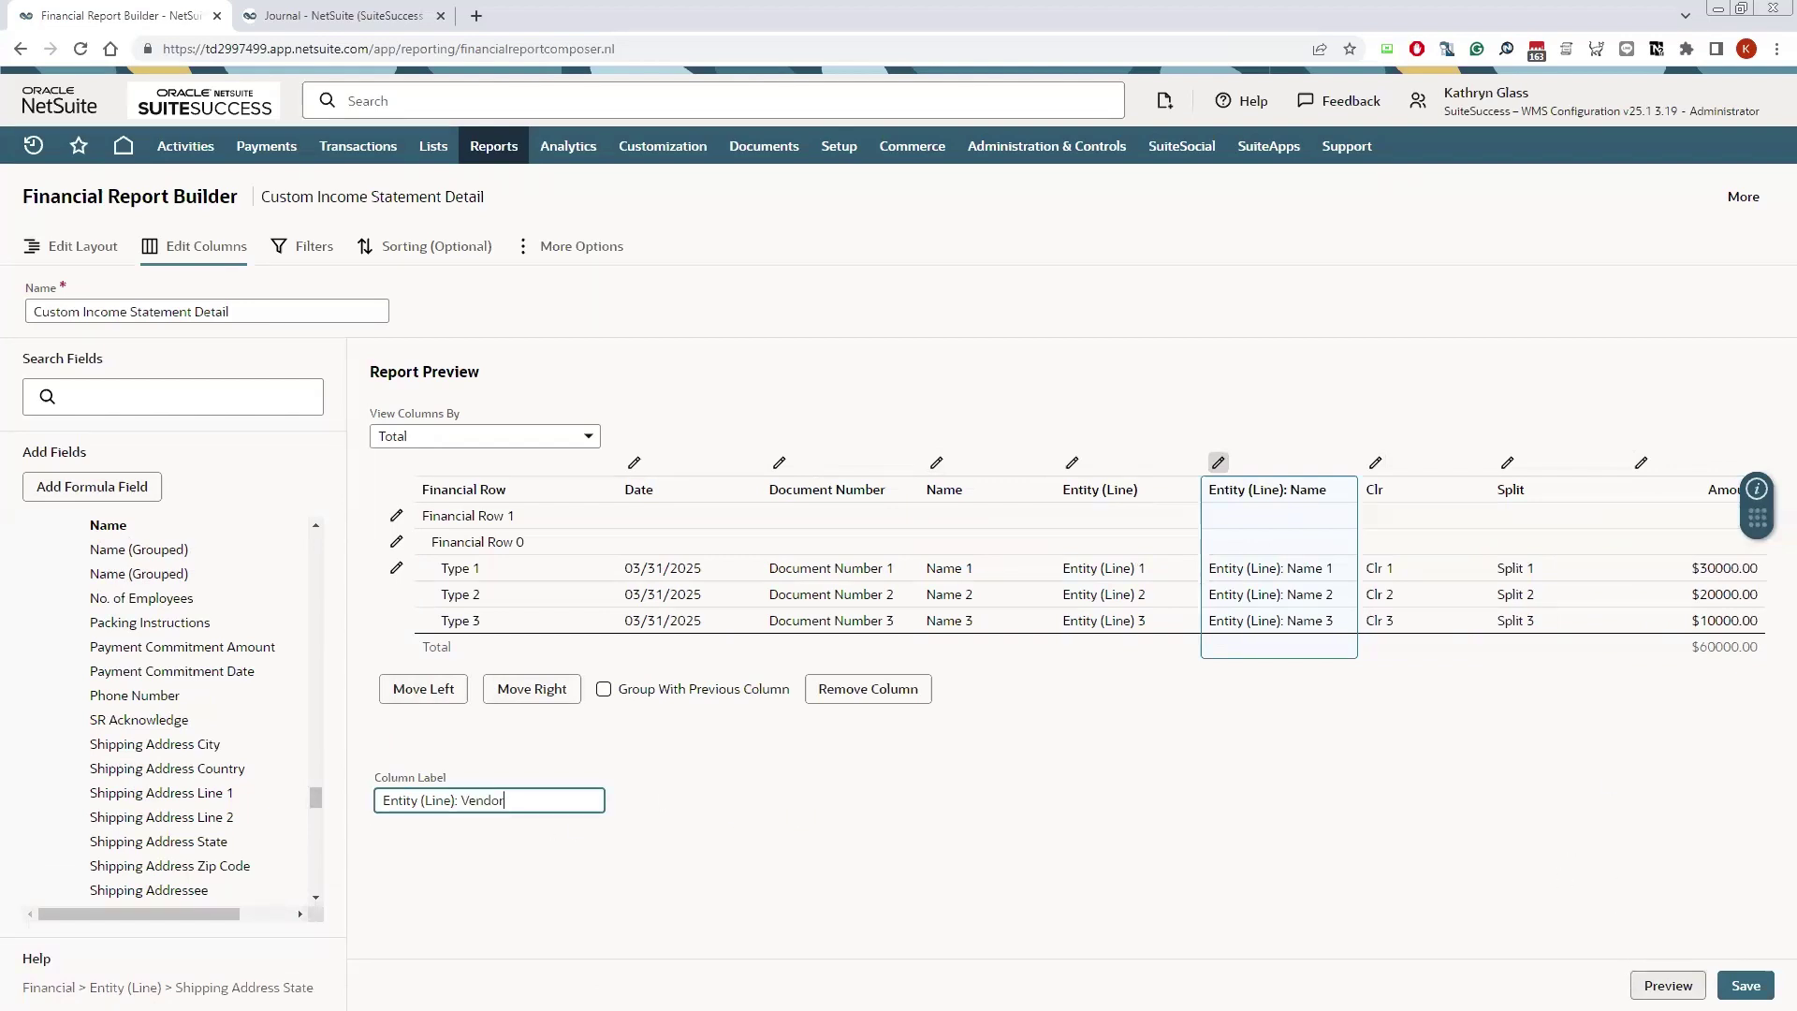
Step: Preview the customized report and compare its two Entity (Line) columns with the names on journal JE103's lines
left_click(1669, 984)
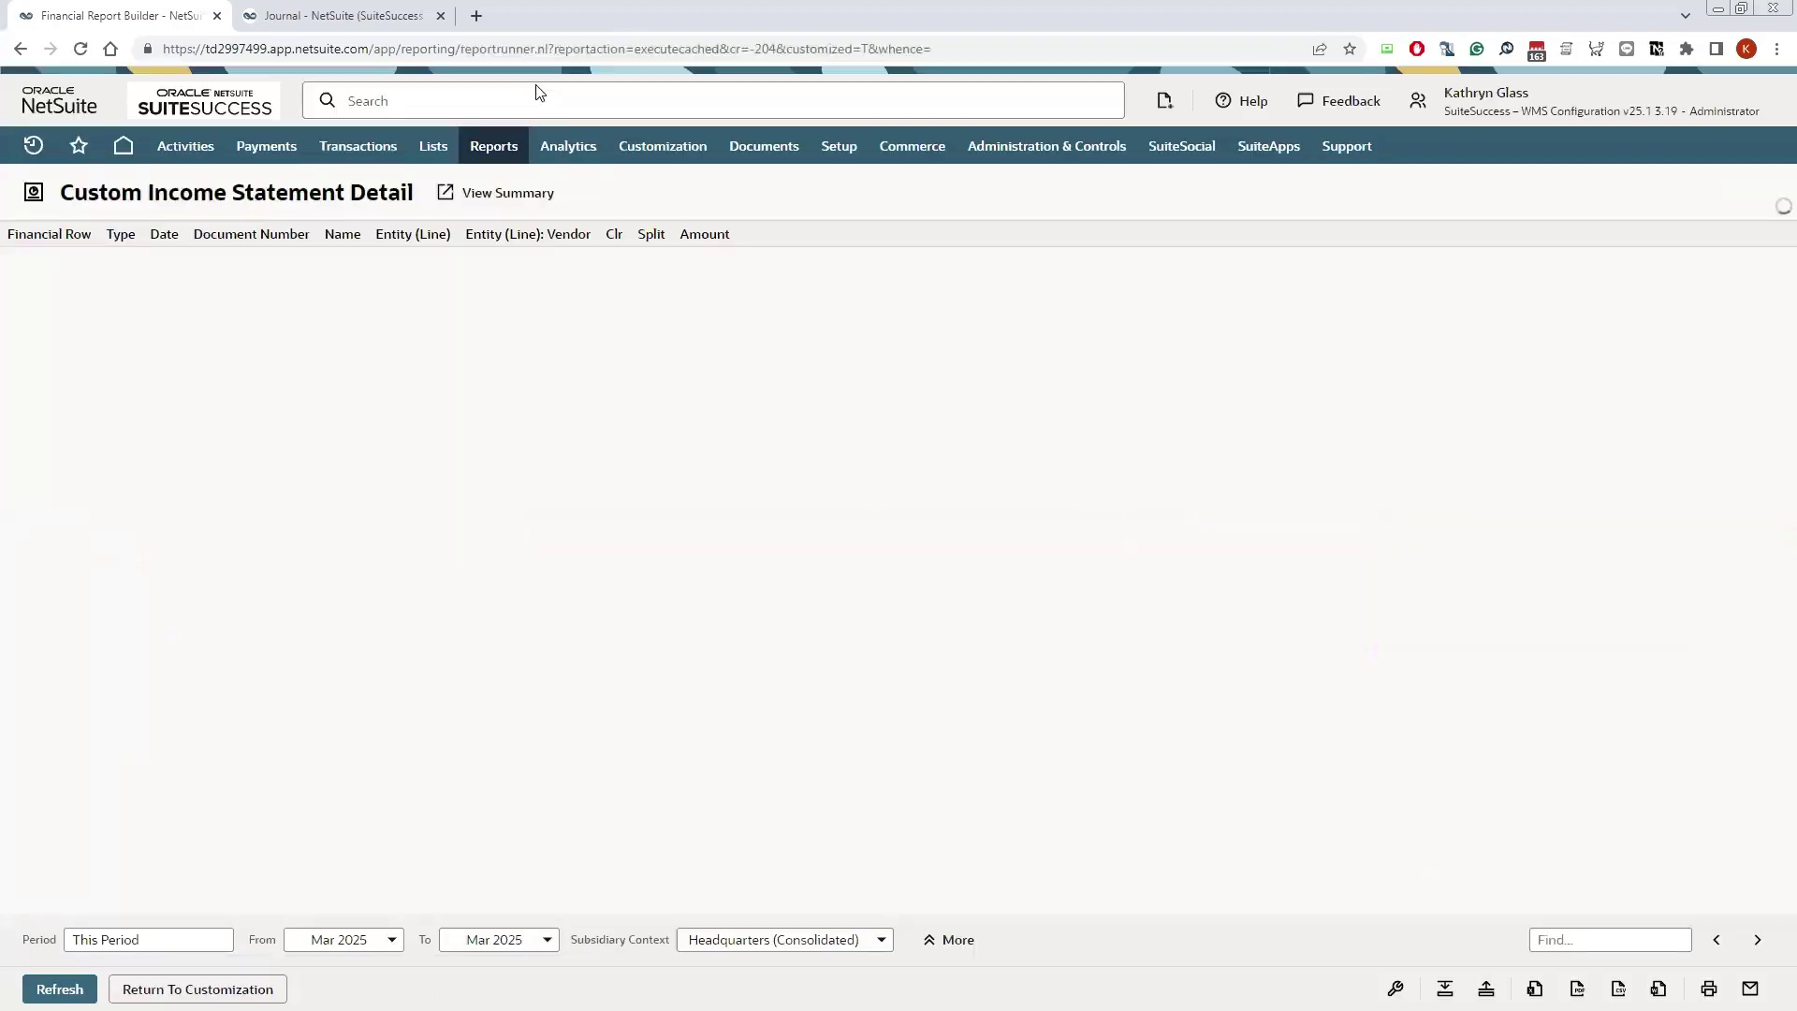
left_click(371, 8)
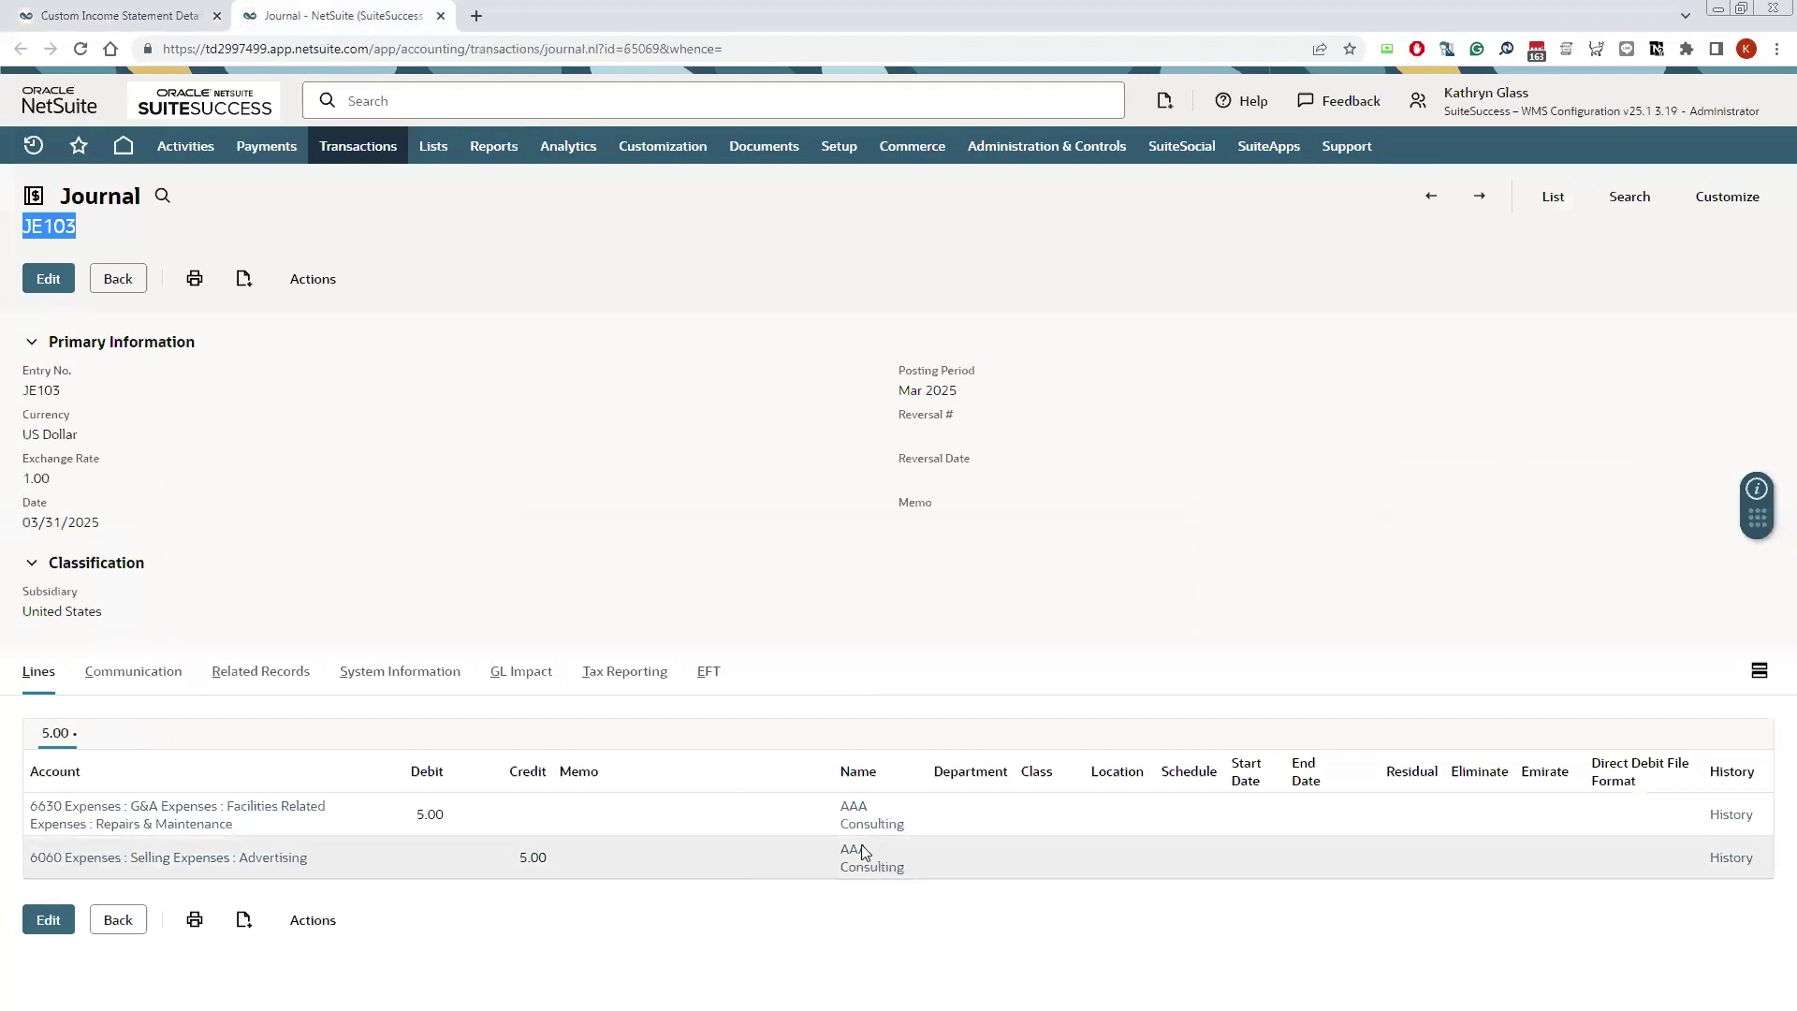
left_click(131, 6)
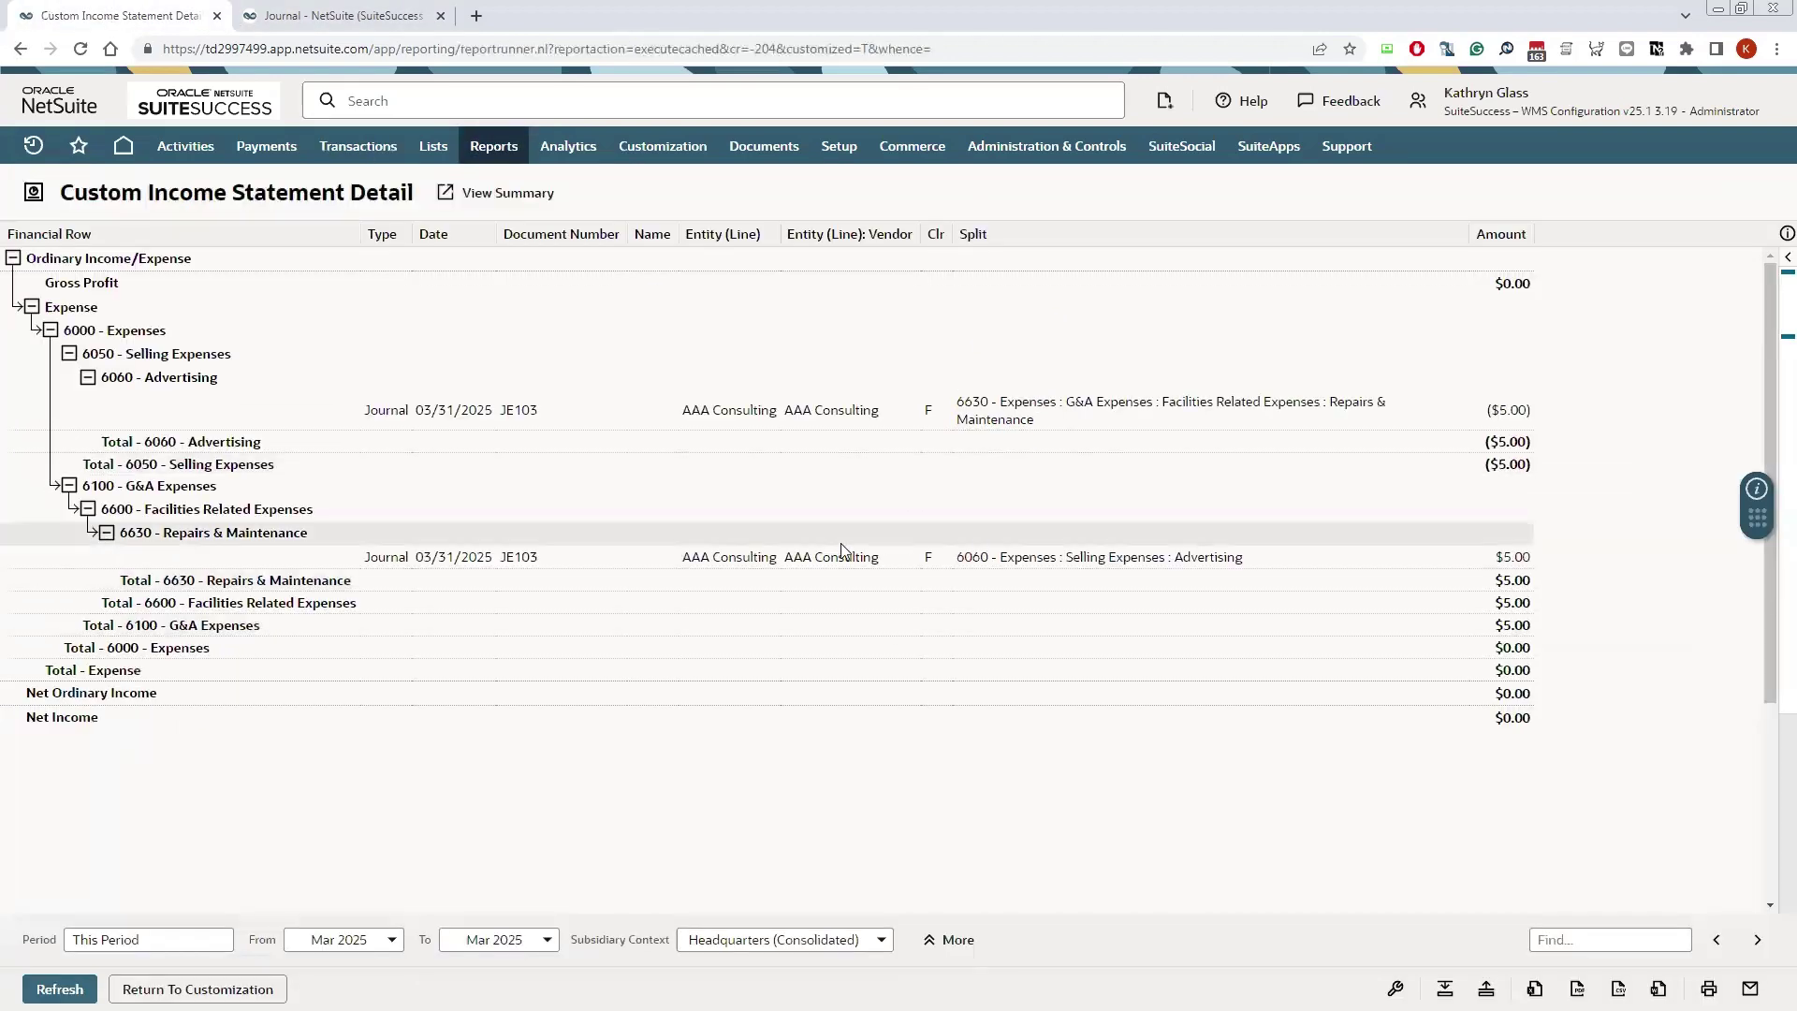